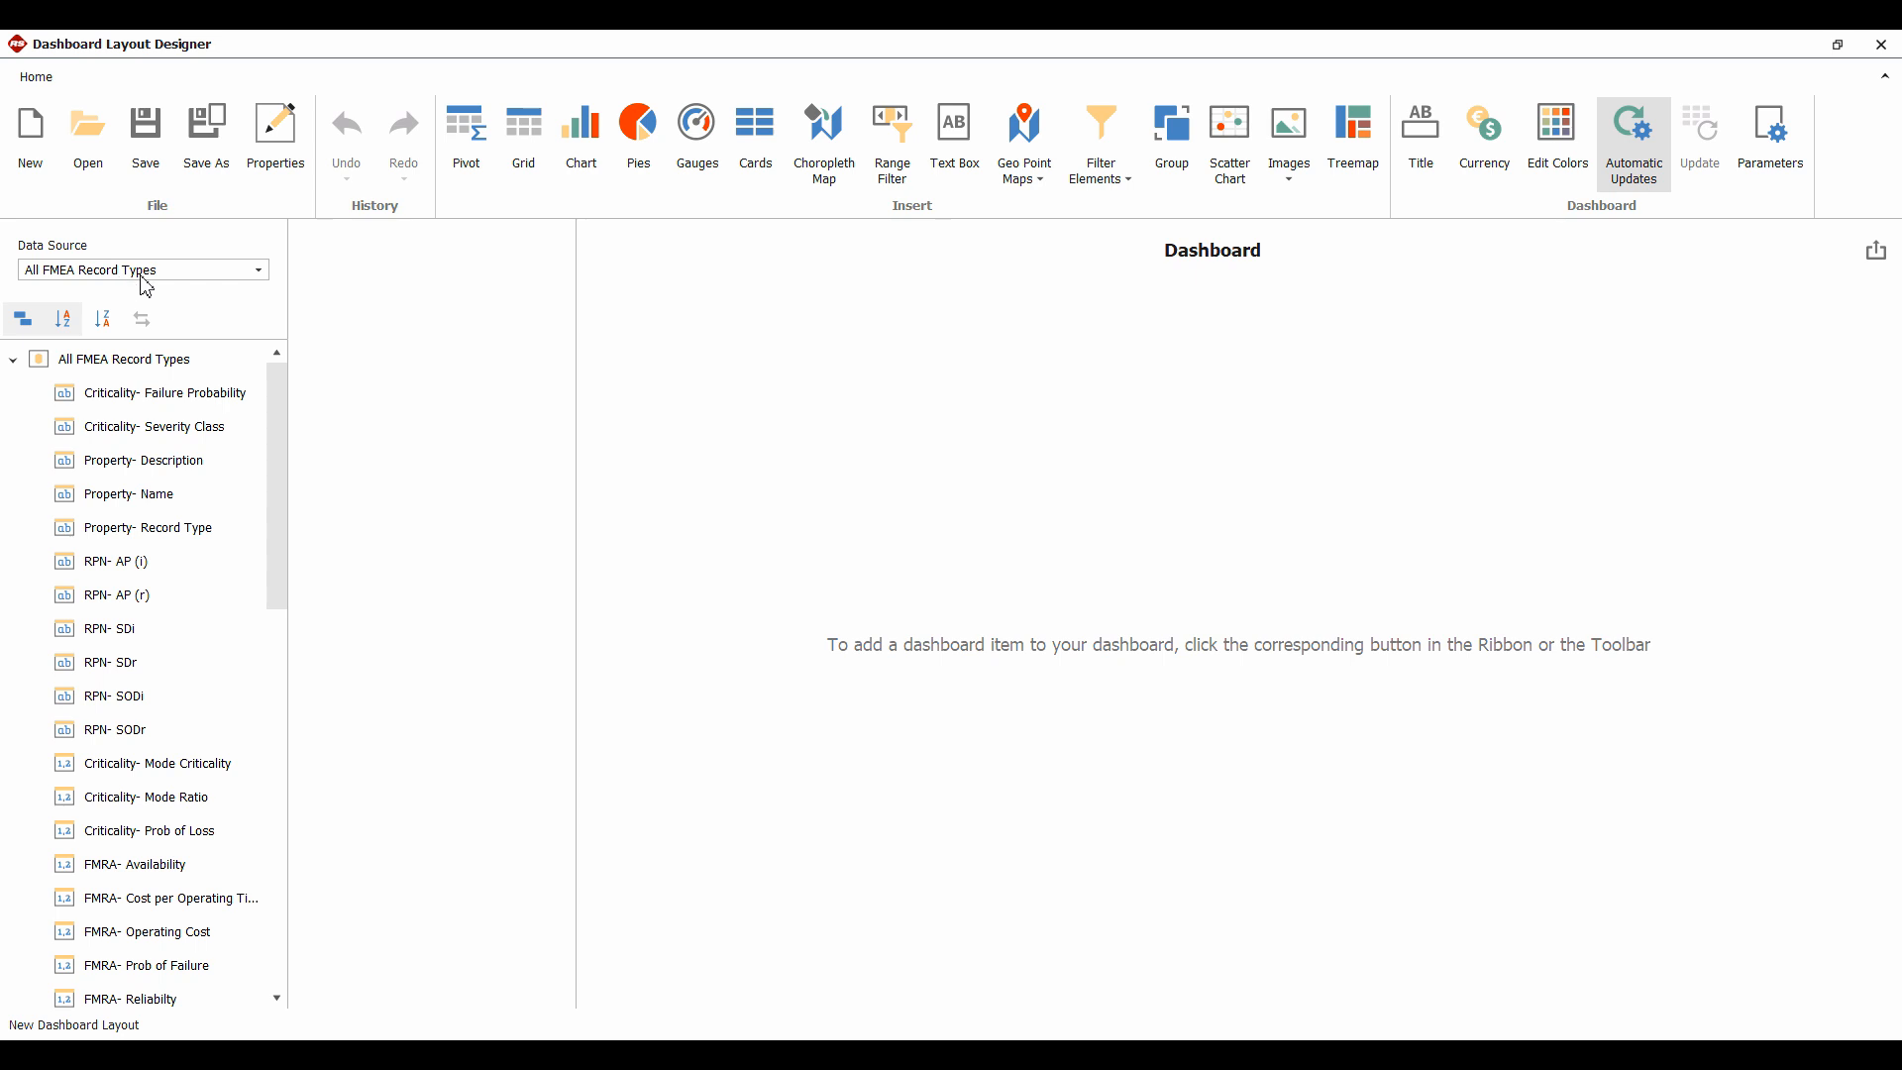
Set the Data Source to FMEA Causes after briefly trying FMEA Cause Actions, and insert a chart
{"action": "left_click", "coordinate": [160, 283]}
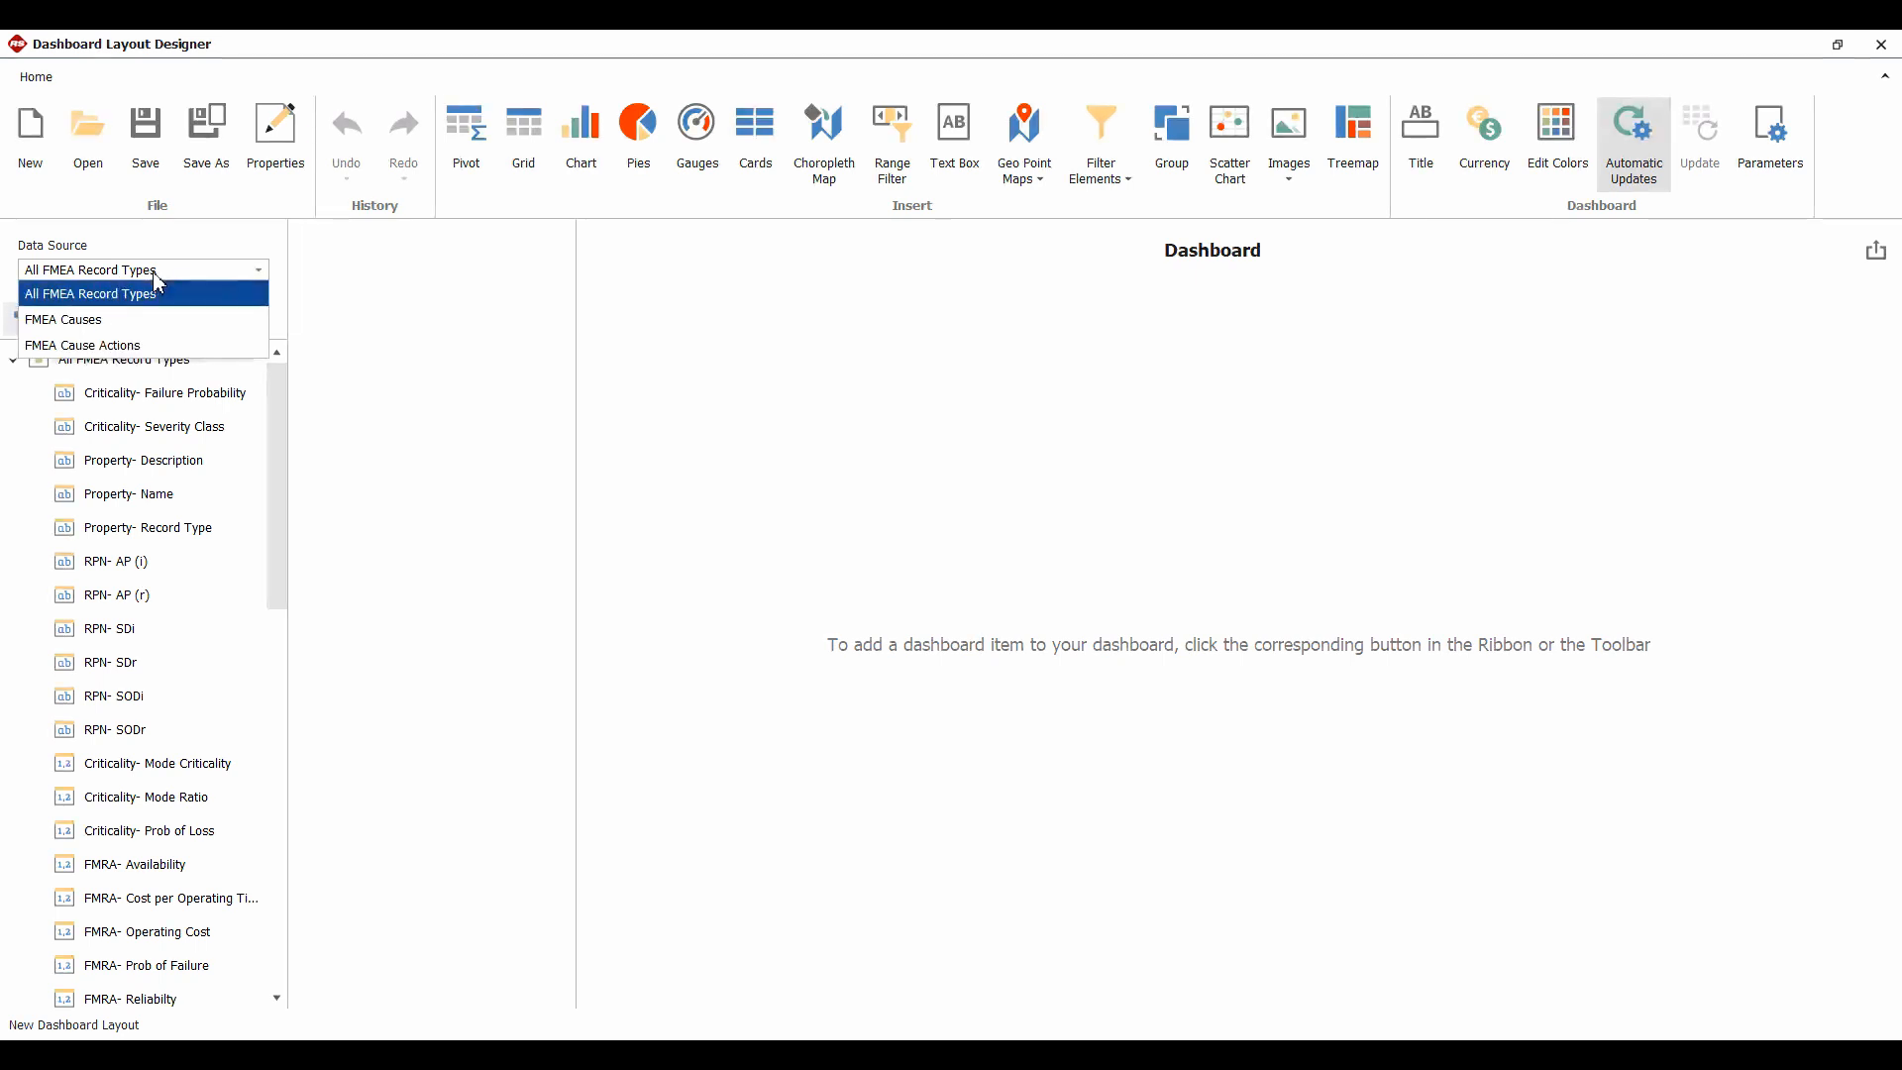
{"action": "left_click", "coordinate": [94, 319]}
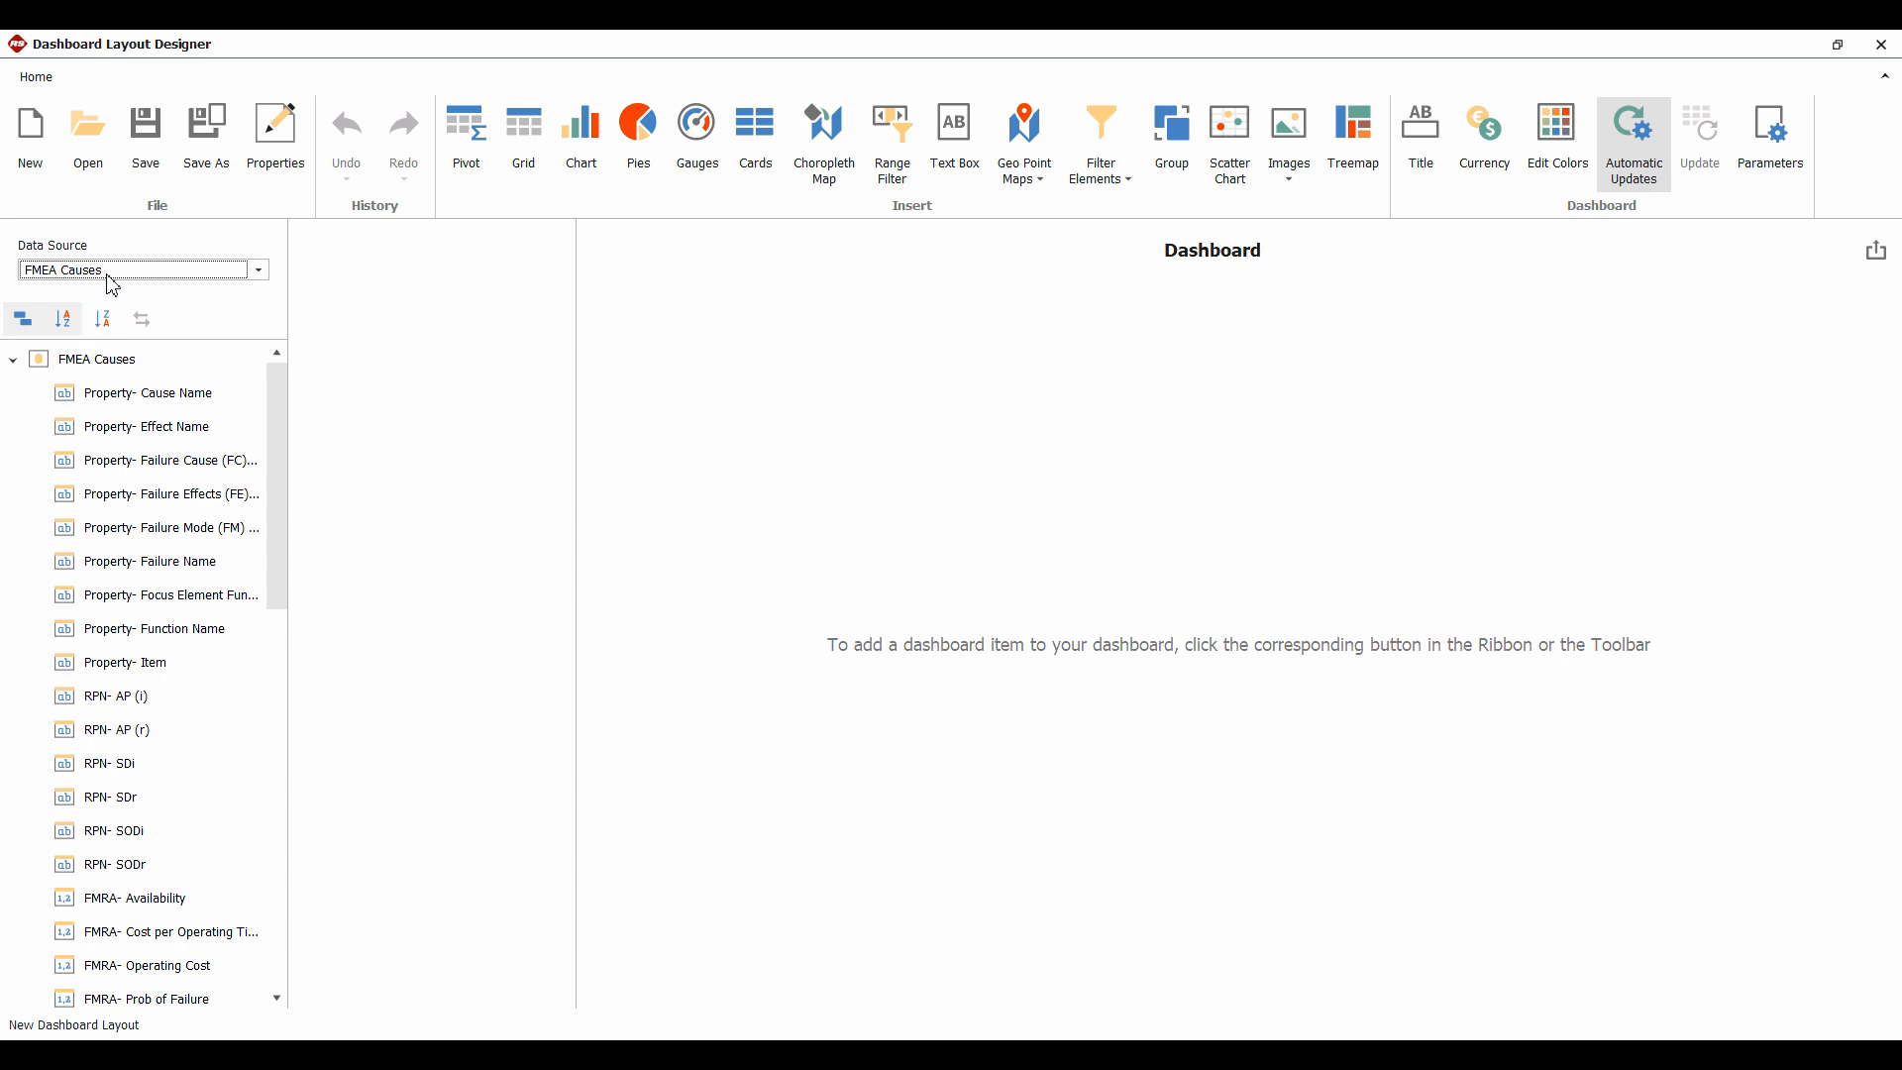
{"action": "left_click", "coordinate": [111, 281]}
{"action": "left_click", "coordinate": [118, 346]}
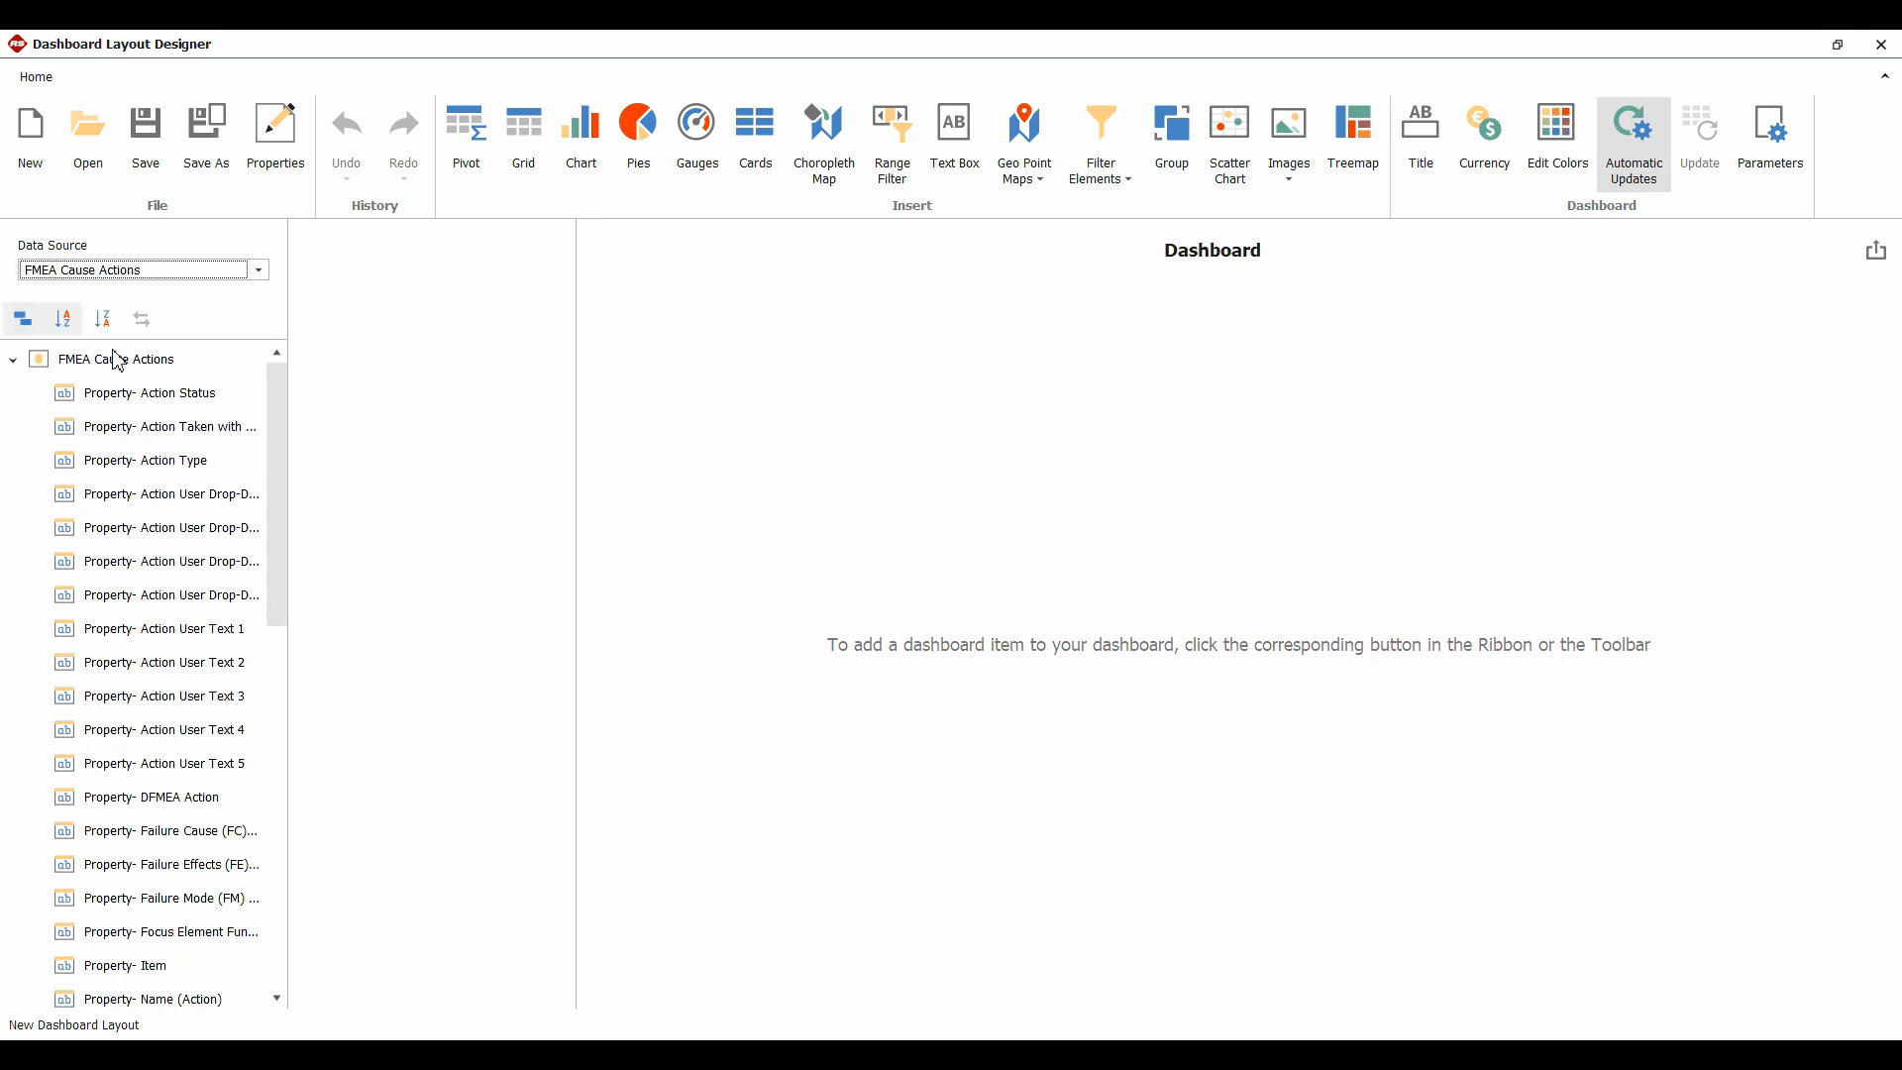
{"action": "left_click", "coordinate": [119, 279]}
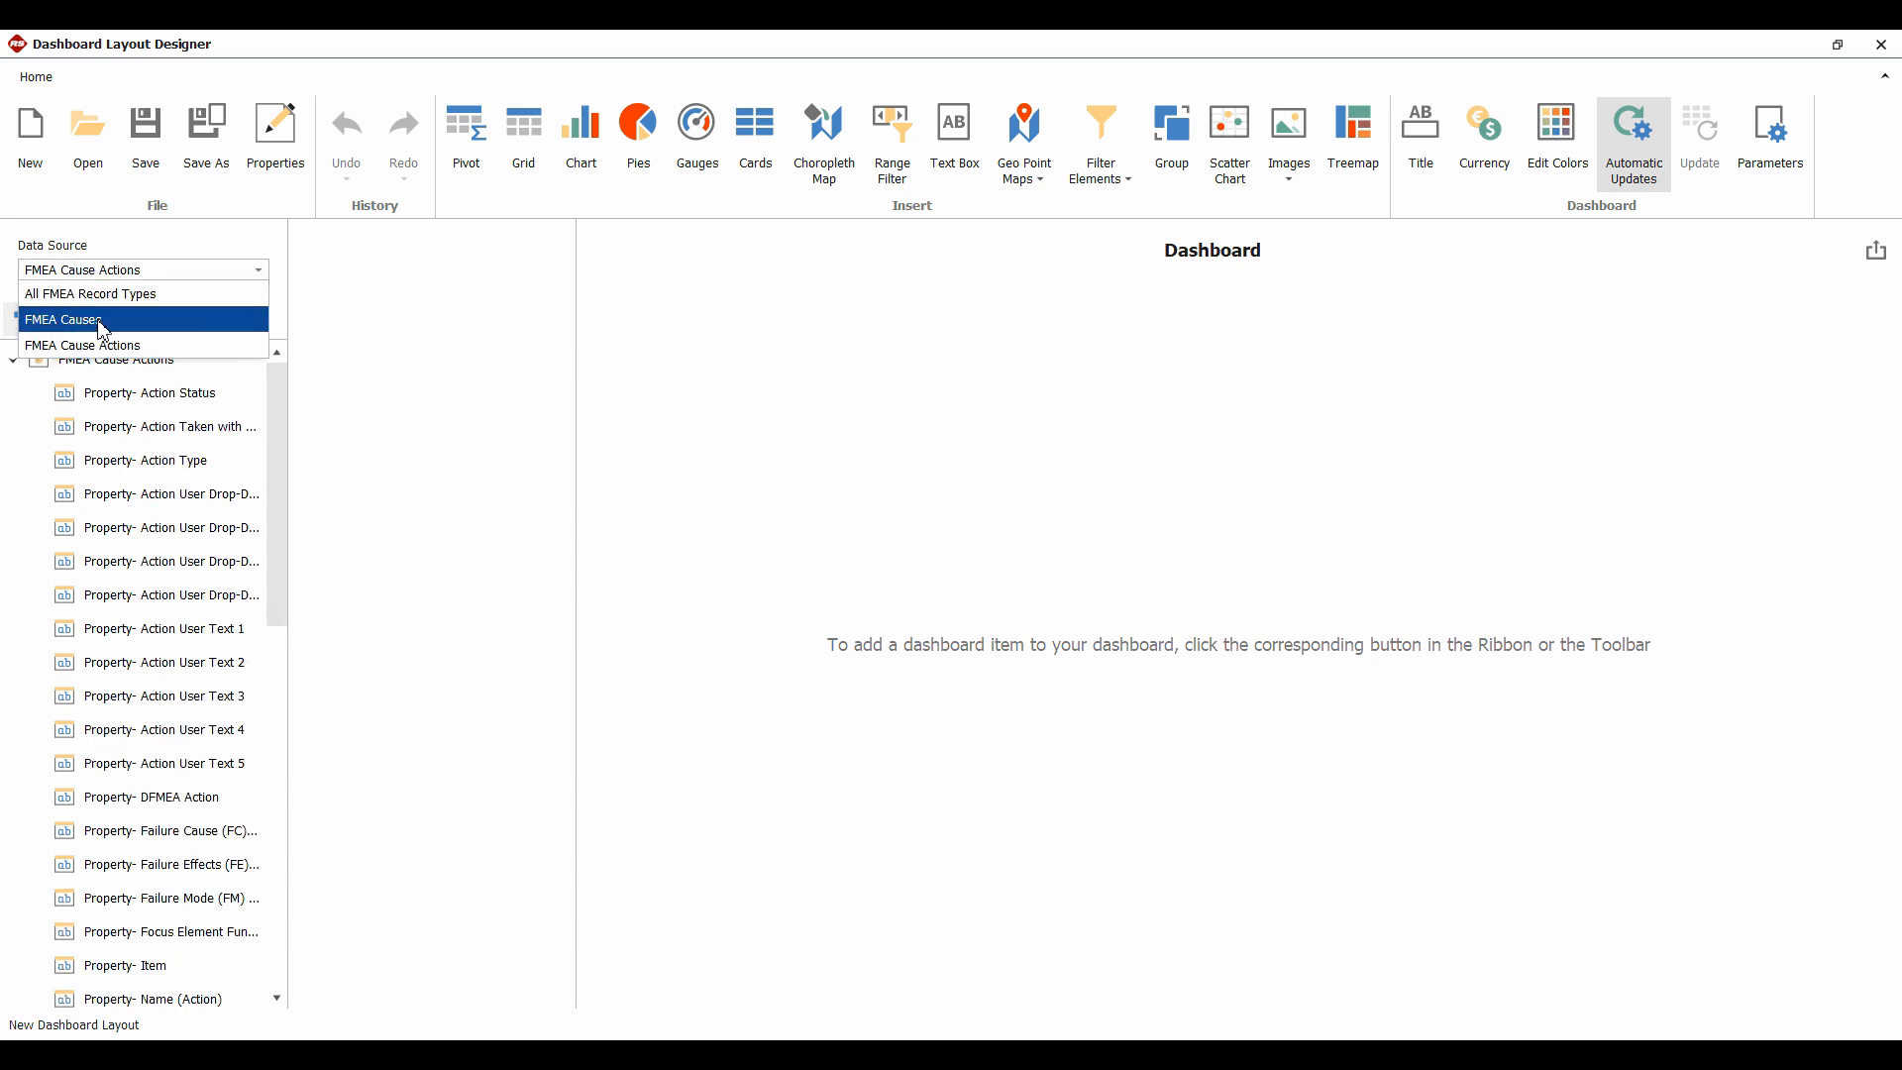
{"action": "left_click", "coordinate": [102, 318]}
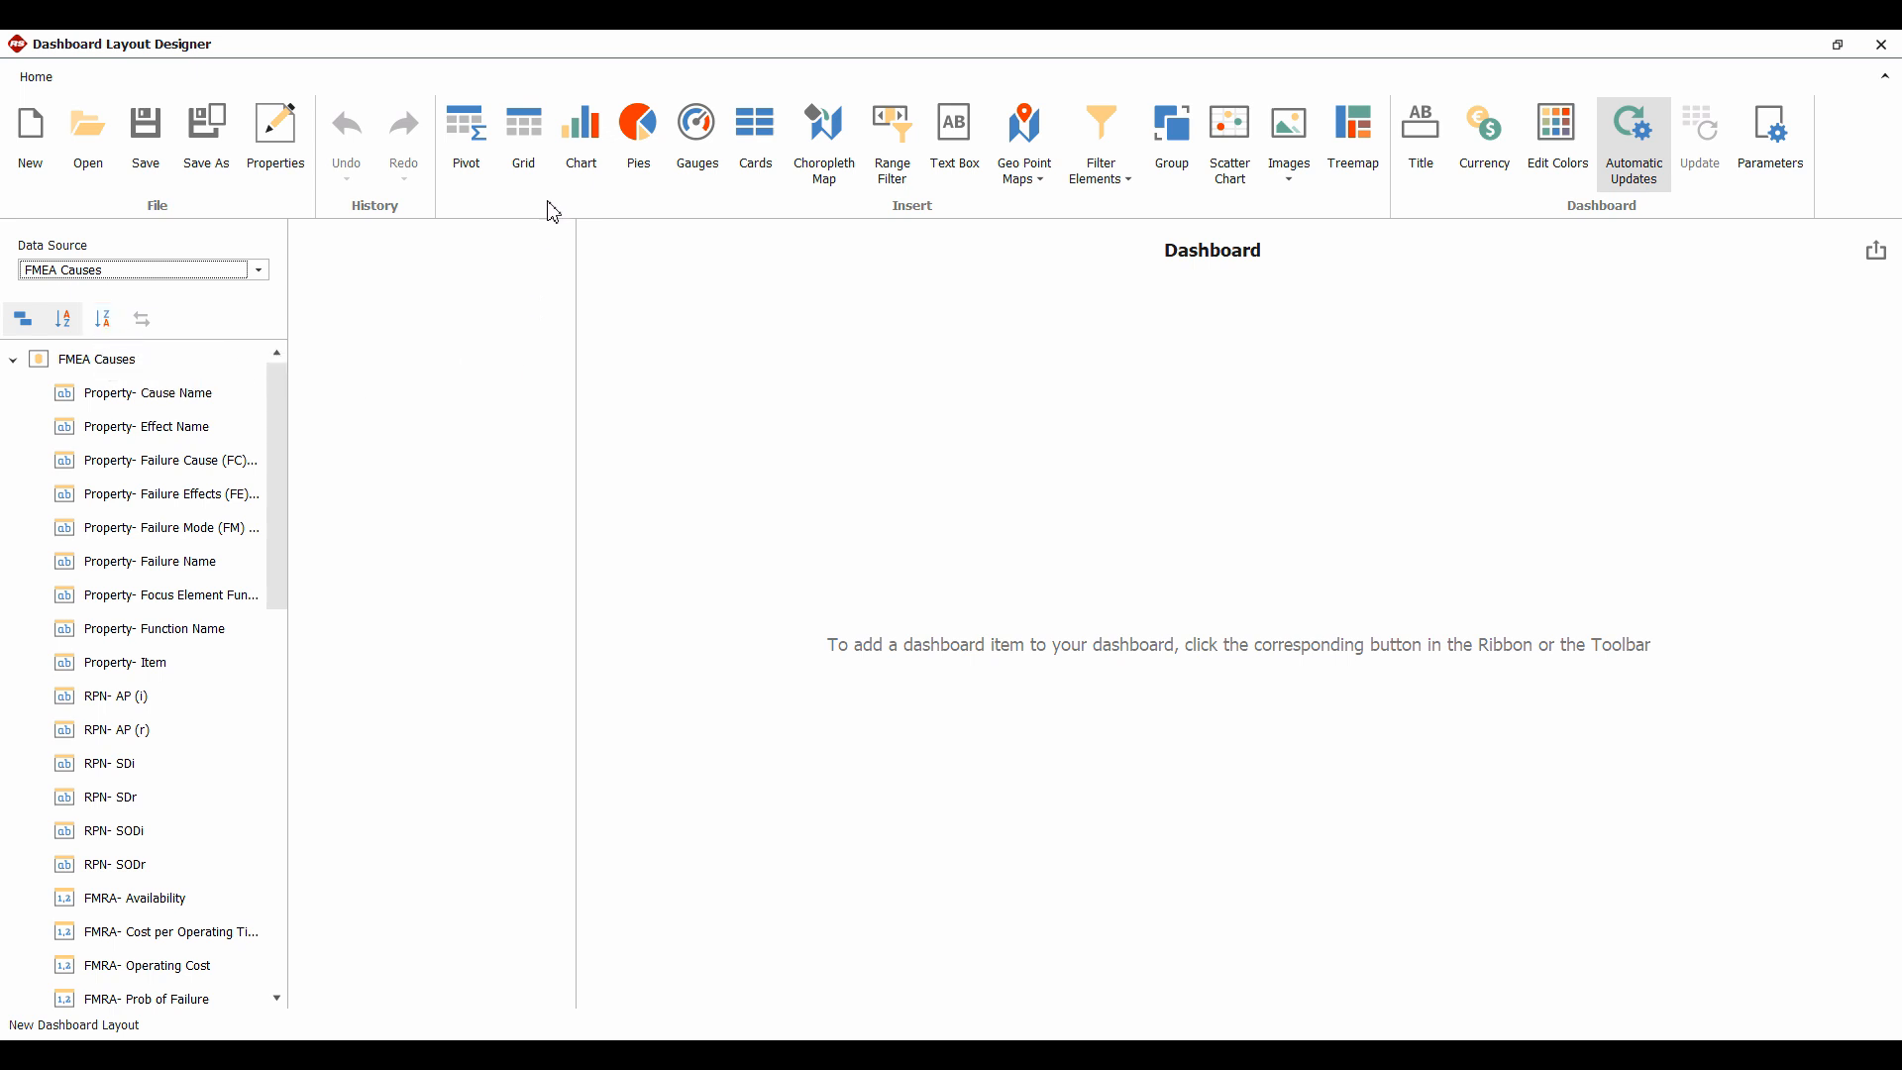
{"action": "left_click", "coordinate": [591, 132]}
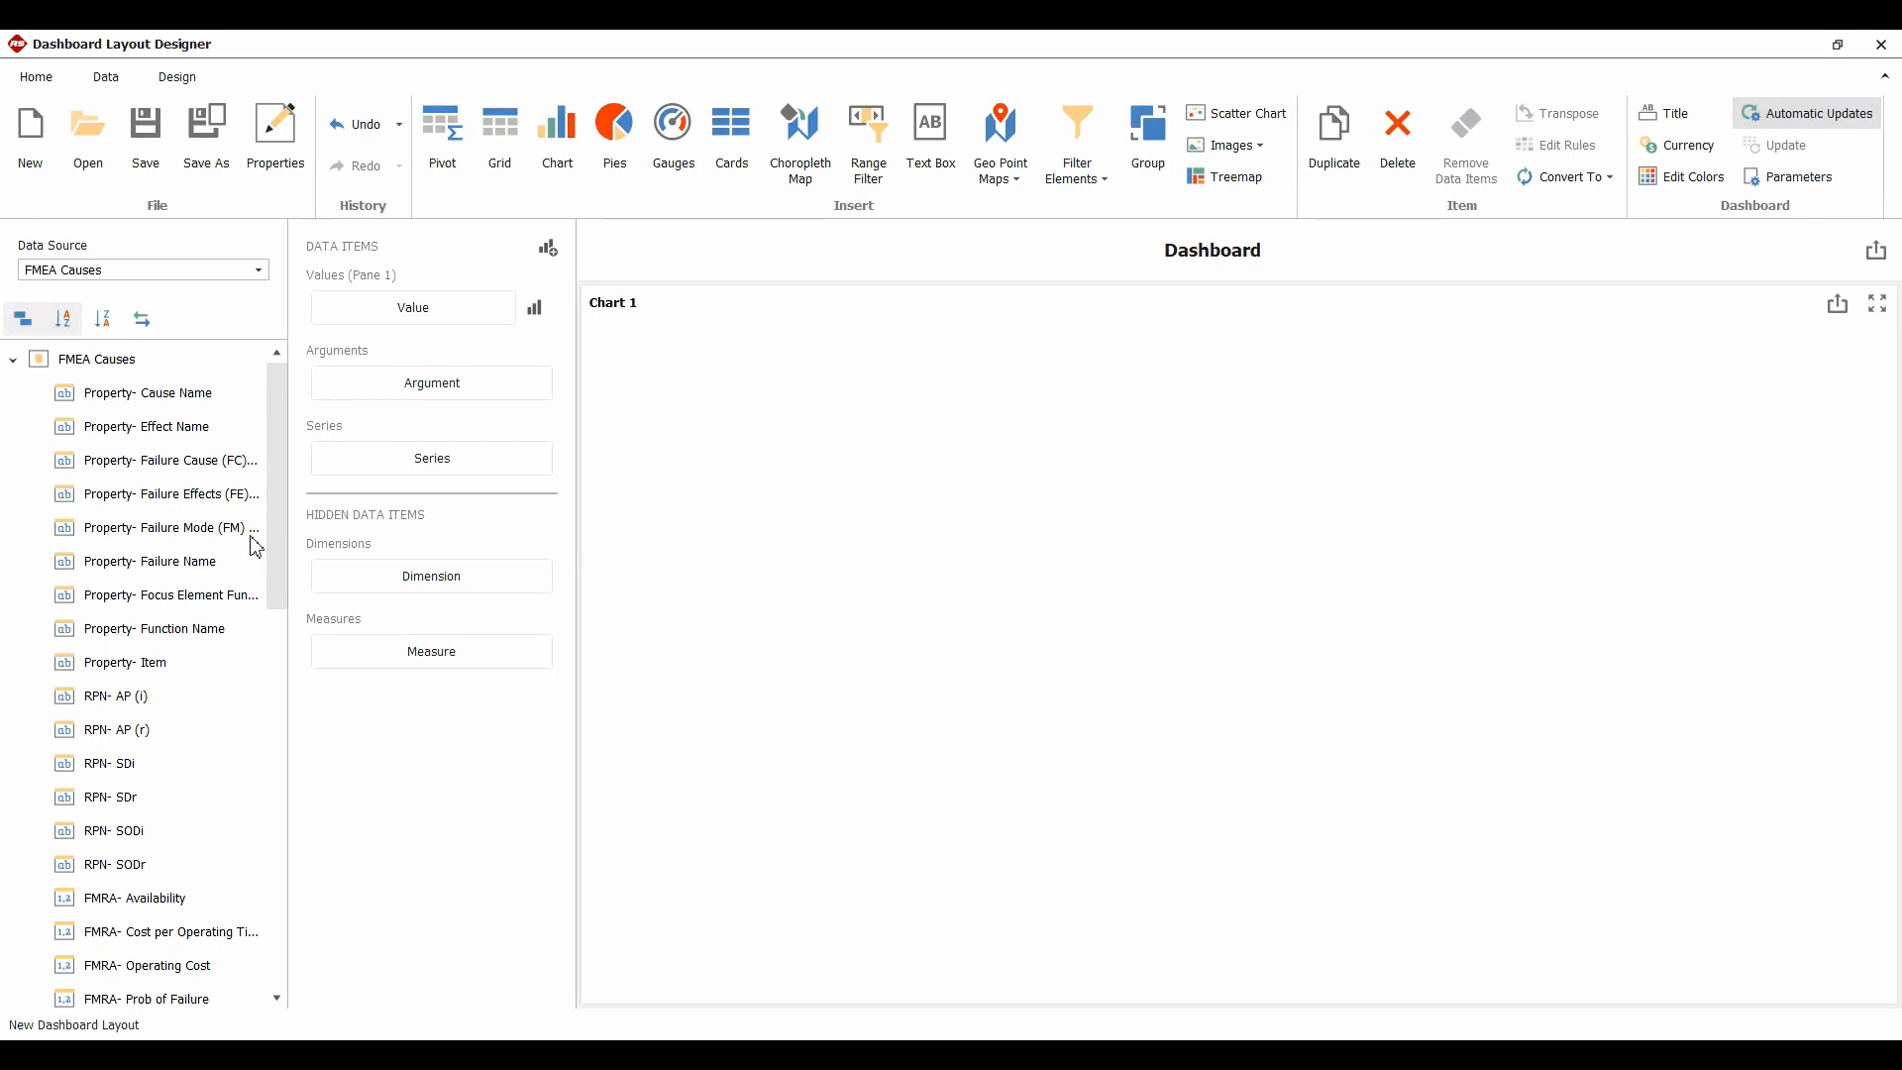
Count Property- Failure Cause (FC) as the chart's value, then group the bars by Failure Mode
{"action": "left_click", "coordinate": [168, 472]}
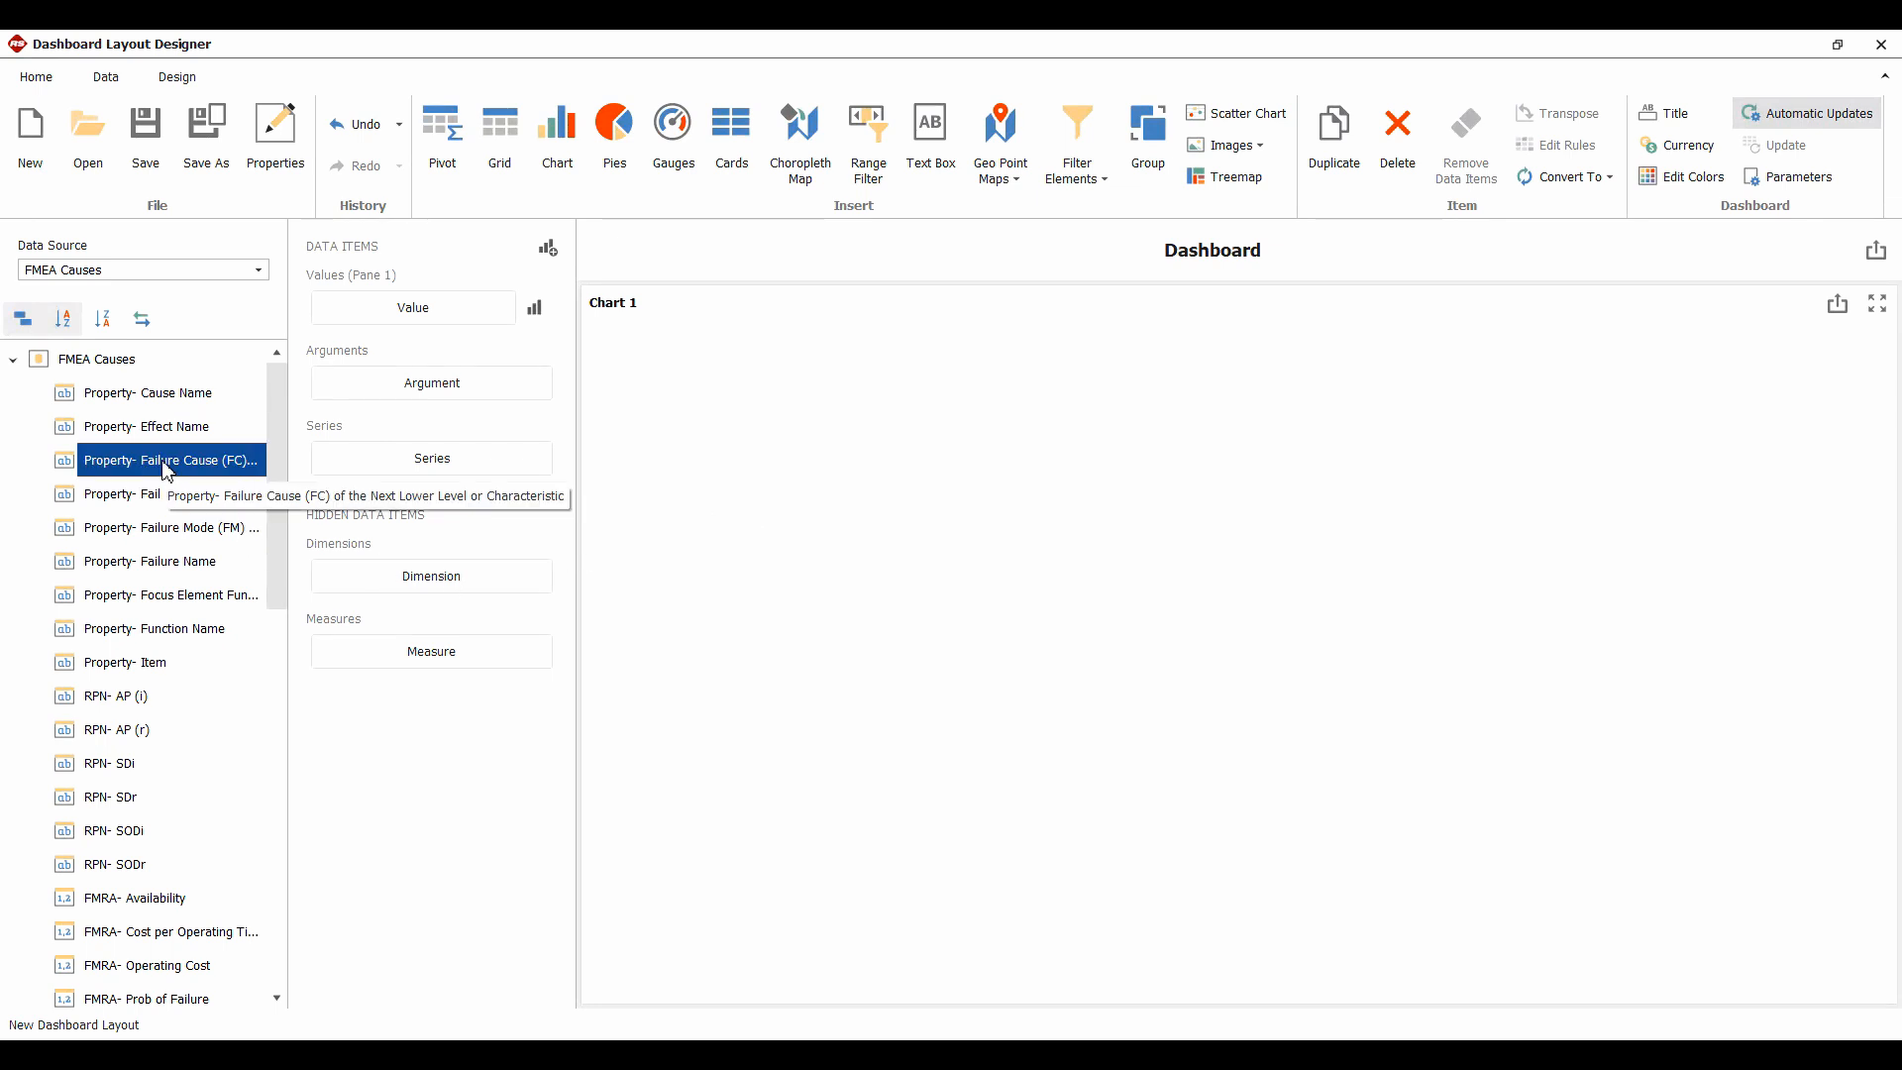
{"action": "left_click_drag", "start_coordinate": [169, 472], "coordinate": [408, 315]}
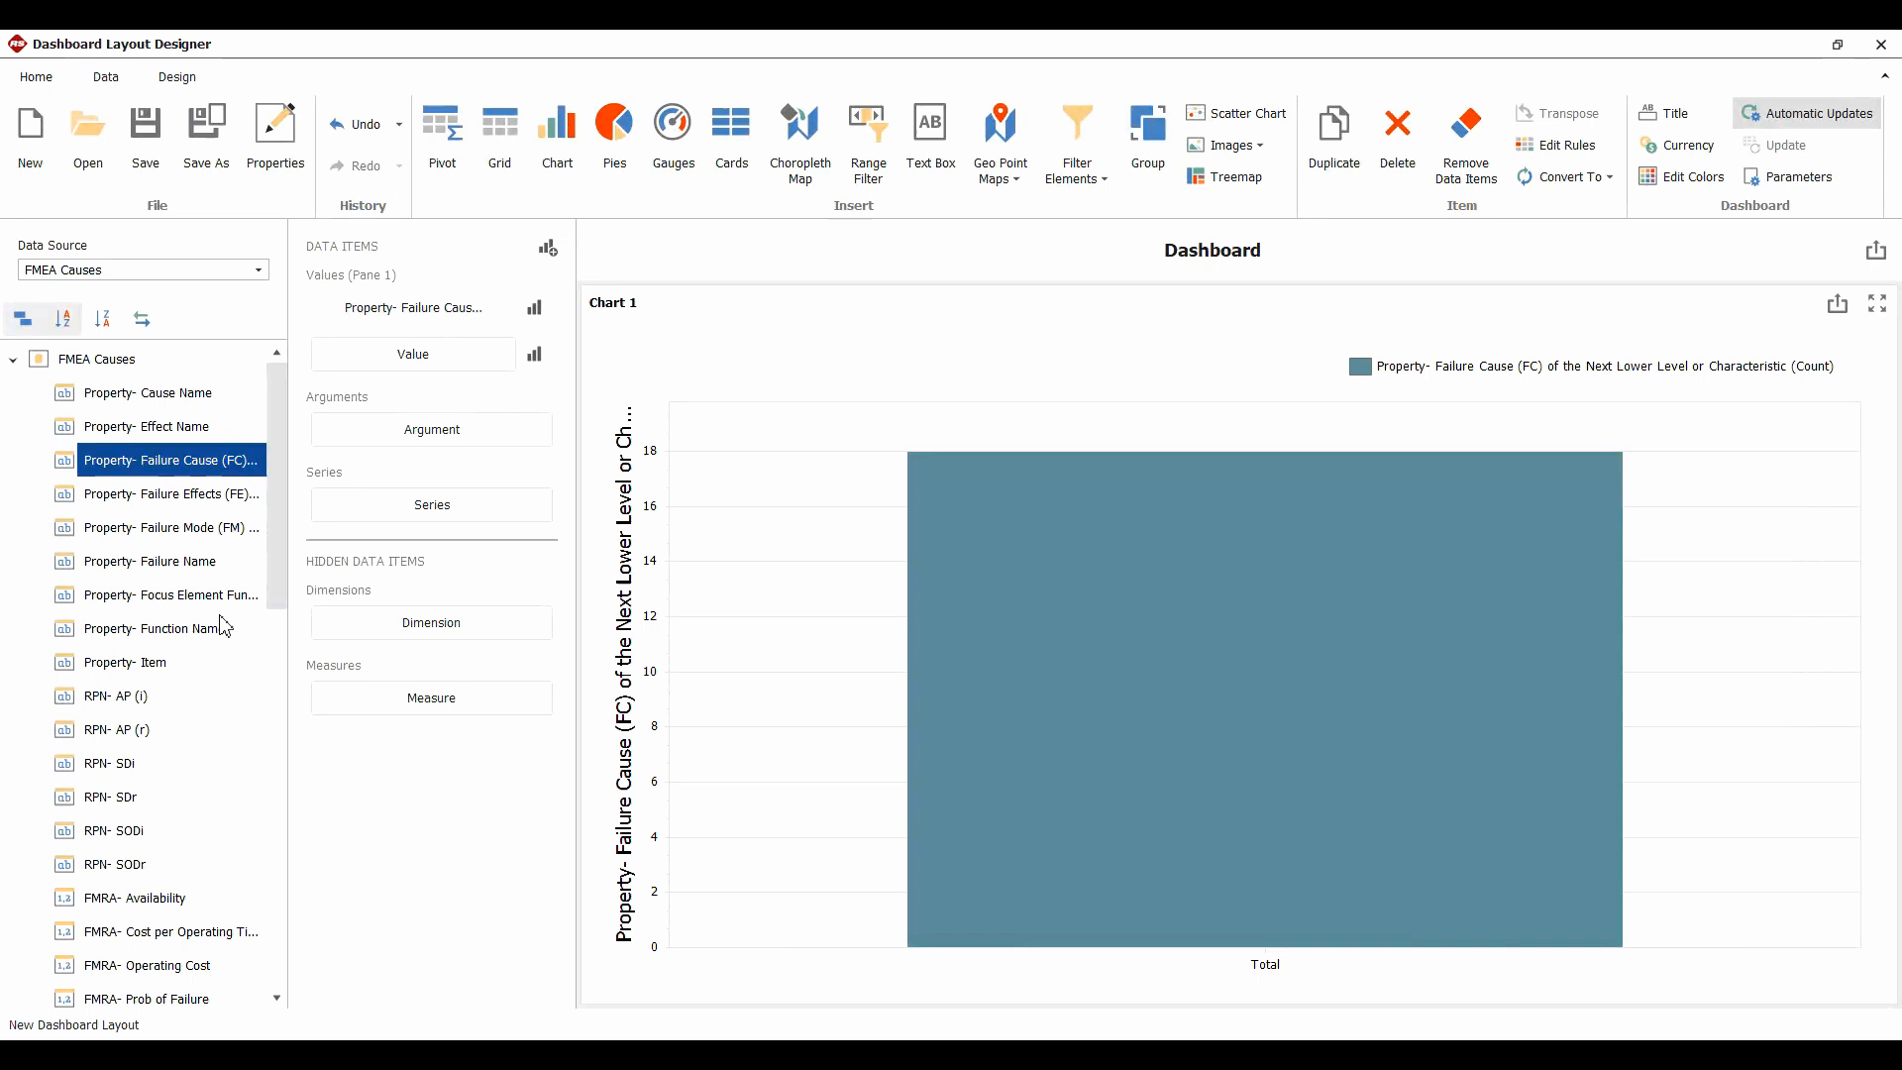
{"action": "left_click_drag", "start_coordinate": [183, 529], "coordinate": [426, 434]}
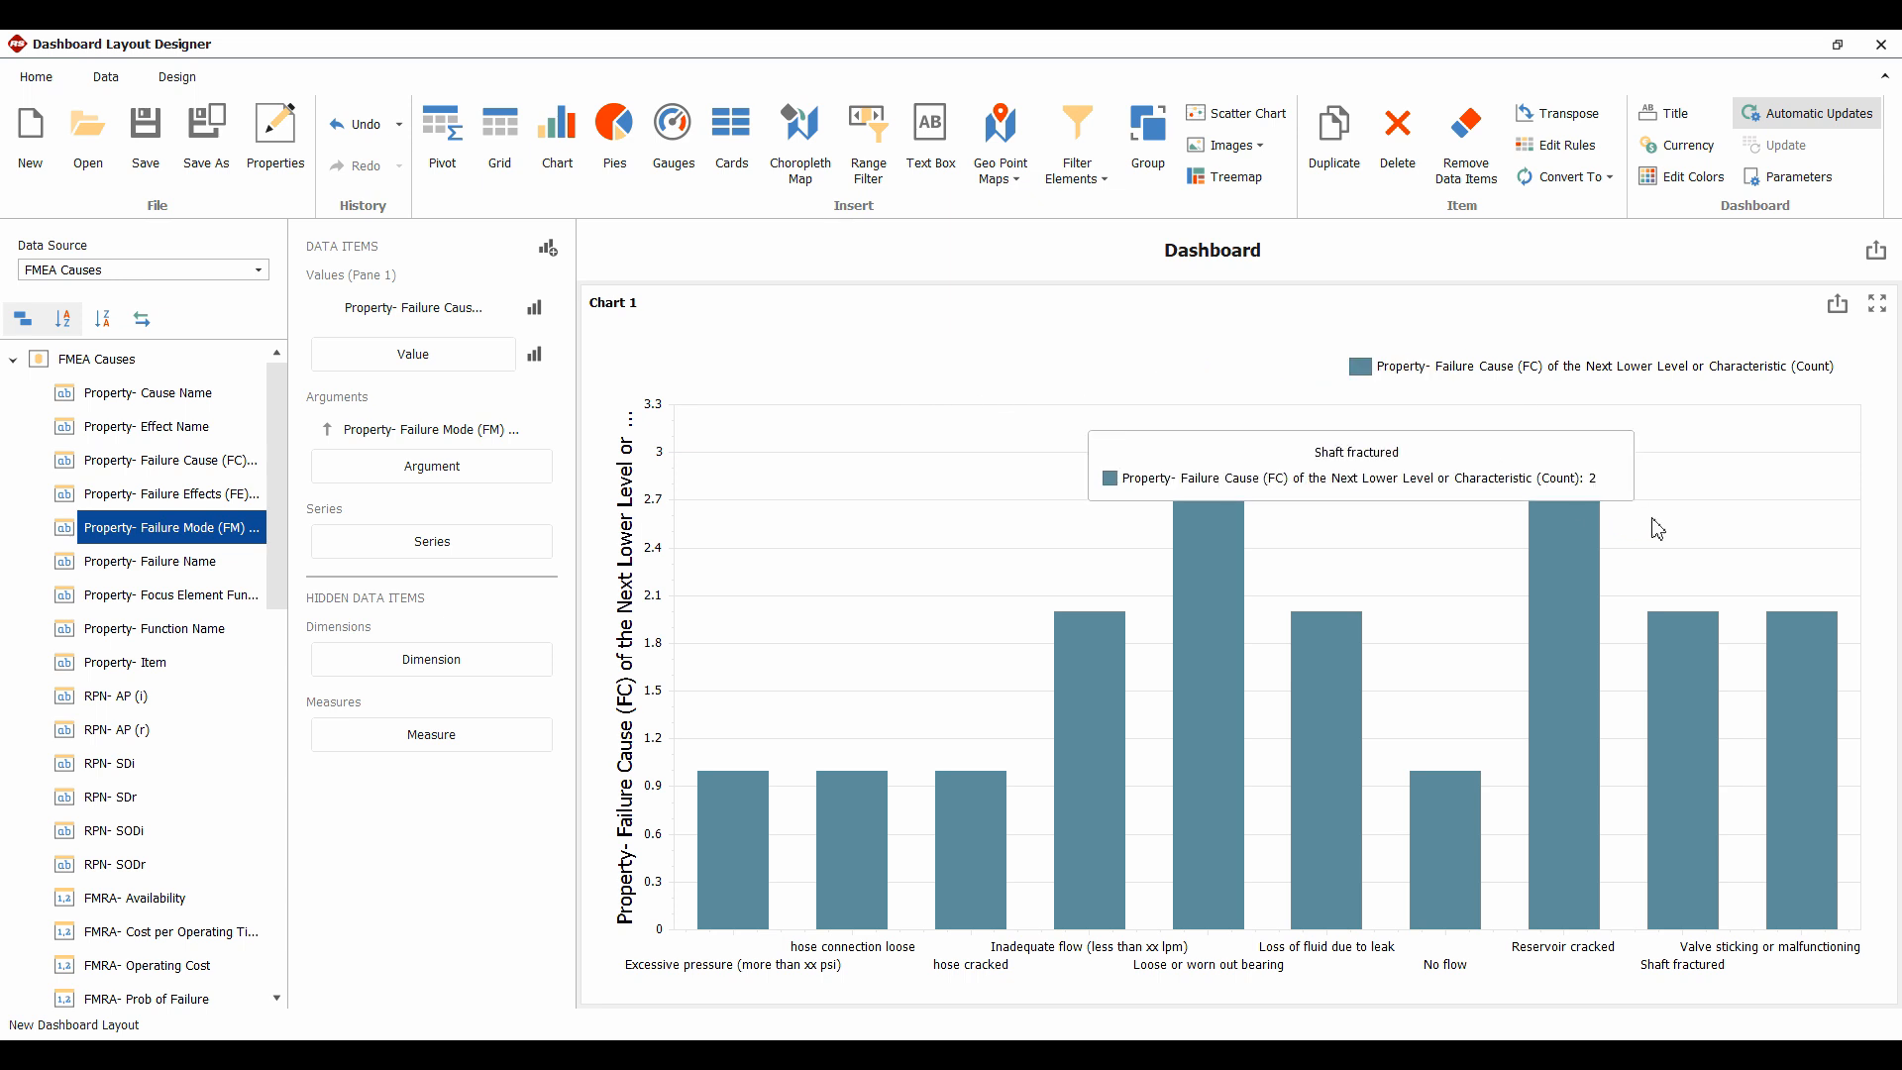
Check the bar counts: Reservoir cracked and Loose or worn out bearing each show 3
{"action": "mouse_move", "coordinate": [1579, 493]}
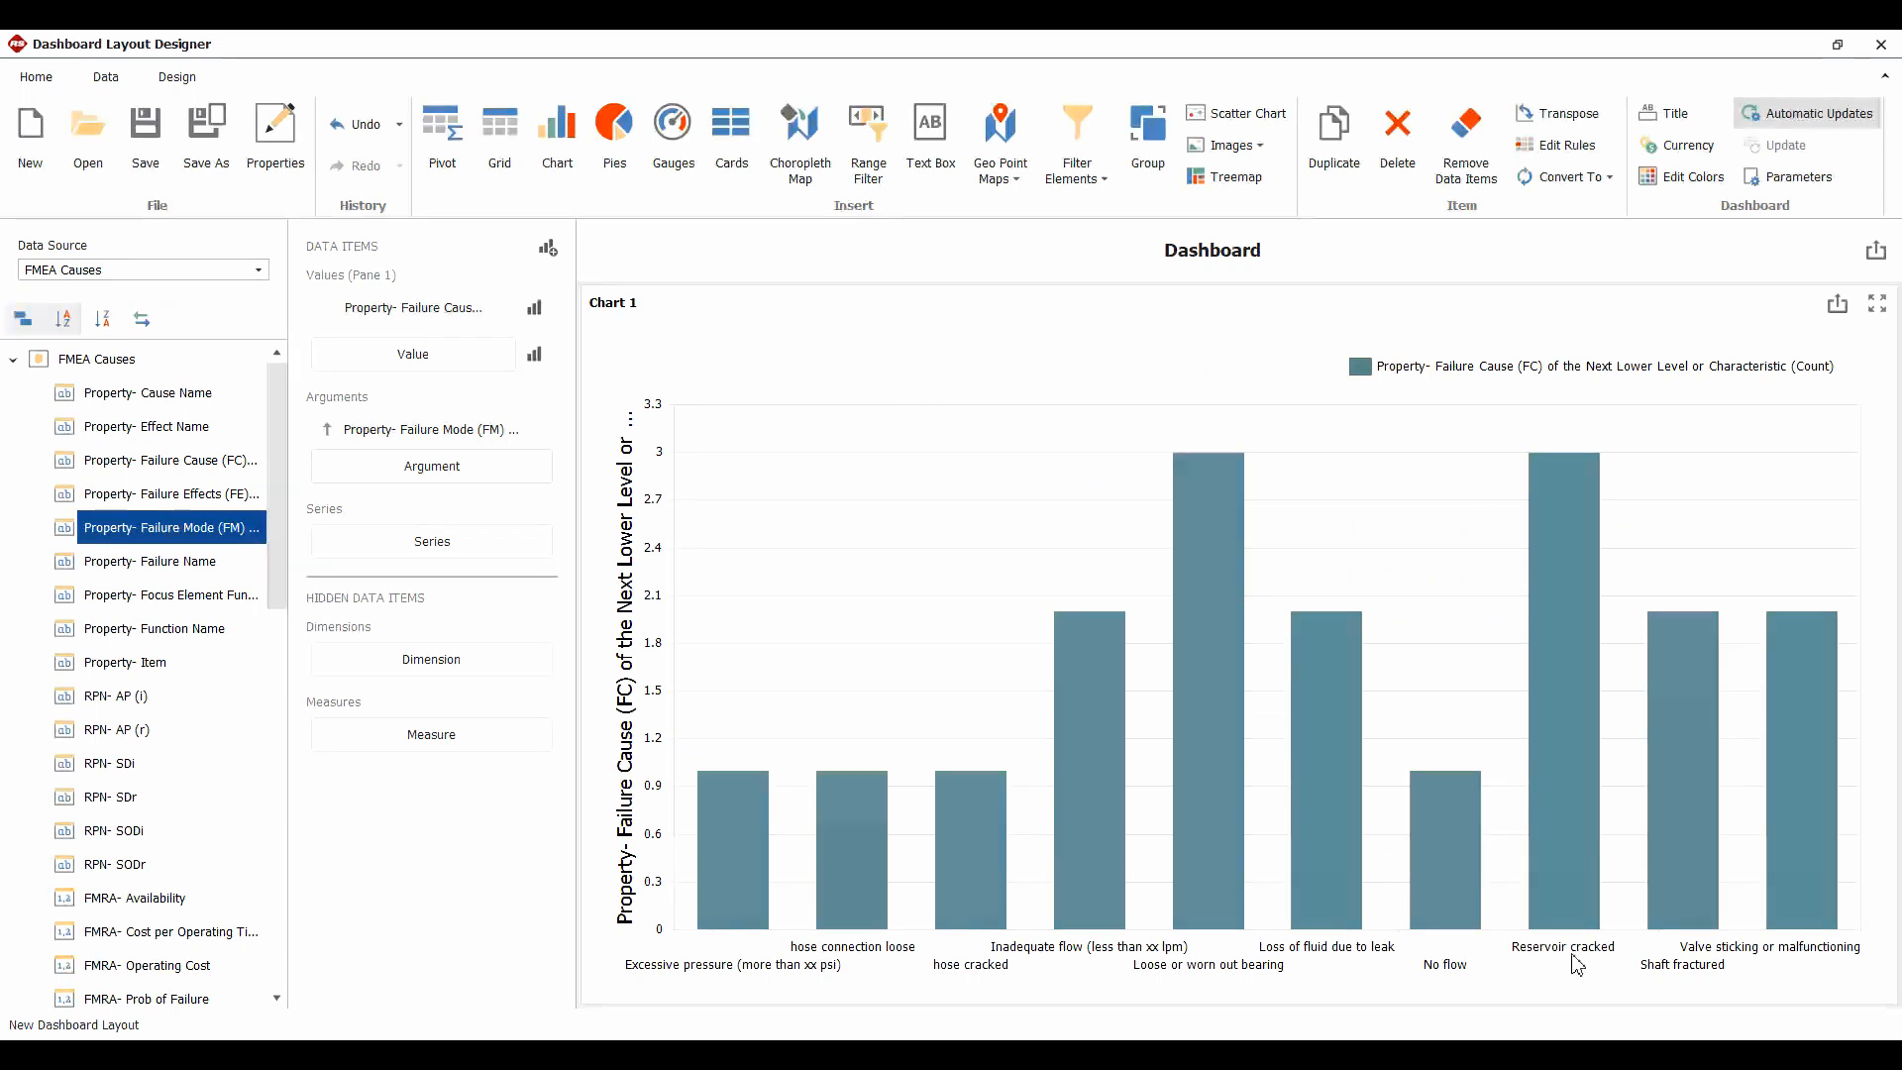
{"action": "mouse_move", "coordinate": [1571, 551]}
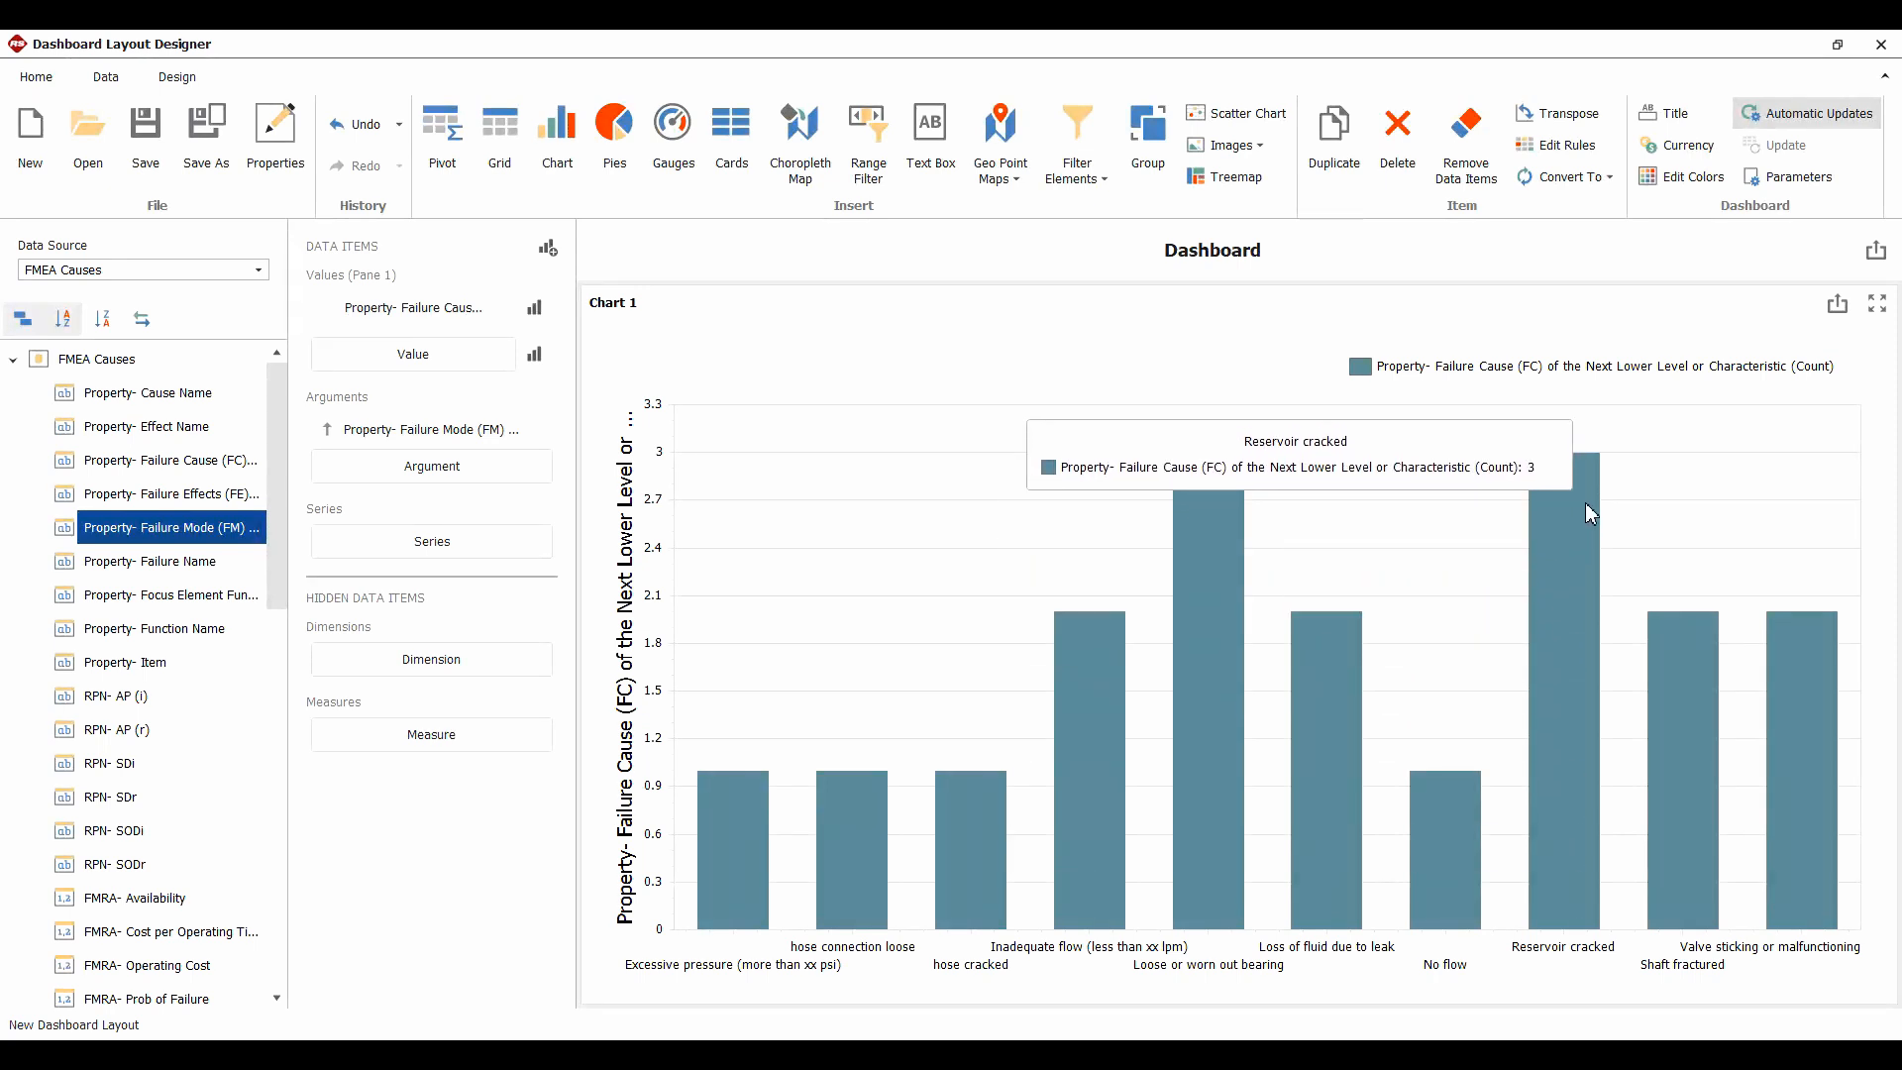
{"action": "mouse_move", "coordinate": [953, 829]}
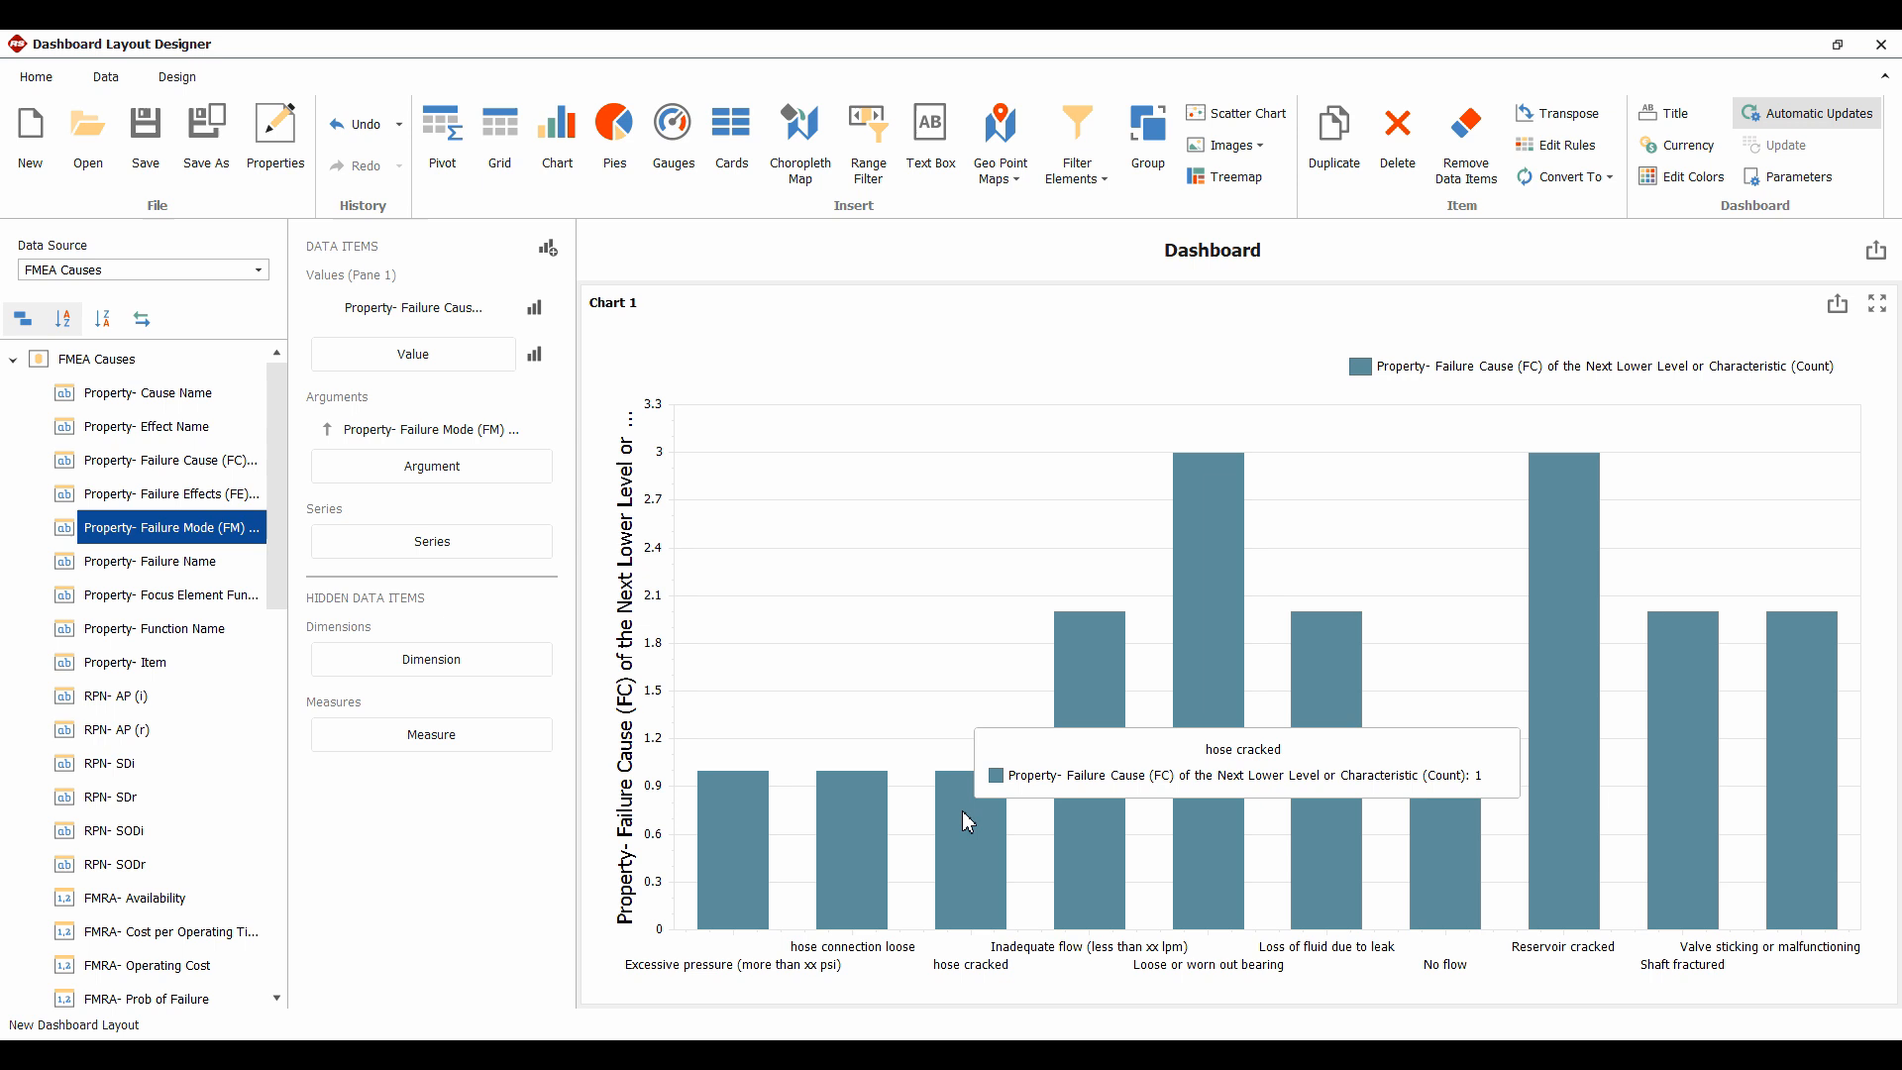
{"action": "mouse_move", "coordinate": [1083, 656]}
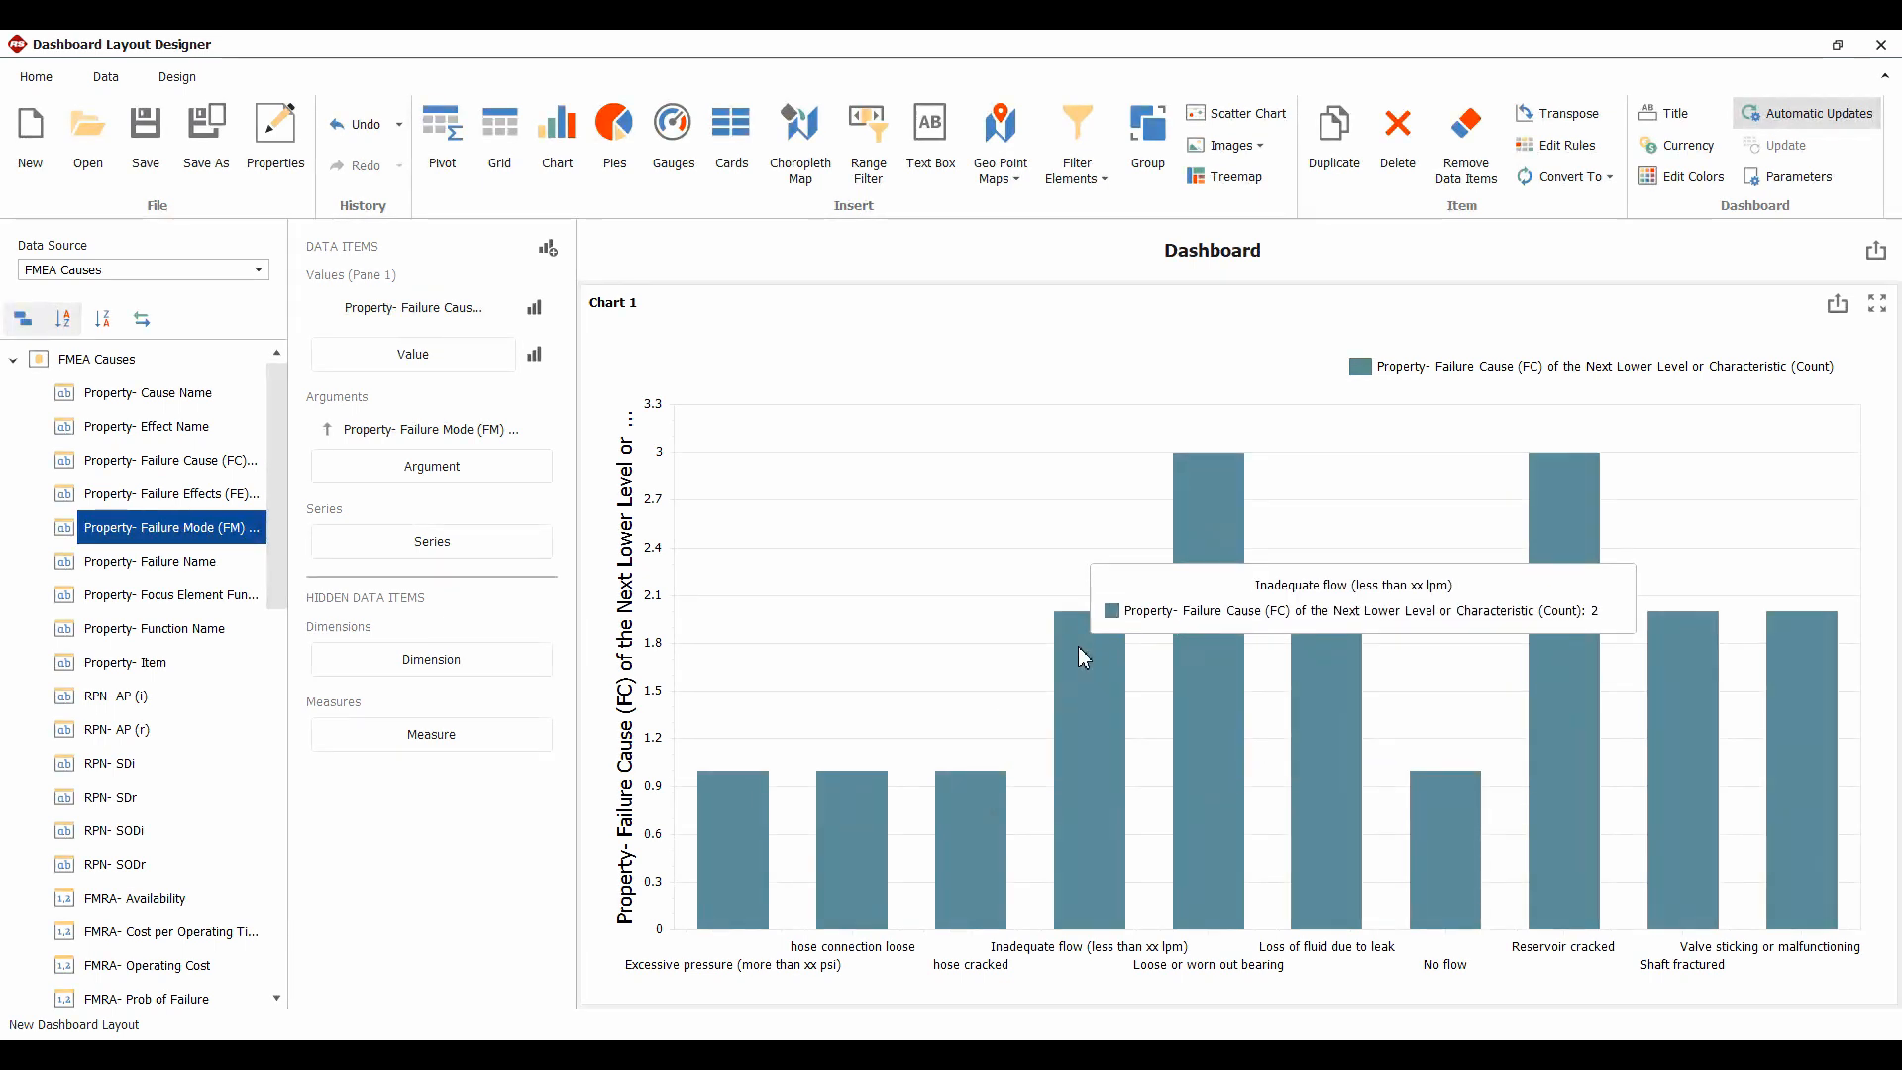
{"action": "mouse_move", "coordinate": [830, 551]}
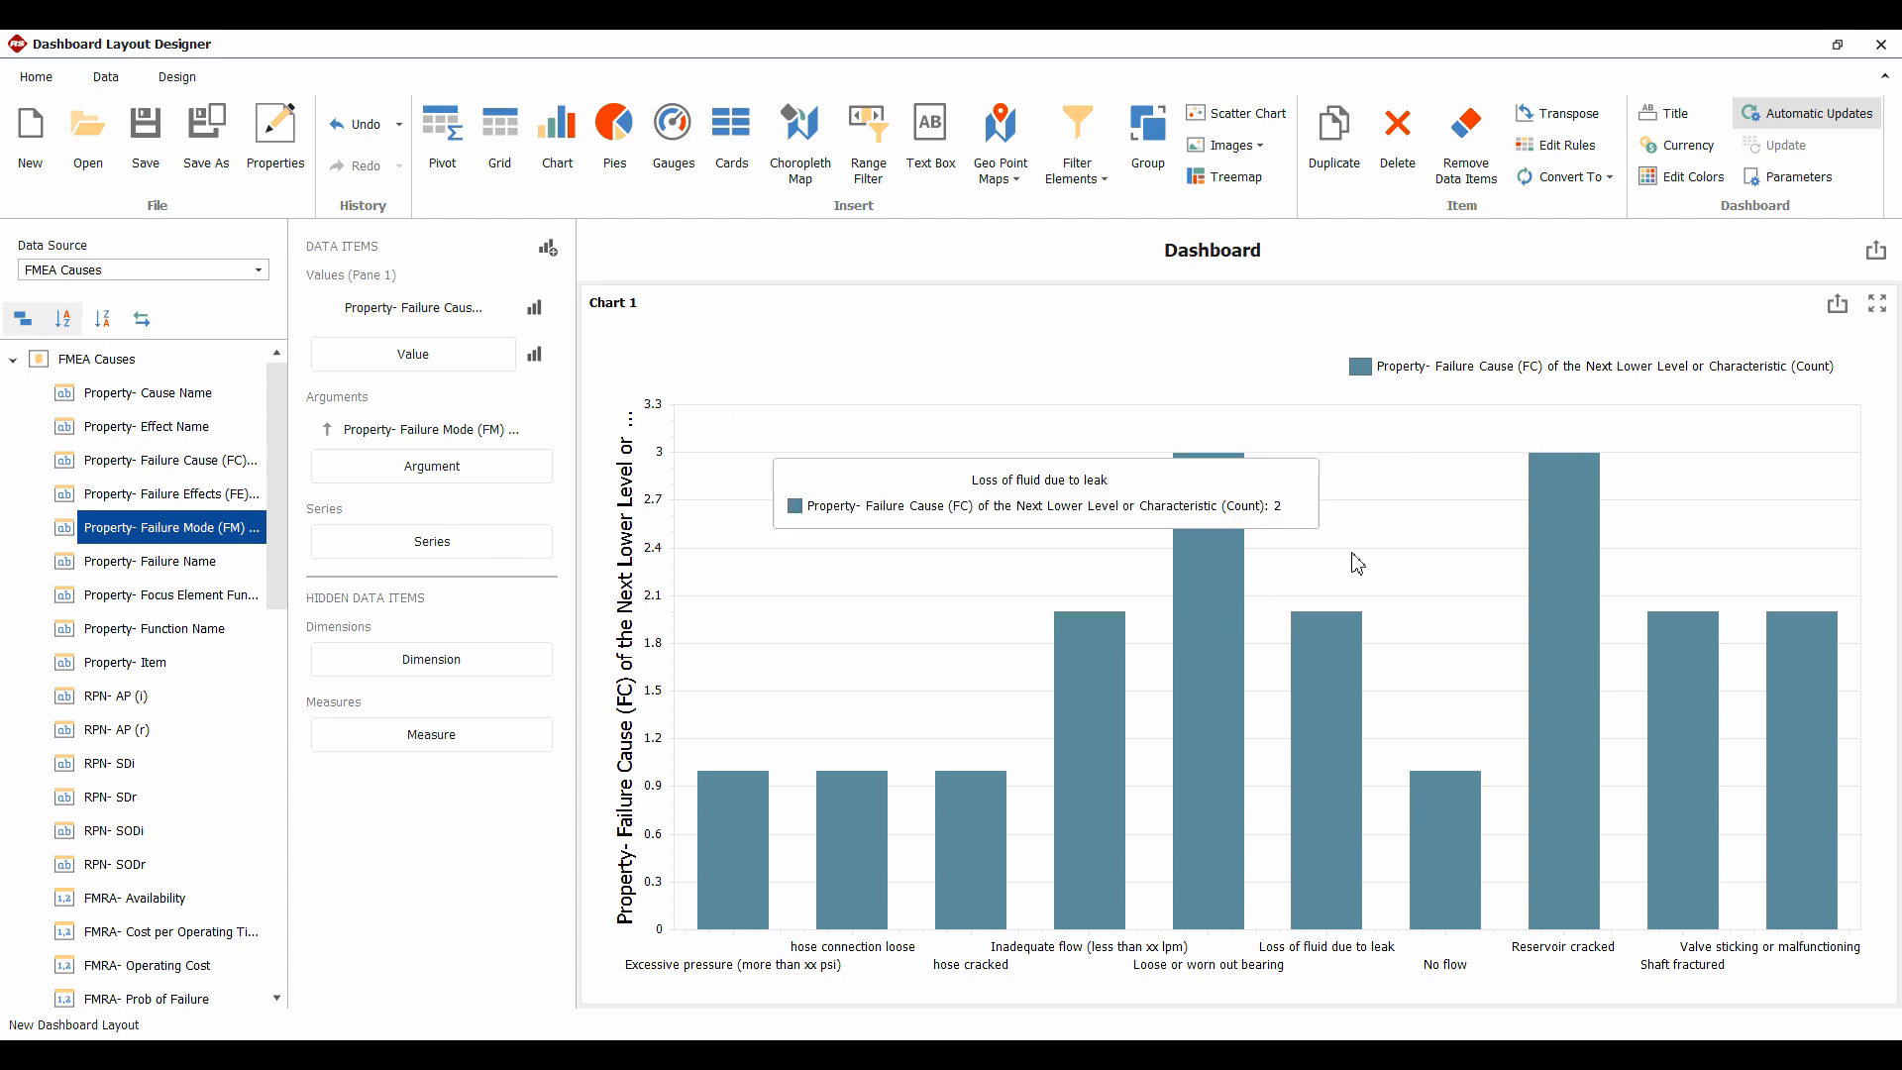
Preview the values series as Spline Area, Point and Bubble, then keep it as Bar
{"action": "left_click", "coordinate": [535, 311]}
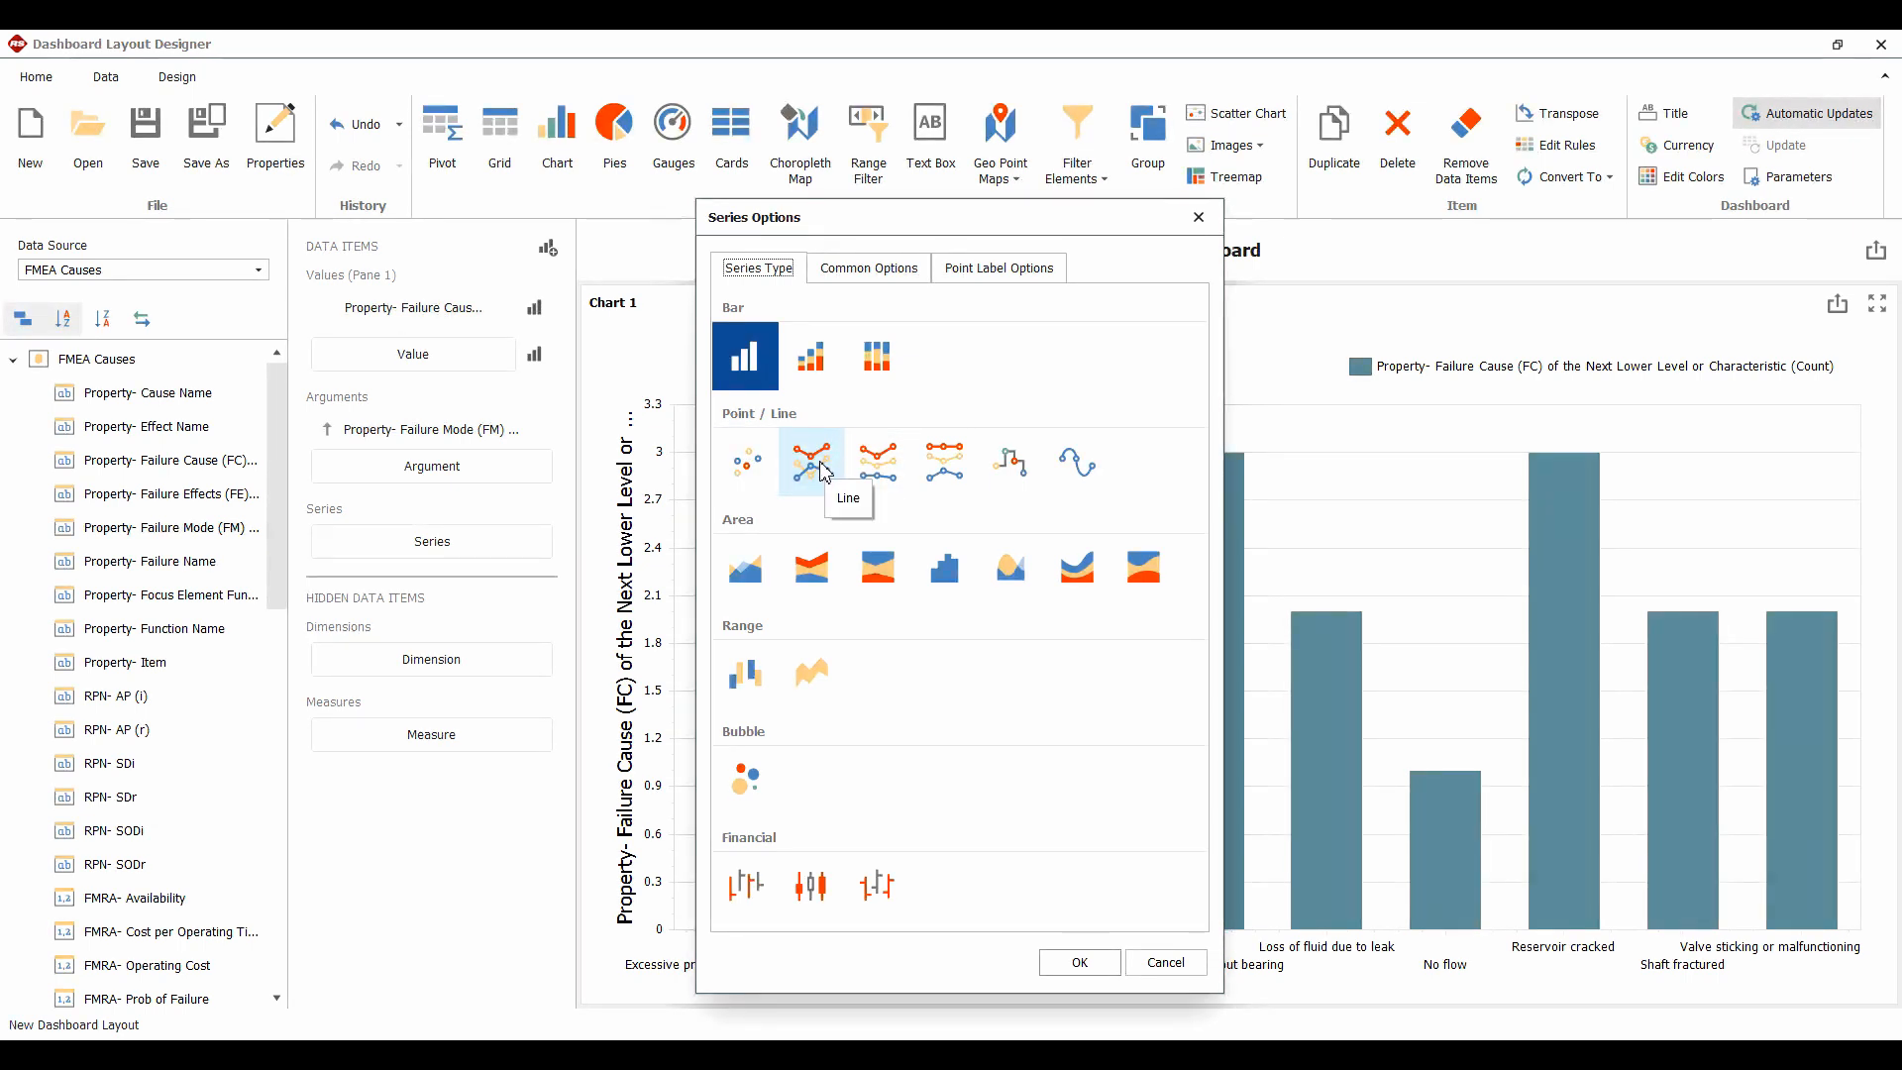
{"action": "left_click", "coordinate": [1013, 573]}
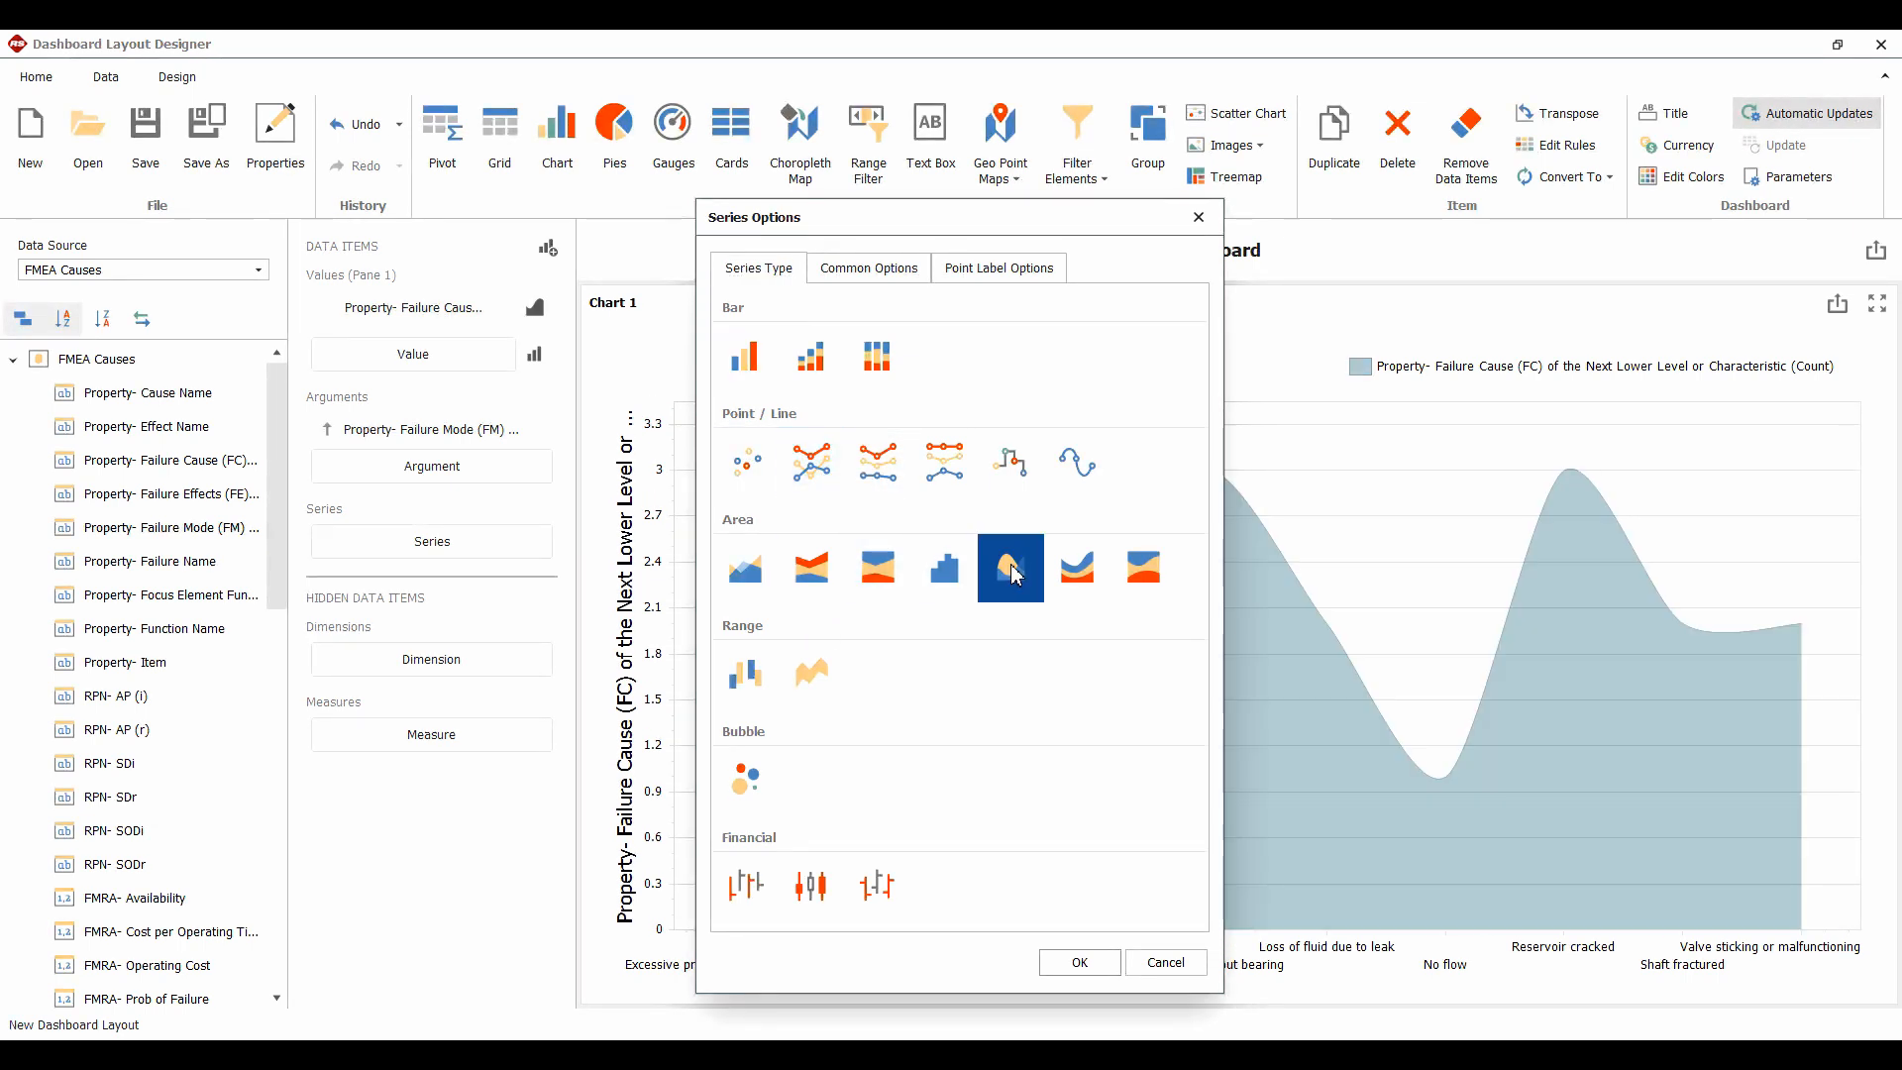
{"action": "left_click", "coordinate": [746, 461]}
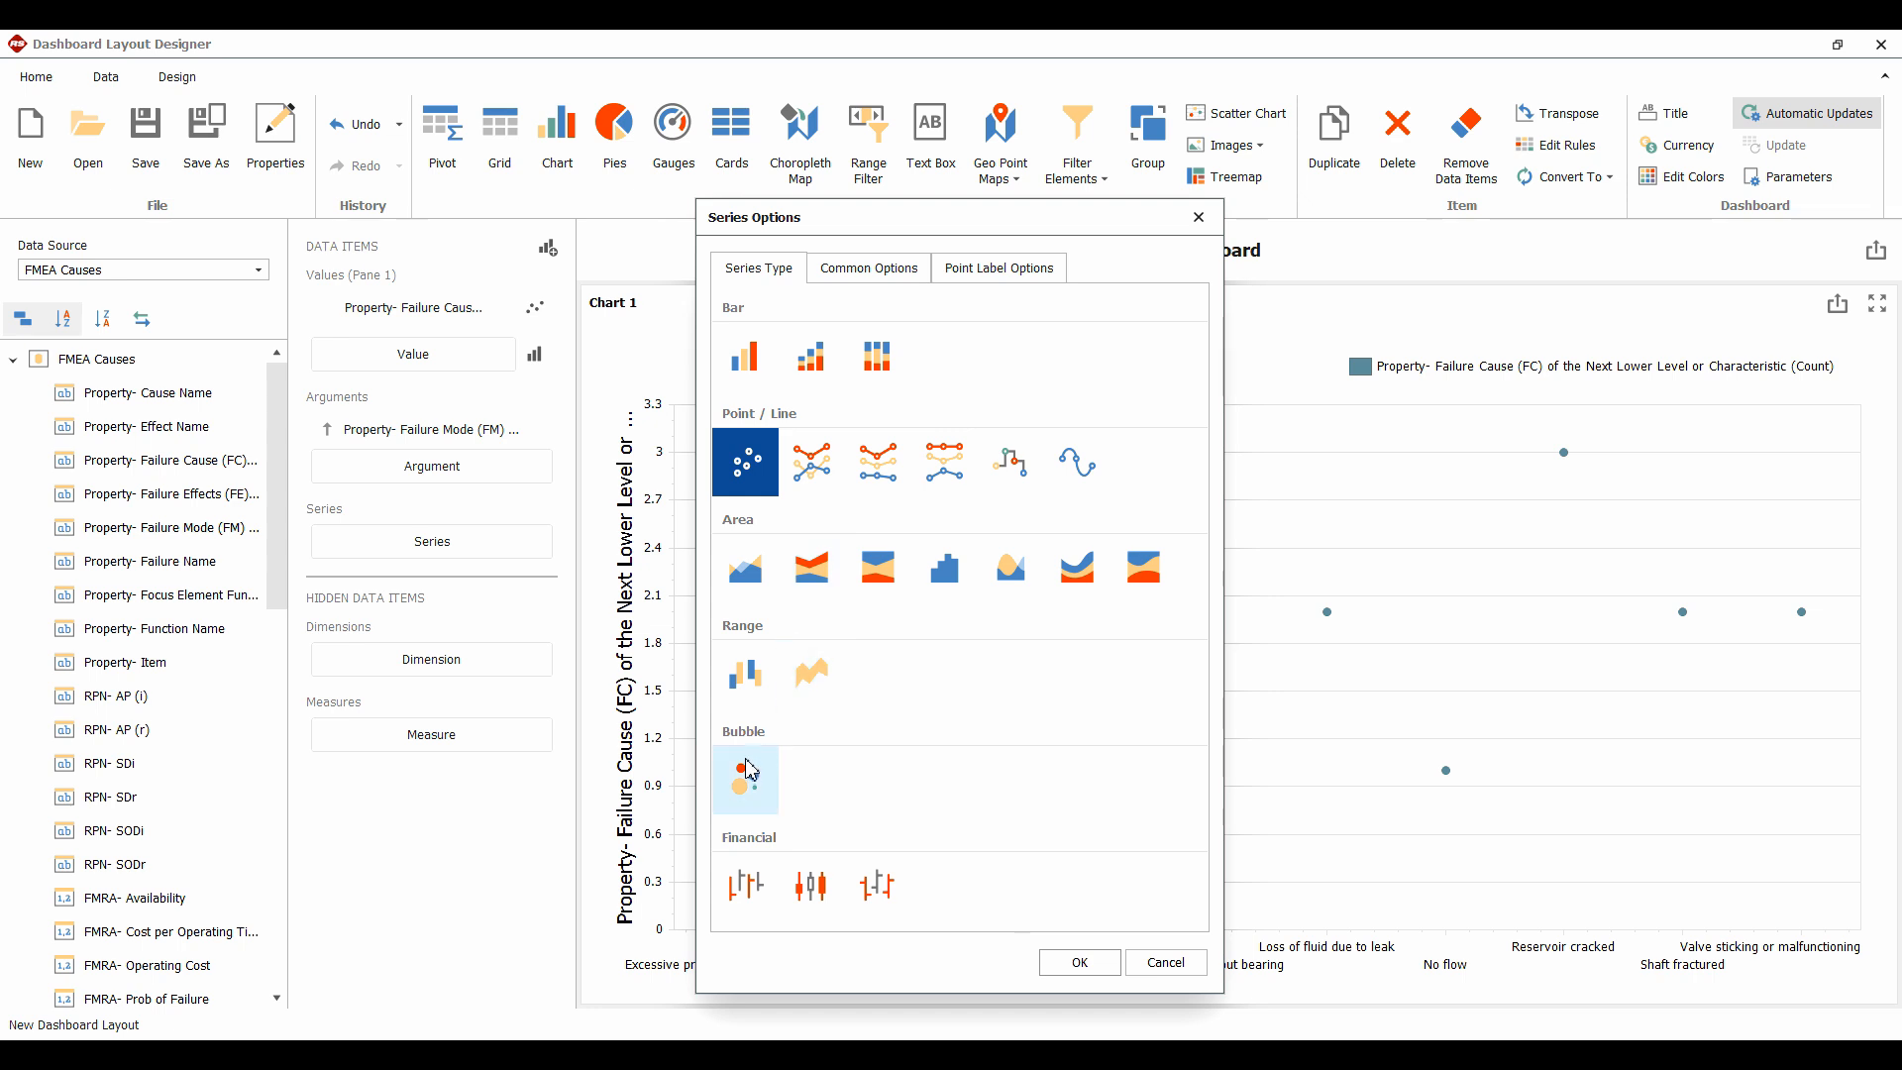
{"action": "left_click", "coordinate": [745, 779]}
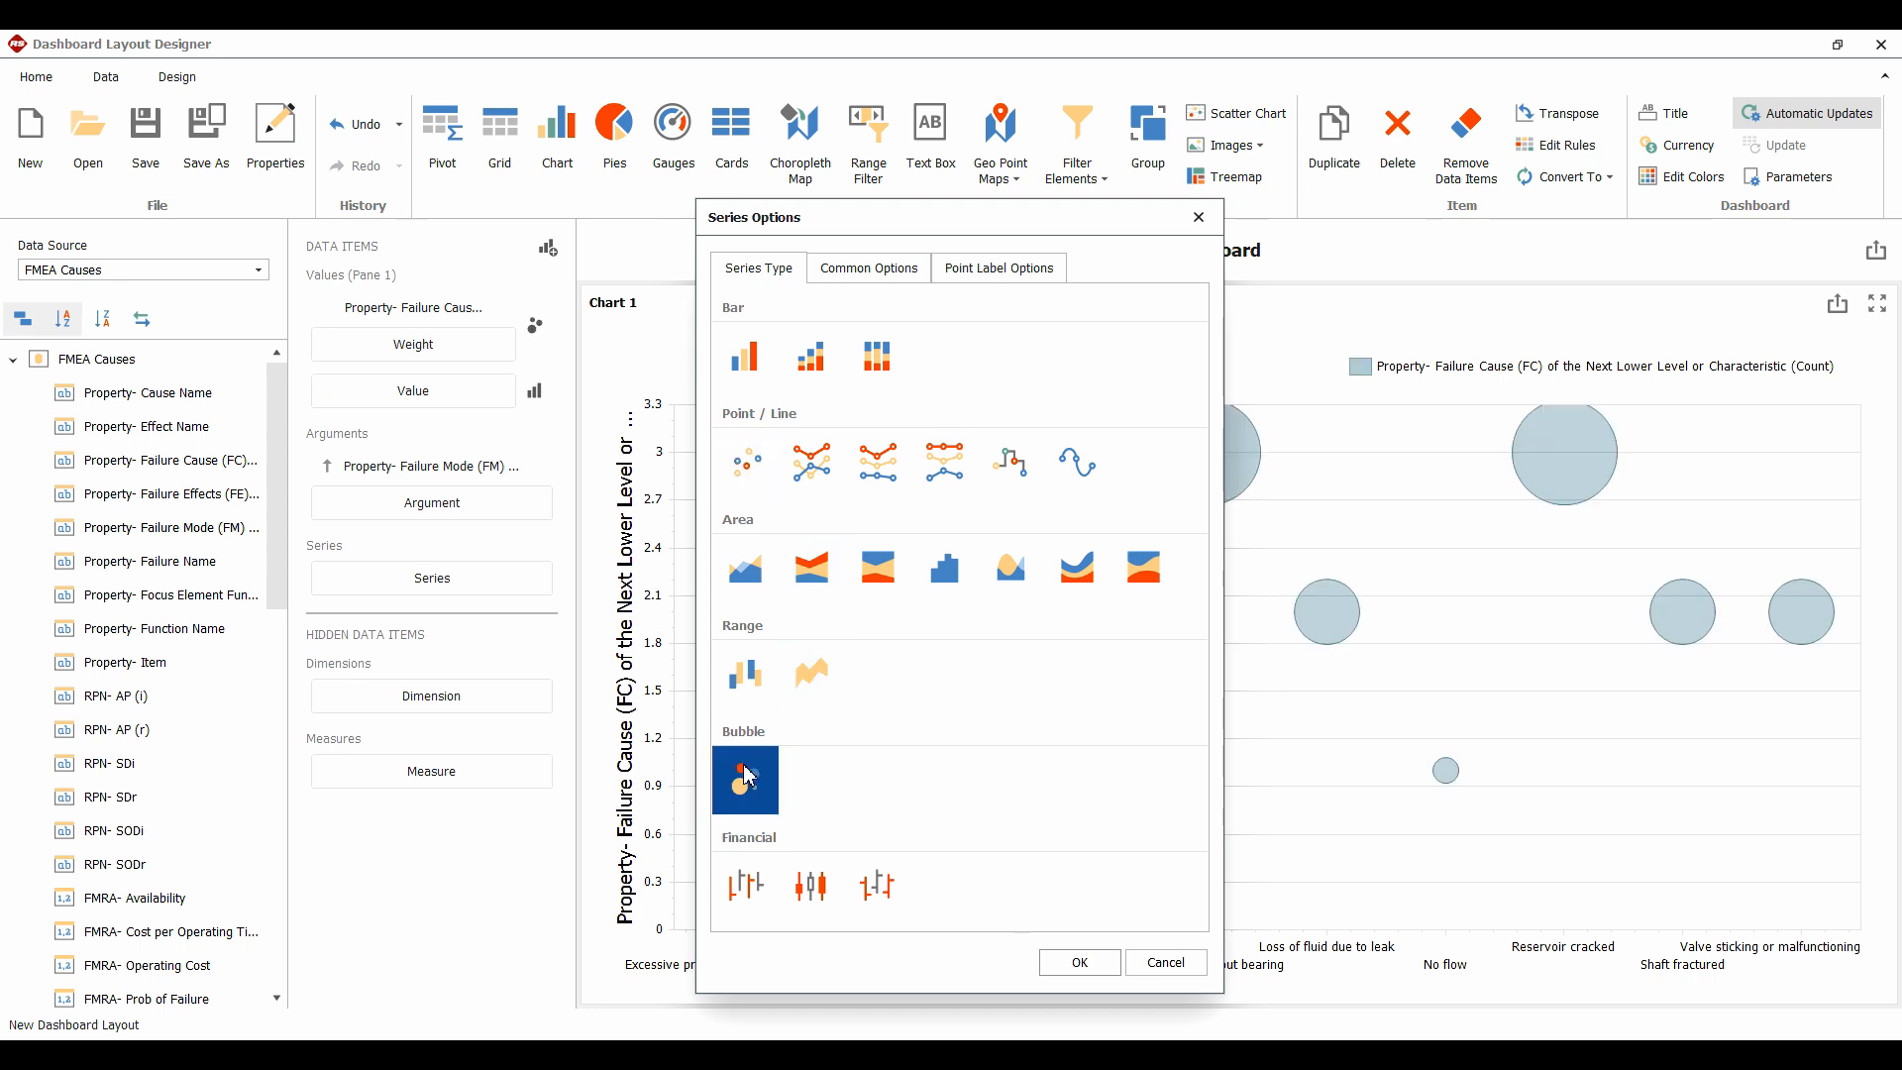
{"action": "left_click", "coordinate": [747, 367]}
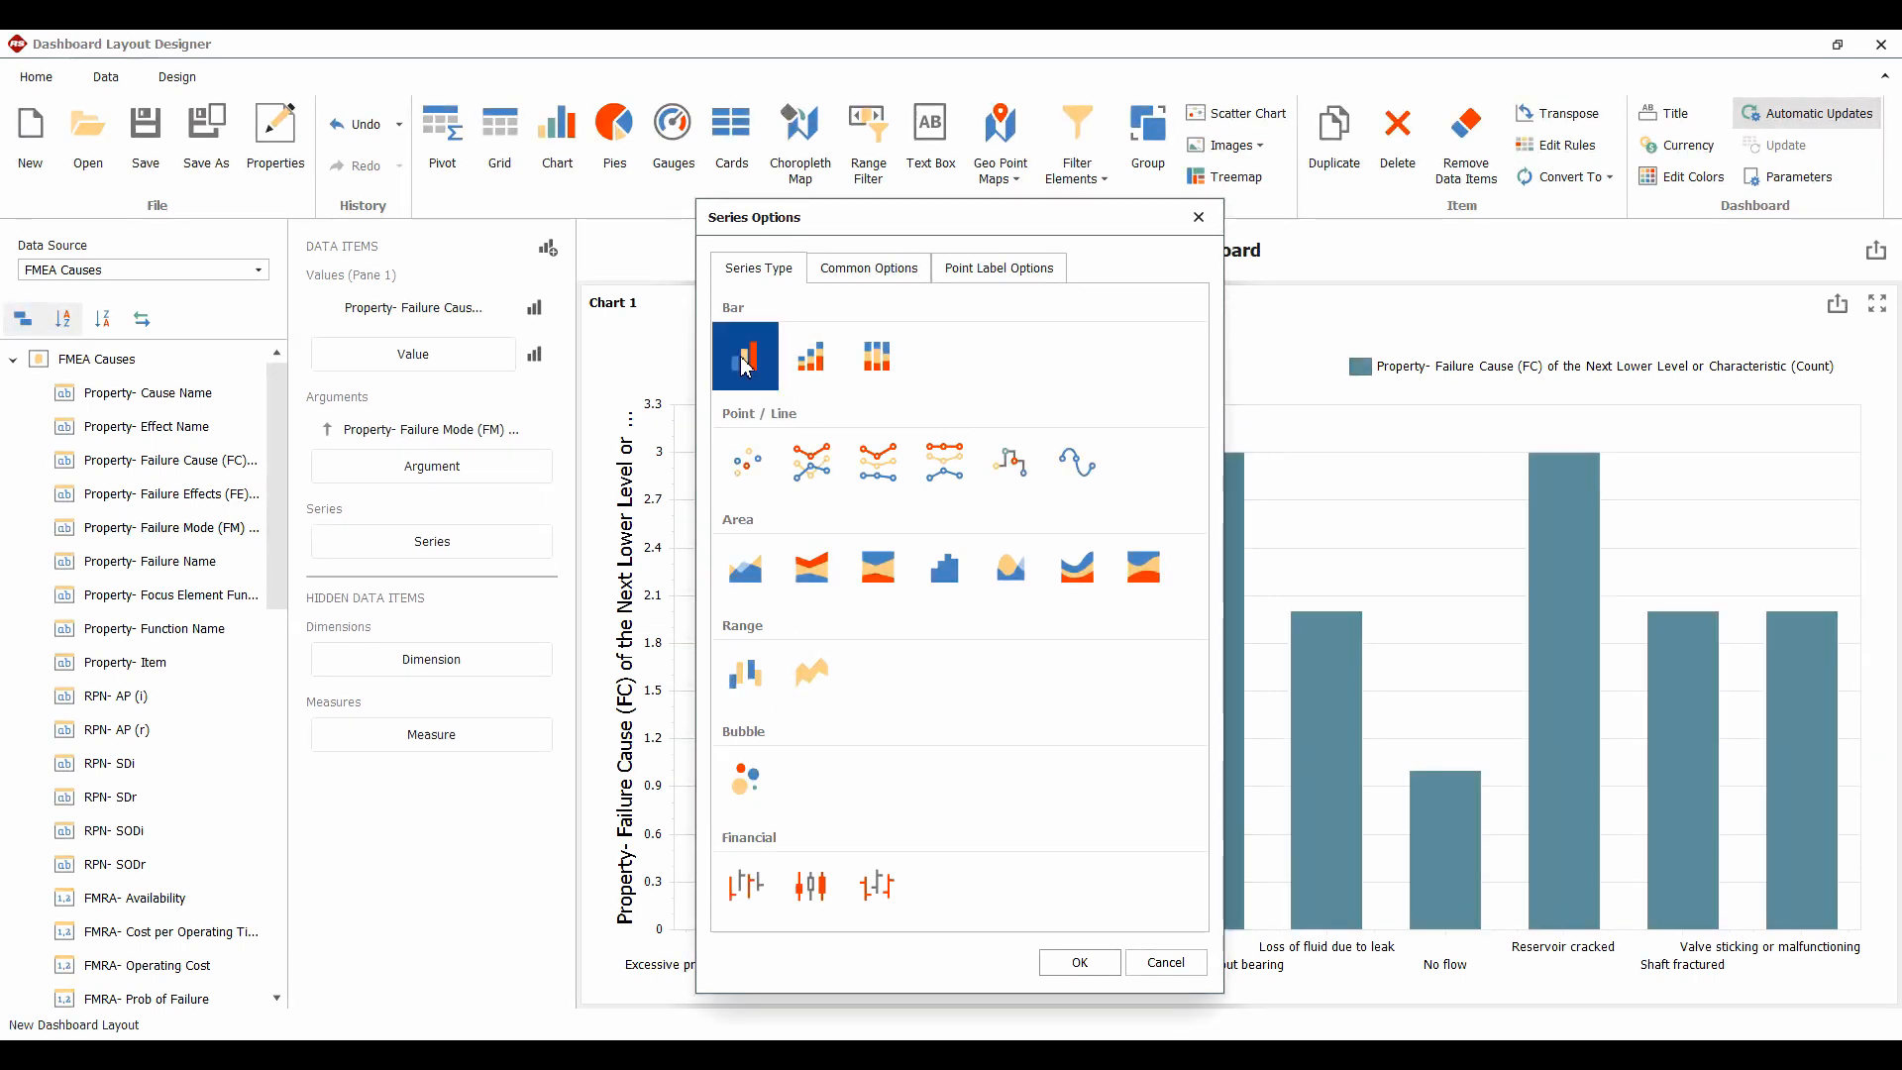
Set the point label content to Argument and Value, e.g. 'Reservoir cracked: 3'
{"action": "left_click", "coordinate": [990, 277]}
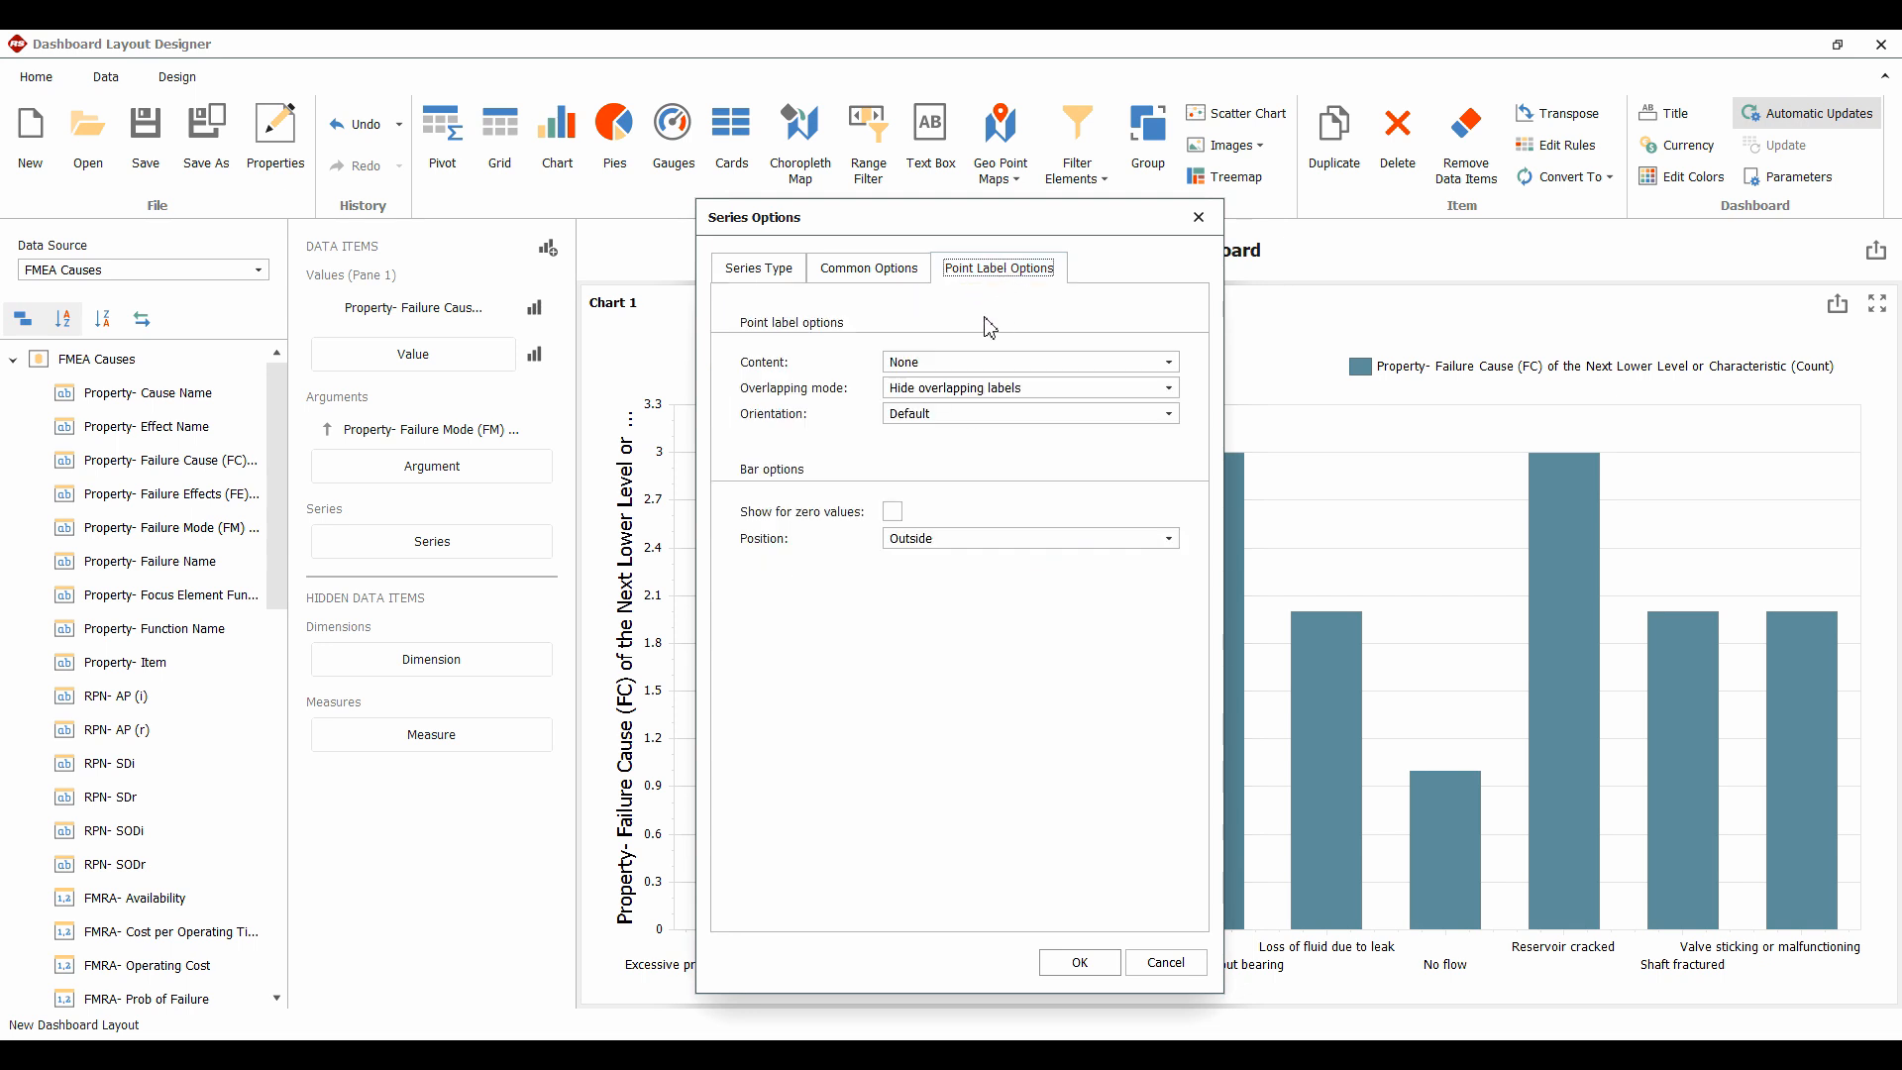
{"action": "left_click", "coordinate": [942, 369]}
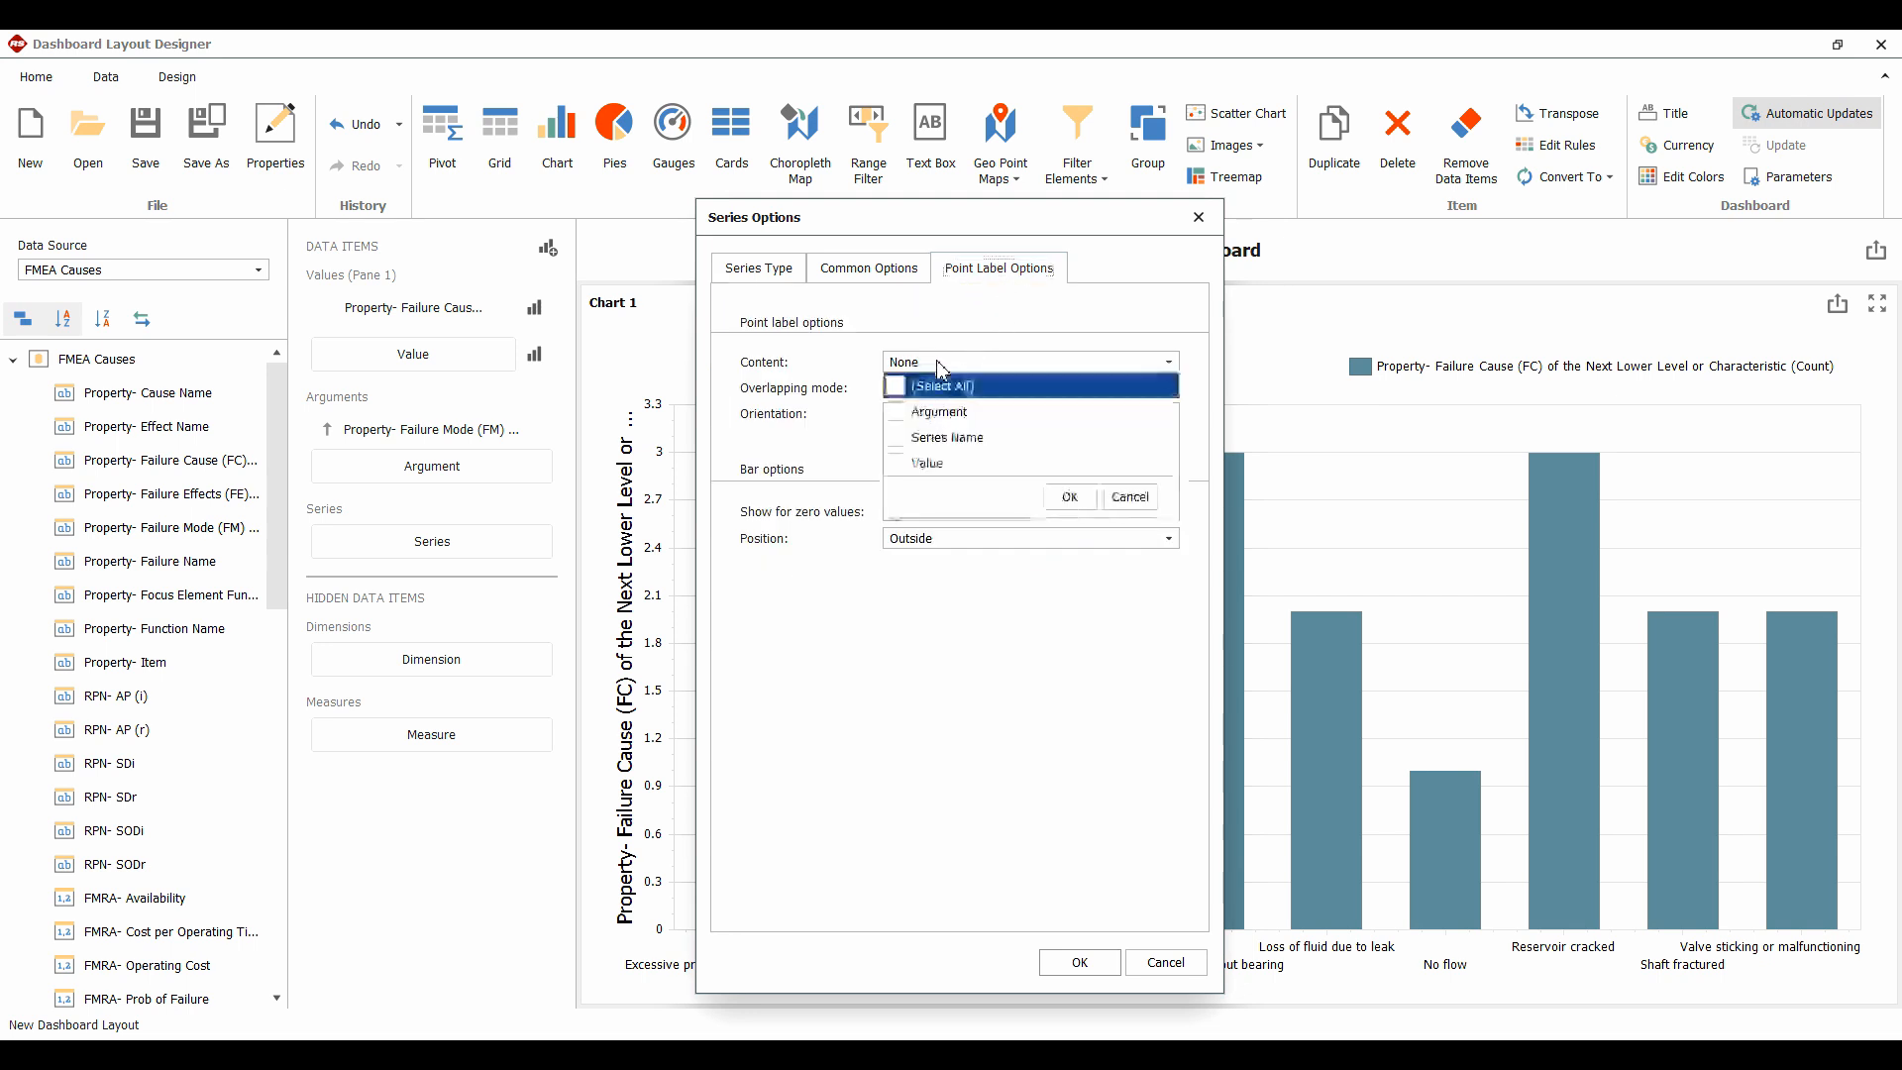
{"action": "left_click", "coordinate": [949, 420]}
{"action": "left_click", "coordinate": [916, 464]}
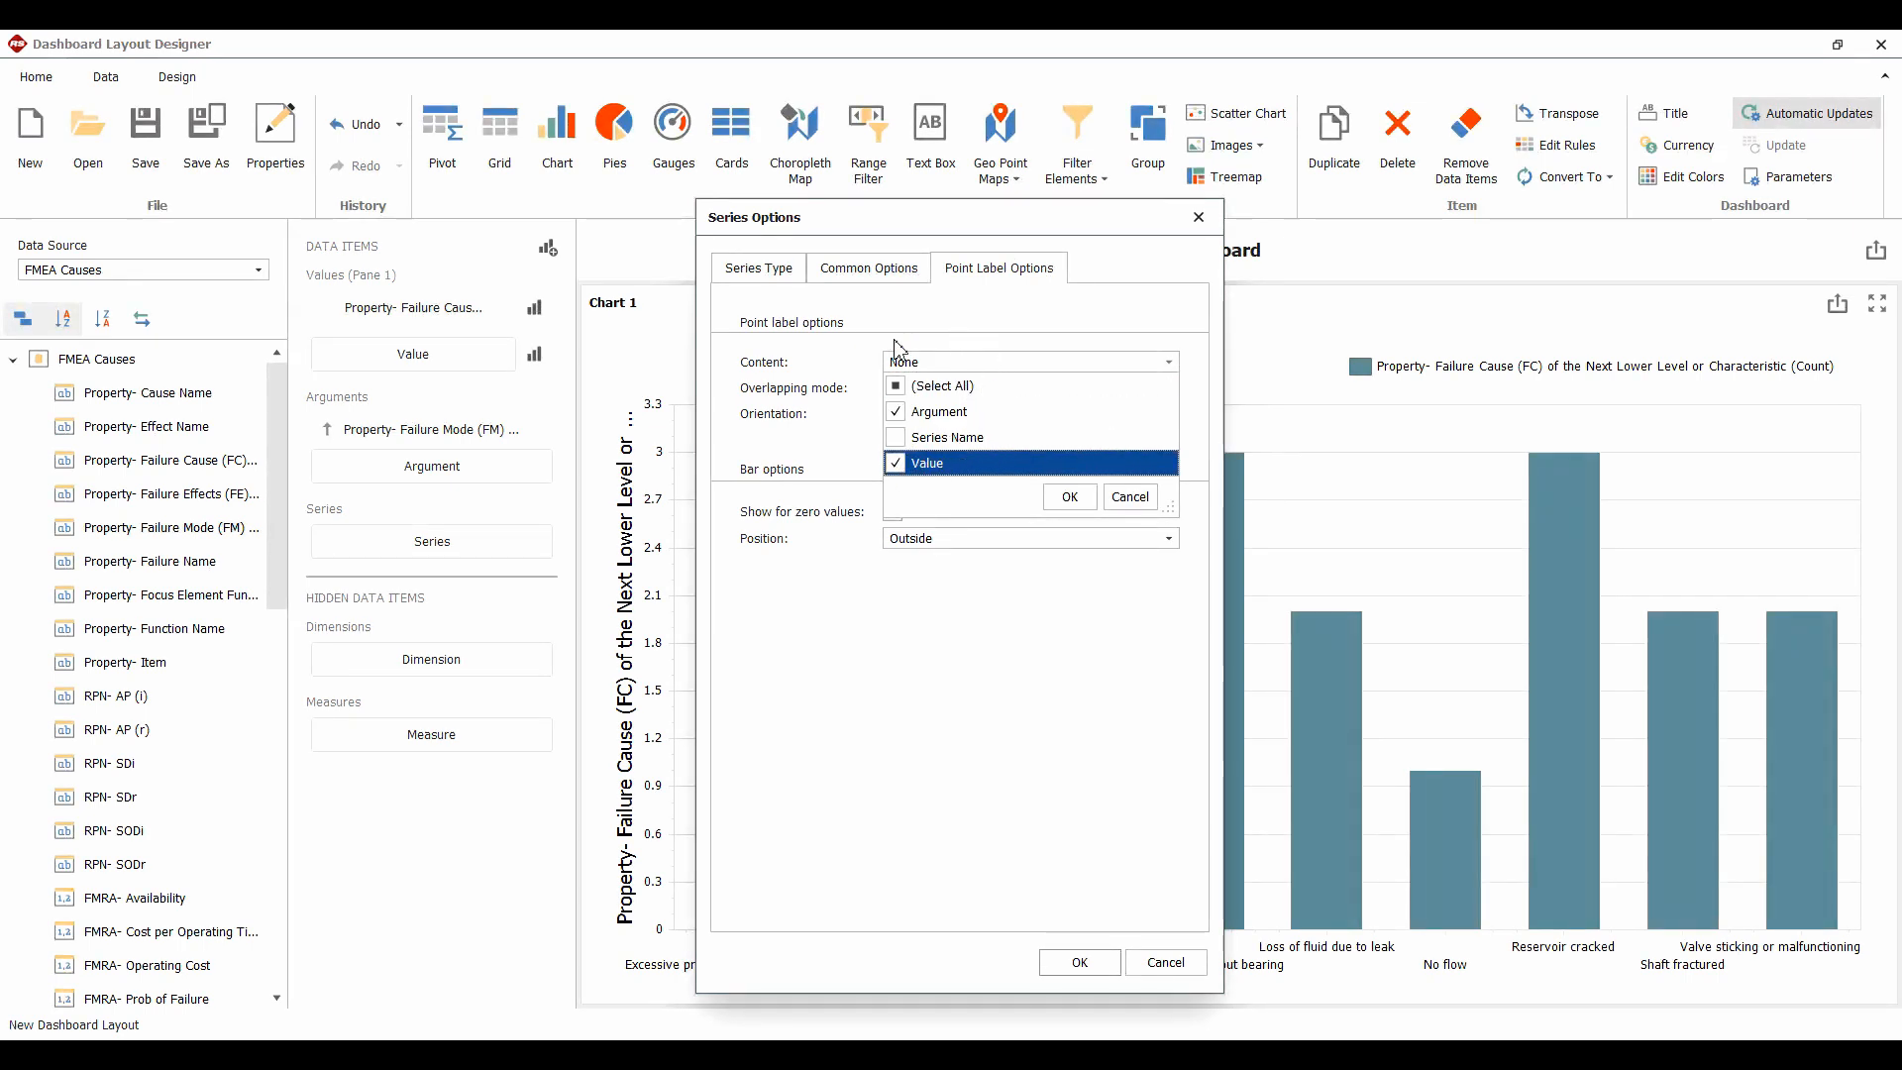
{"action": "left_click", "coordinate": [1072, 497]}
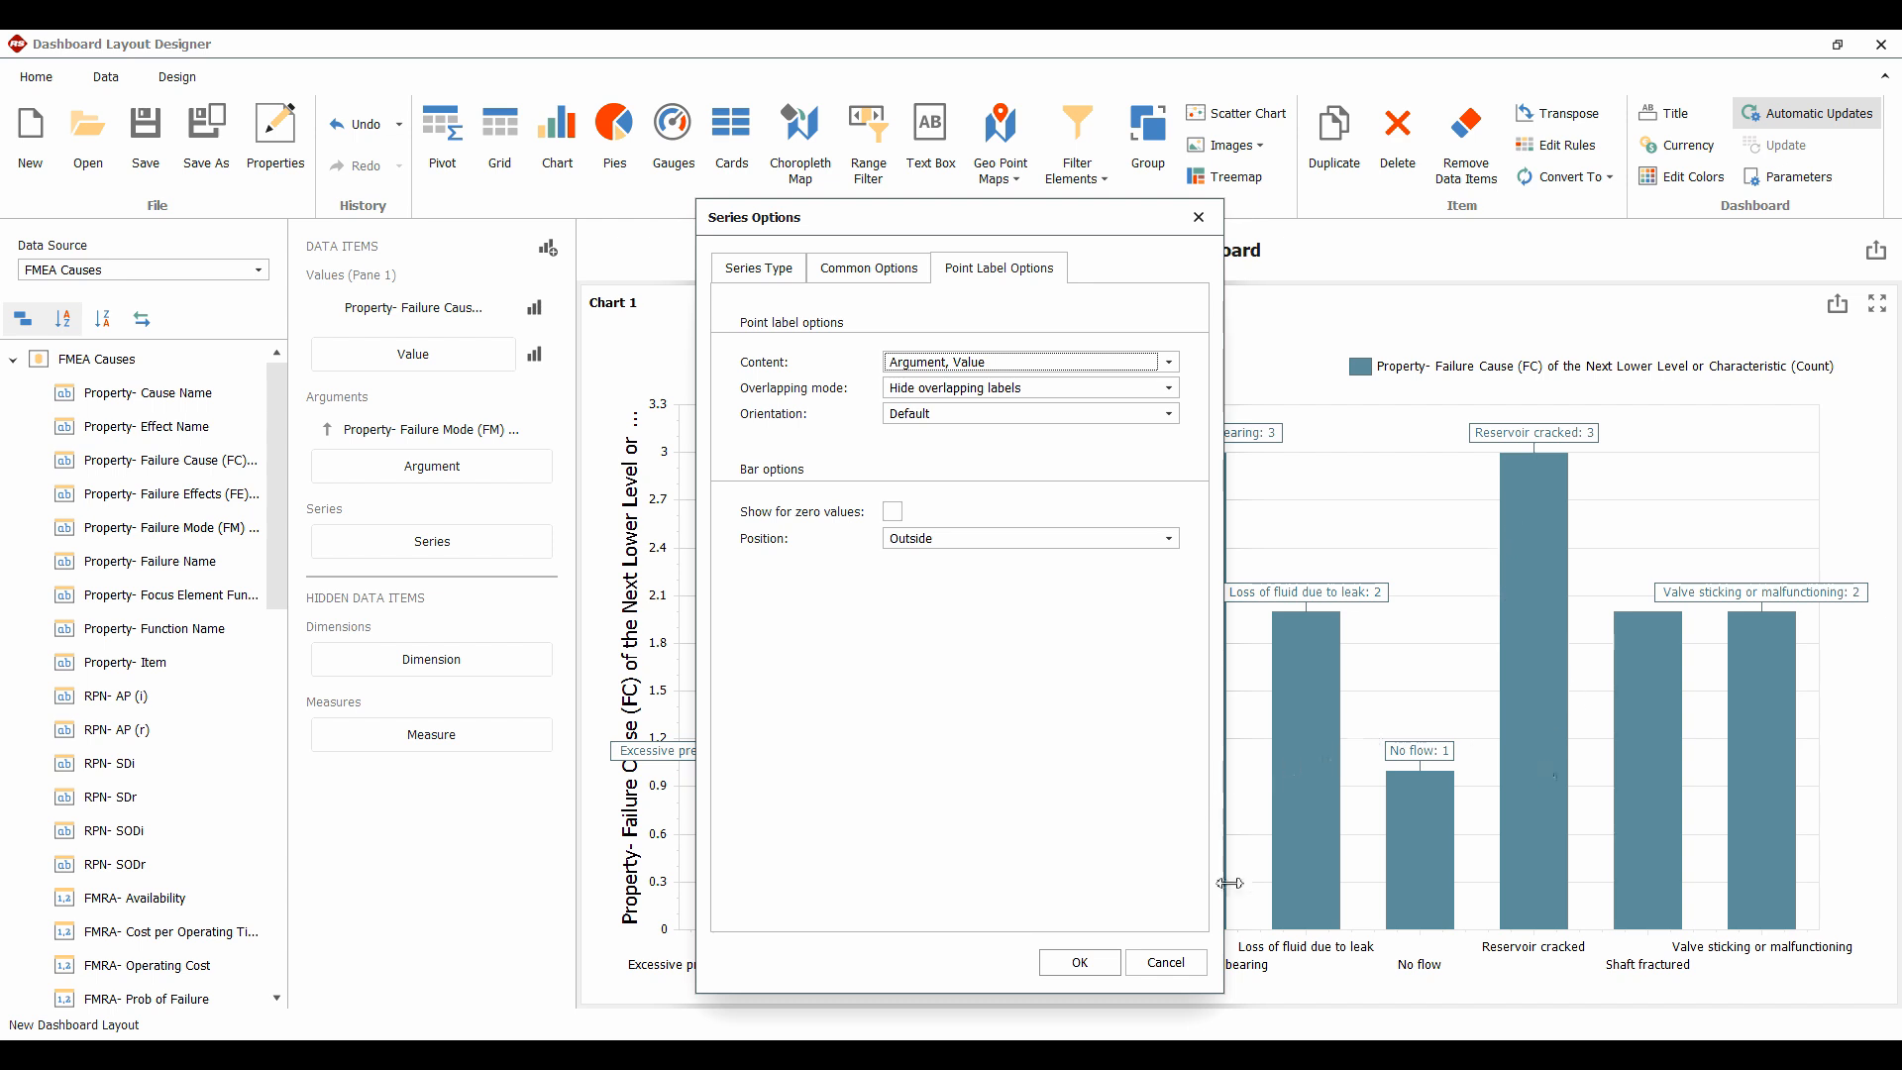
{"action": "left_click", "coordinate": [1080, 962]}
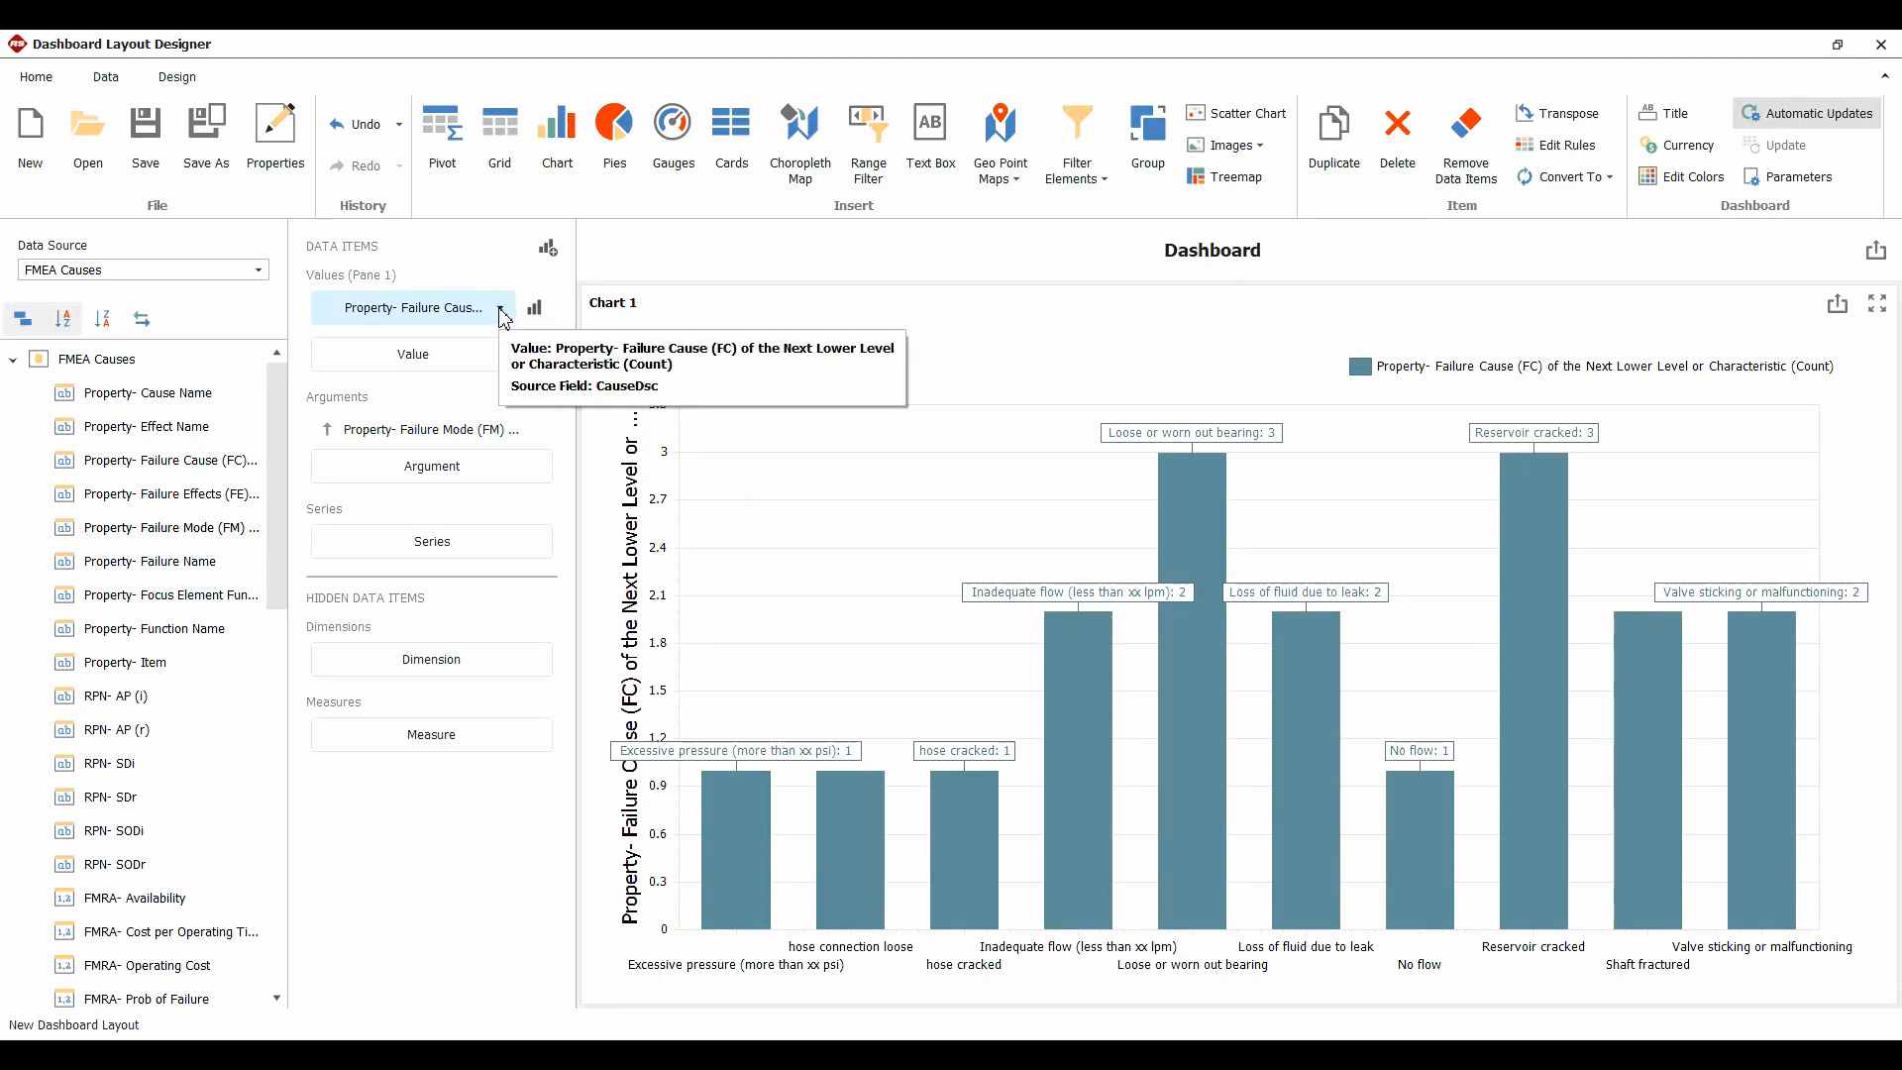
{"action": "mouse_move", "coordinate": [1184, 474]}
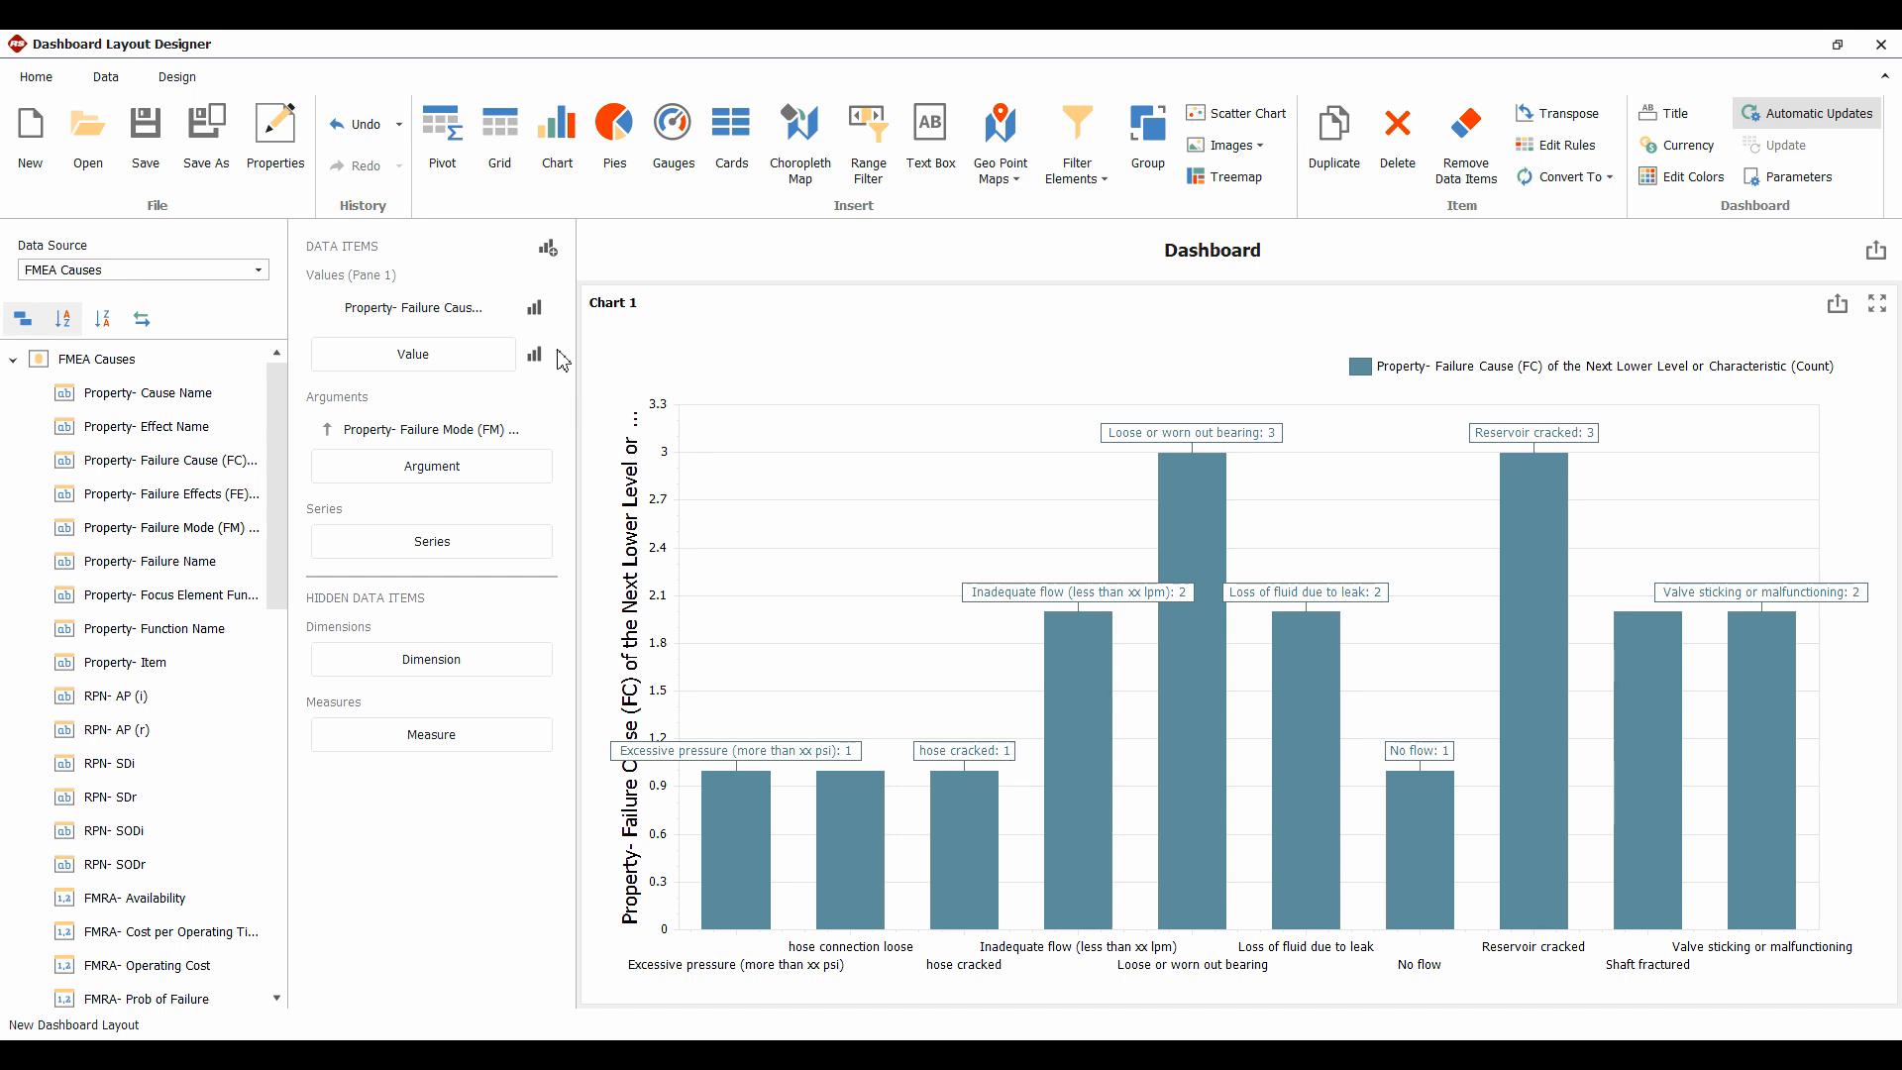
Add a Color Ranges > 3 Ranges format rule to the failure-cause count
{"action": "left_click", "coordinate": [501, 310]}
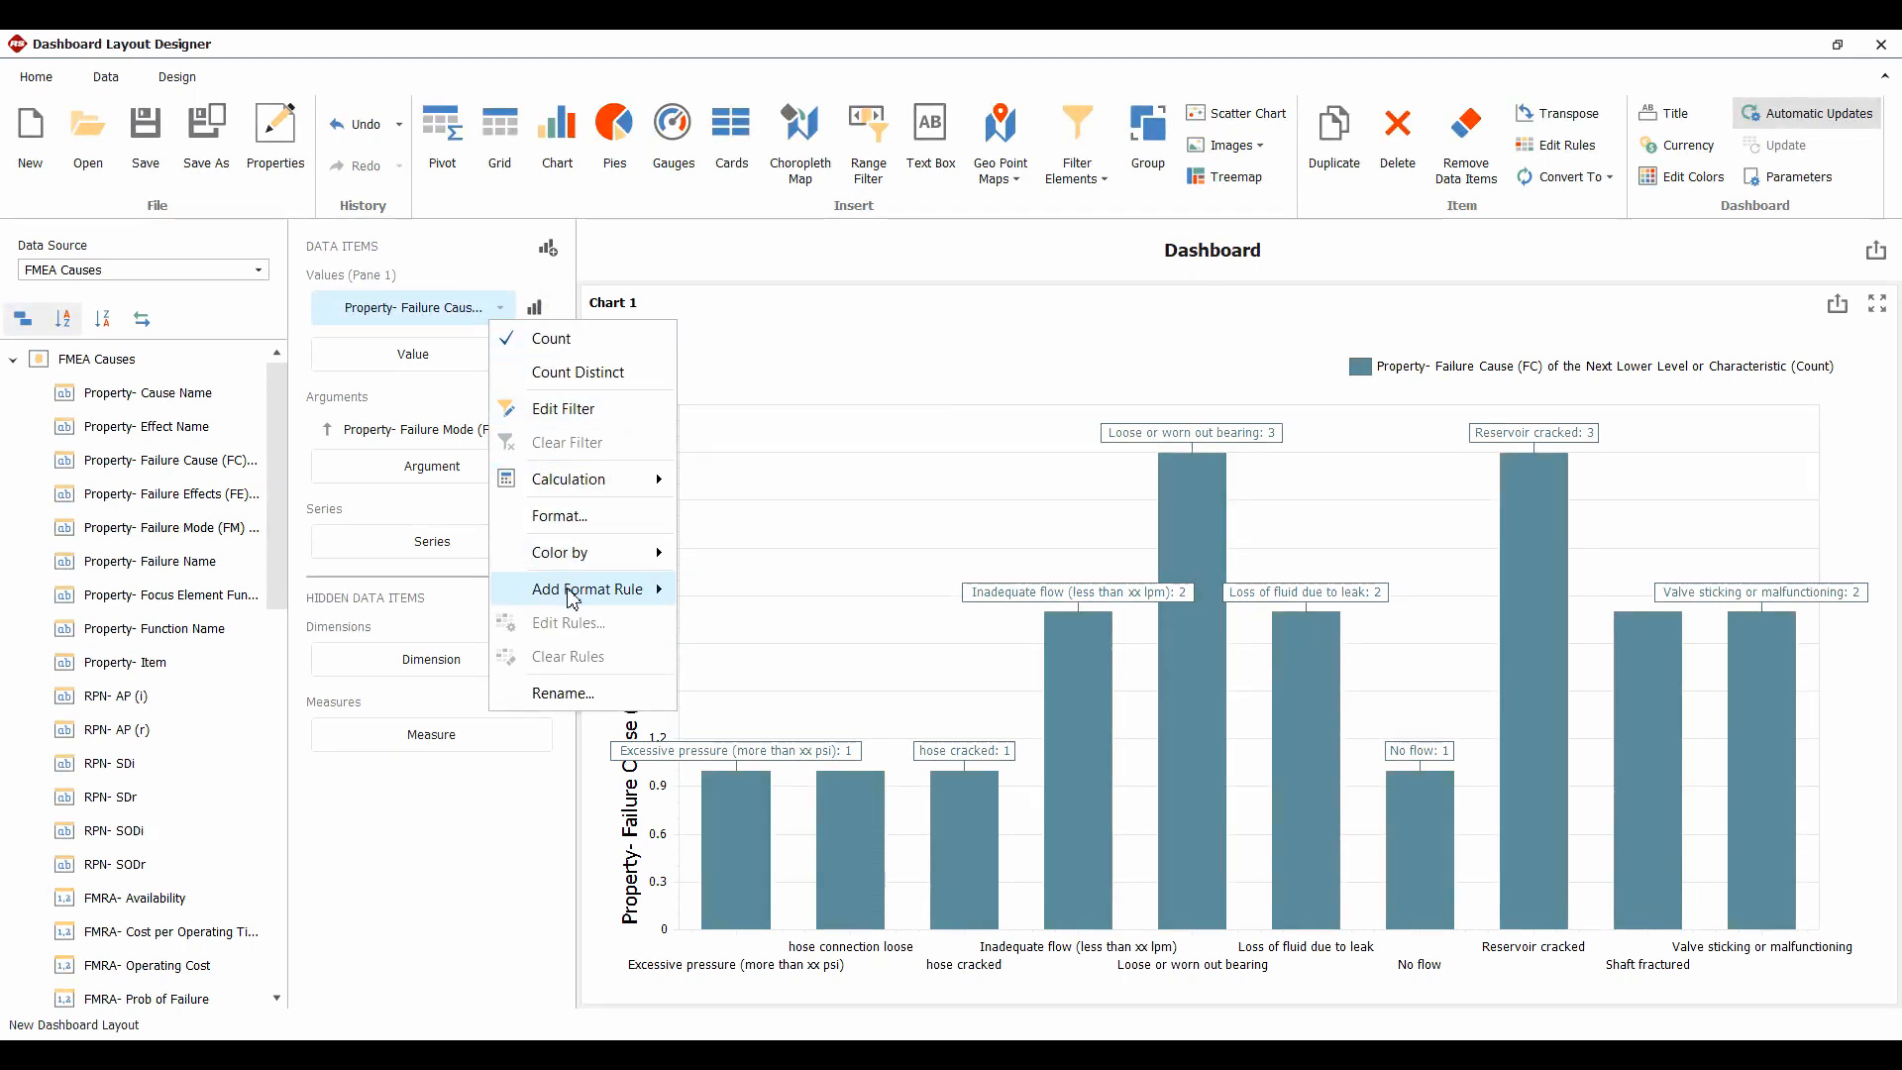
{"action": "mouse_move", "coordinate": [540, 589]}
{"action": "mouse_move", "coordinate": [715, 600]}
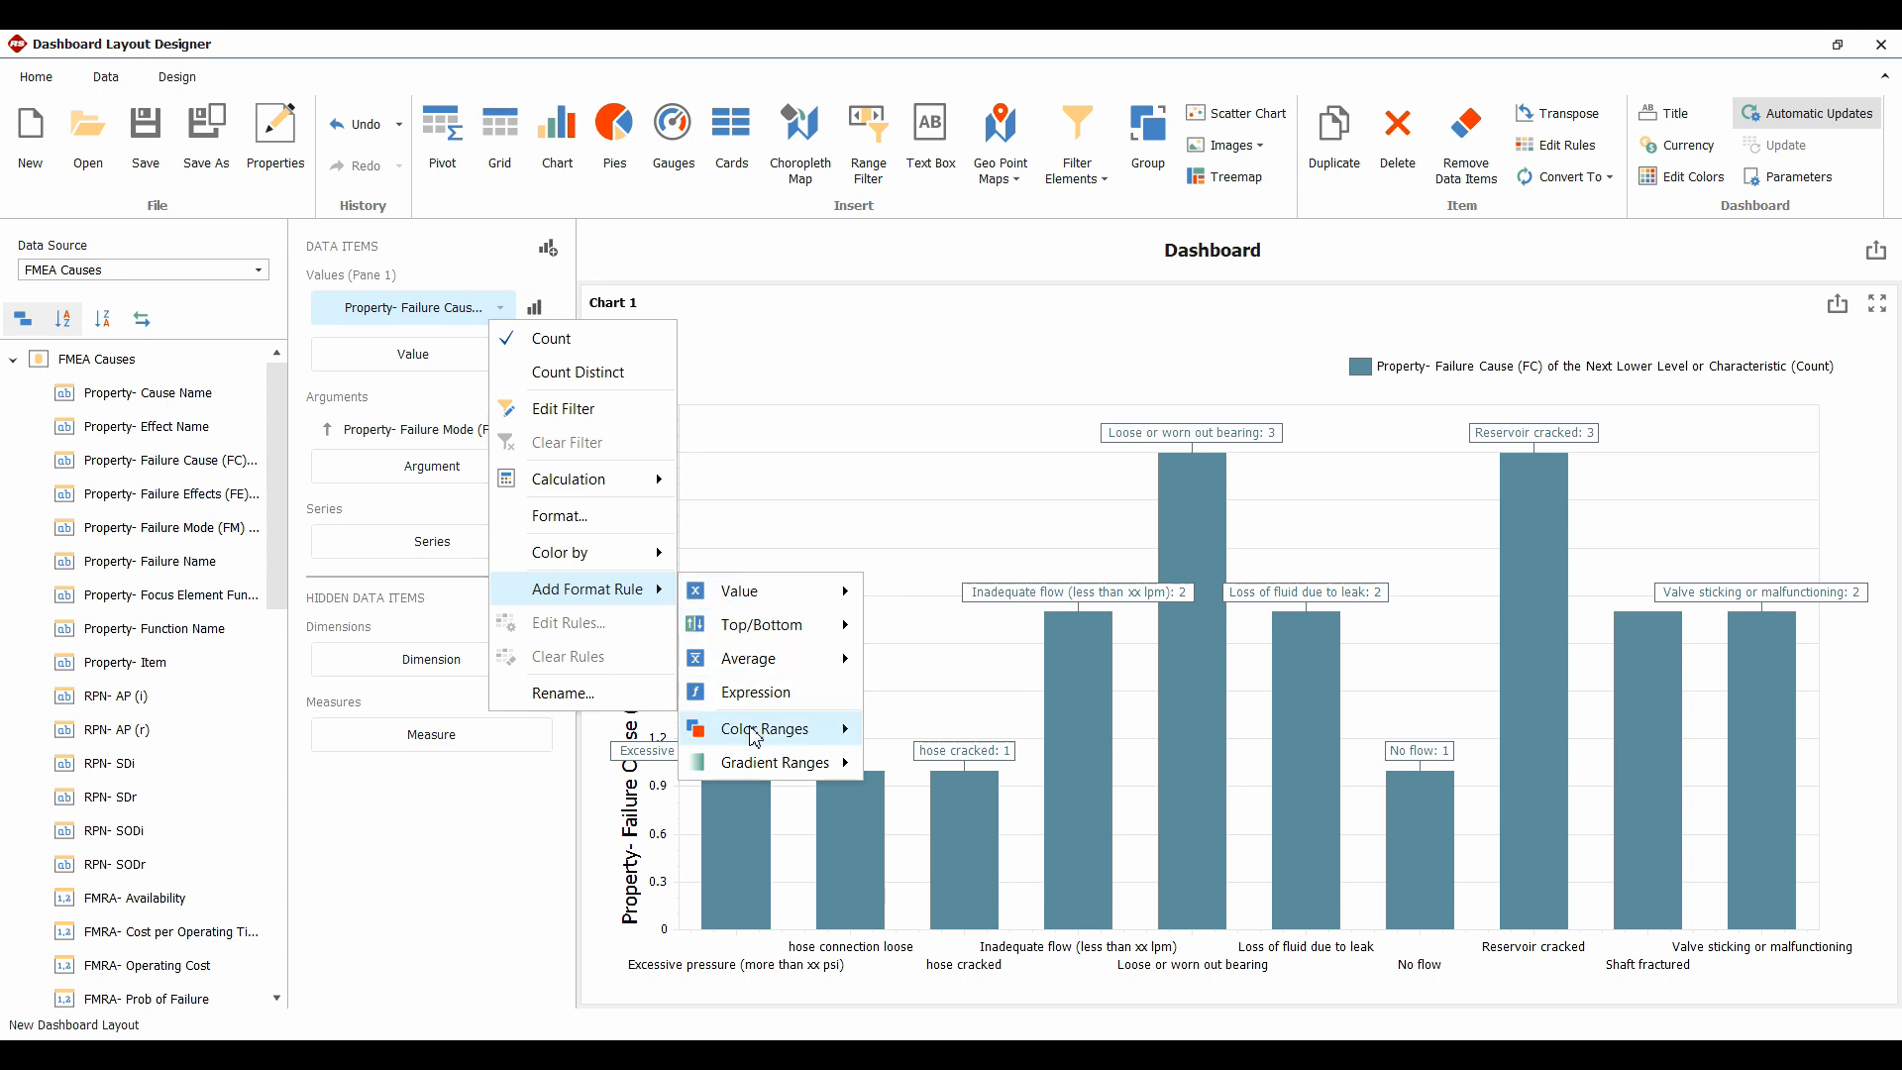
{"action": "mouse_move", "coordinate": [756, 738]}
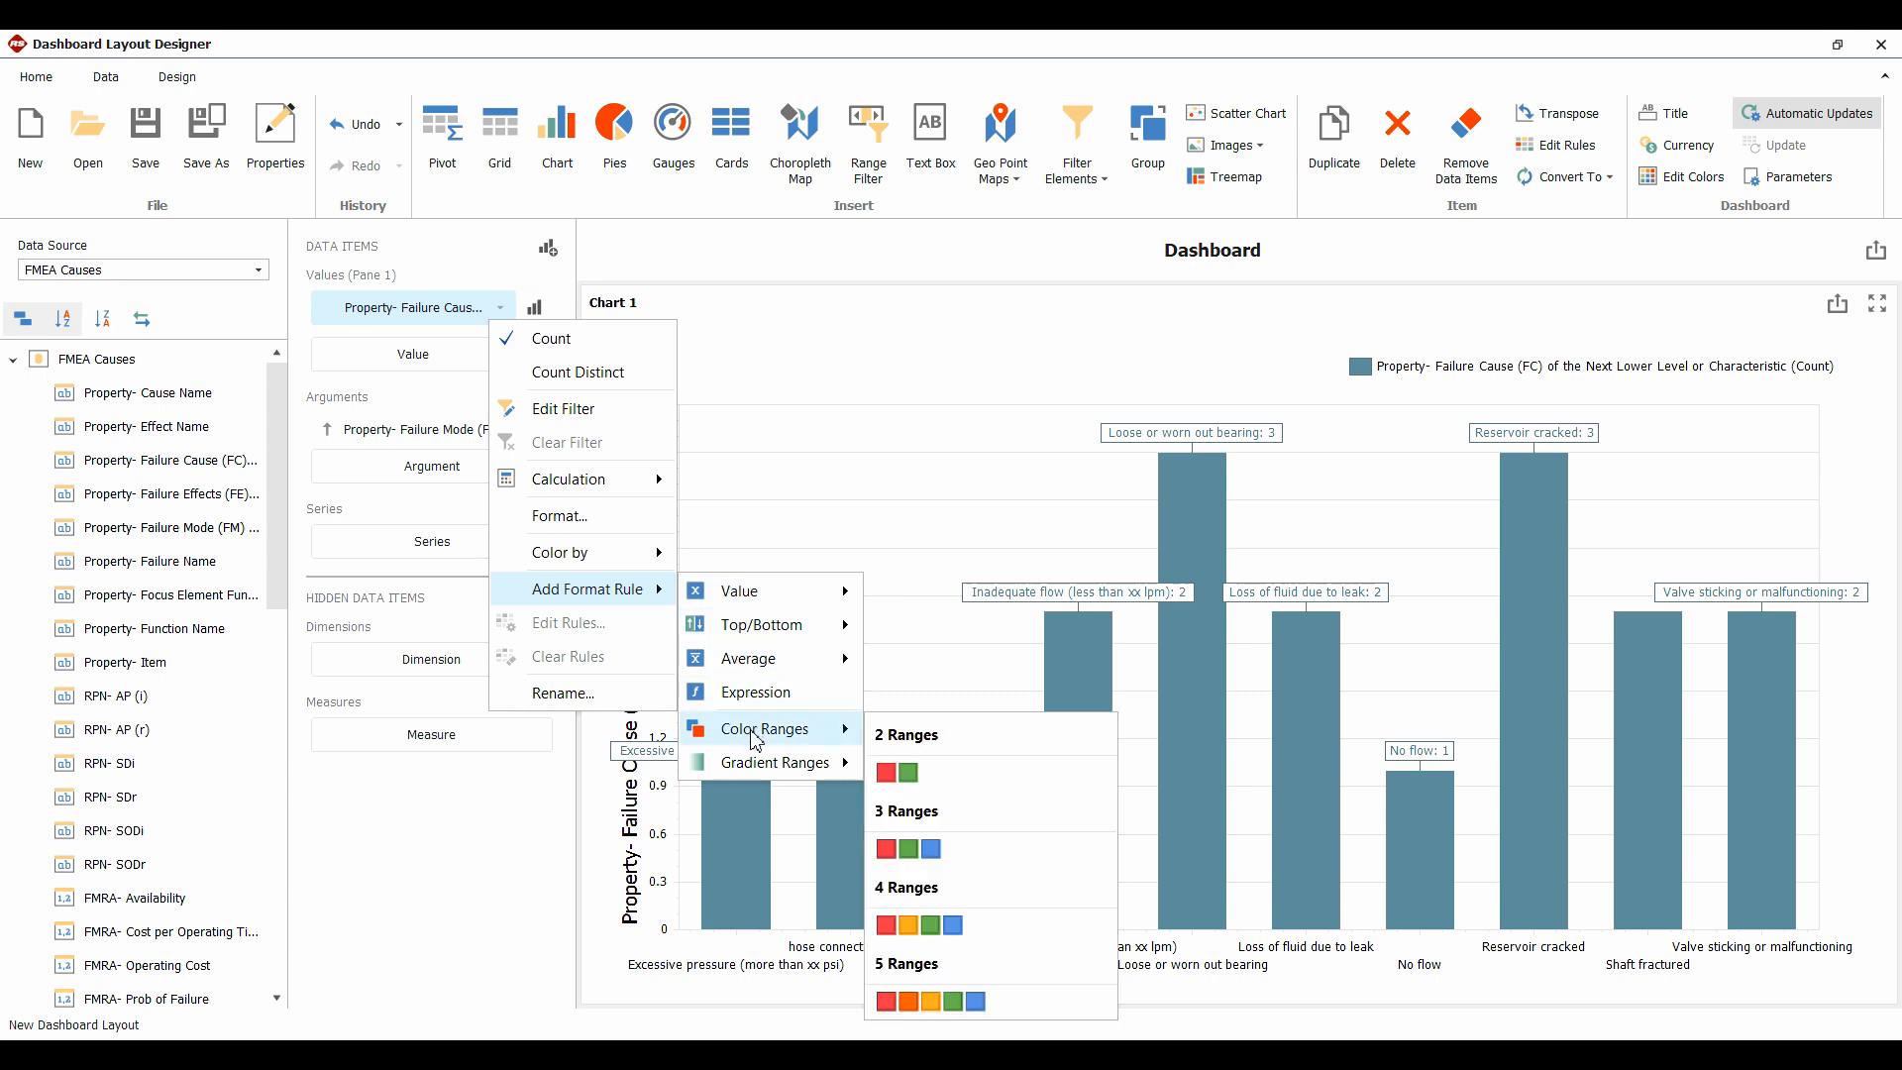
{"action": "left_click", "coordinate": [918, 858]}
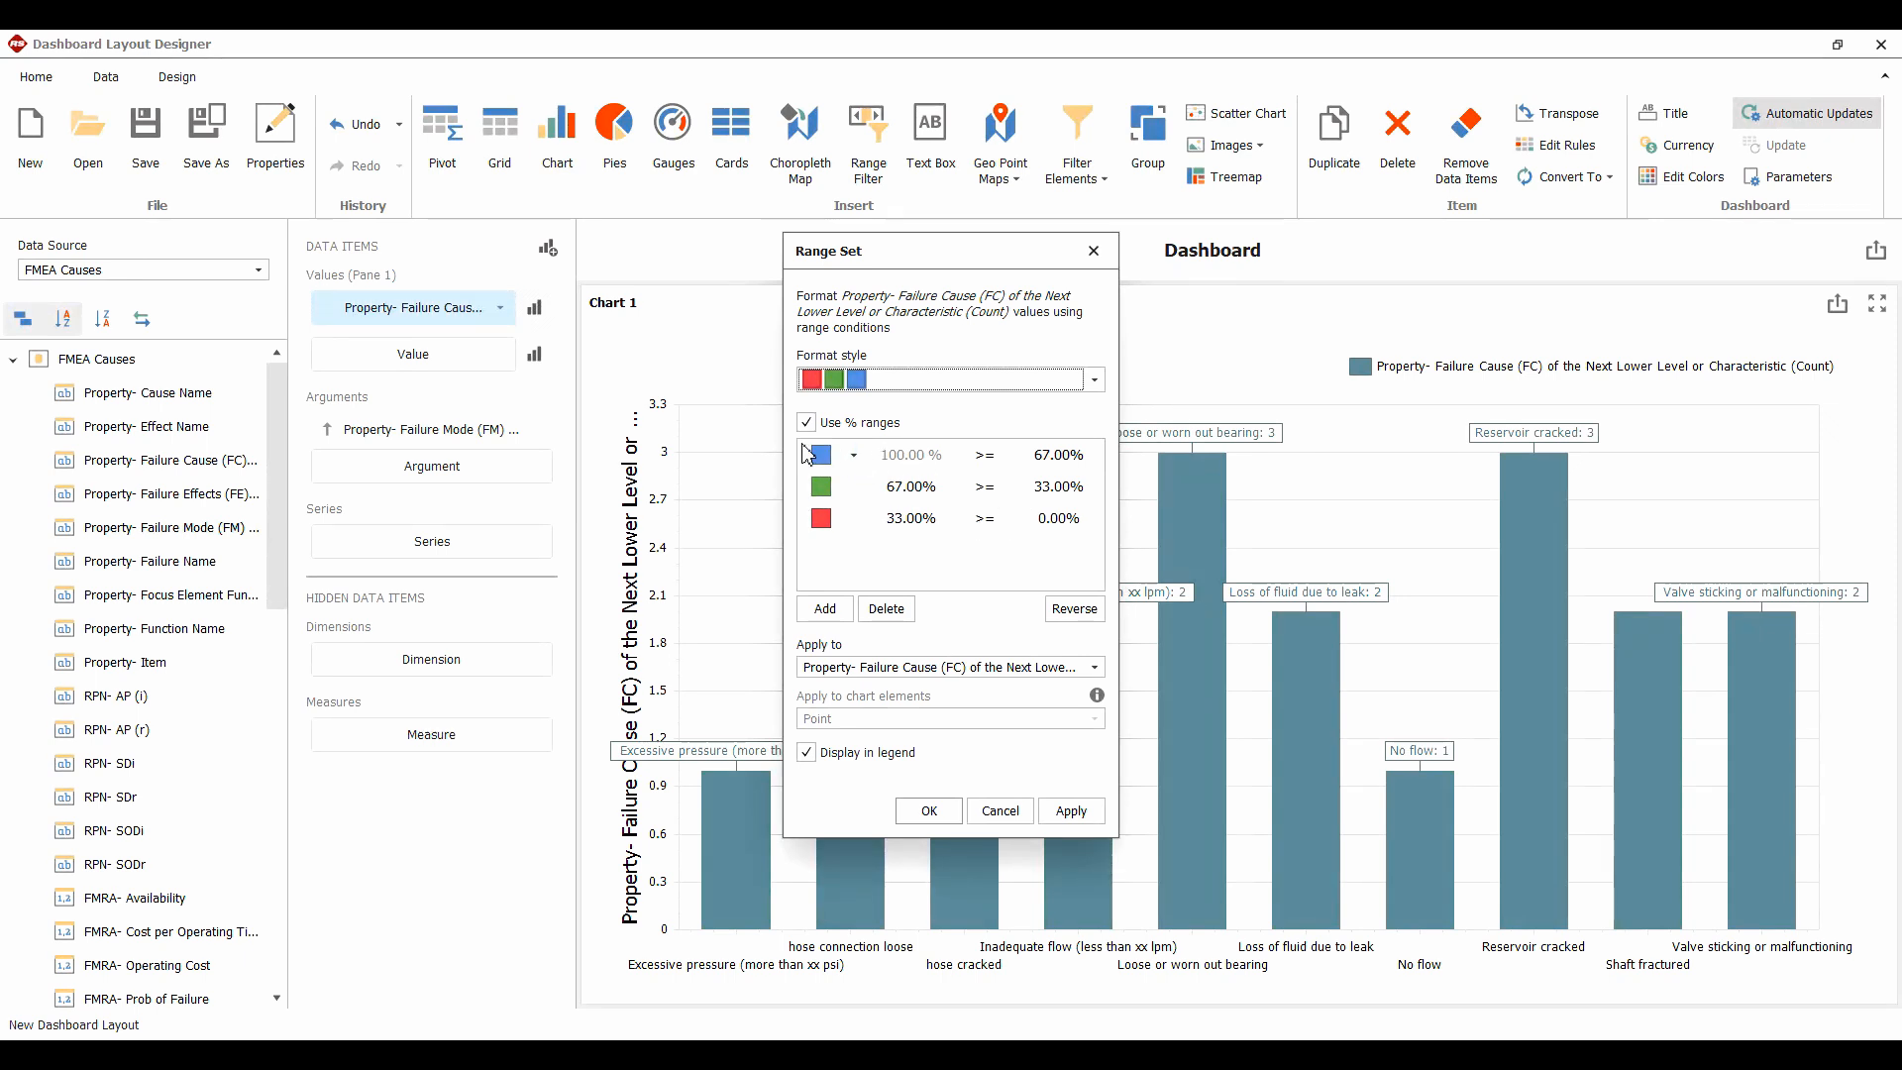
Switch off % ranges and set the bounds to '> 1' and '> 2', then apply
{"action": "left_click", "coordinate": [807, 423]}
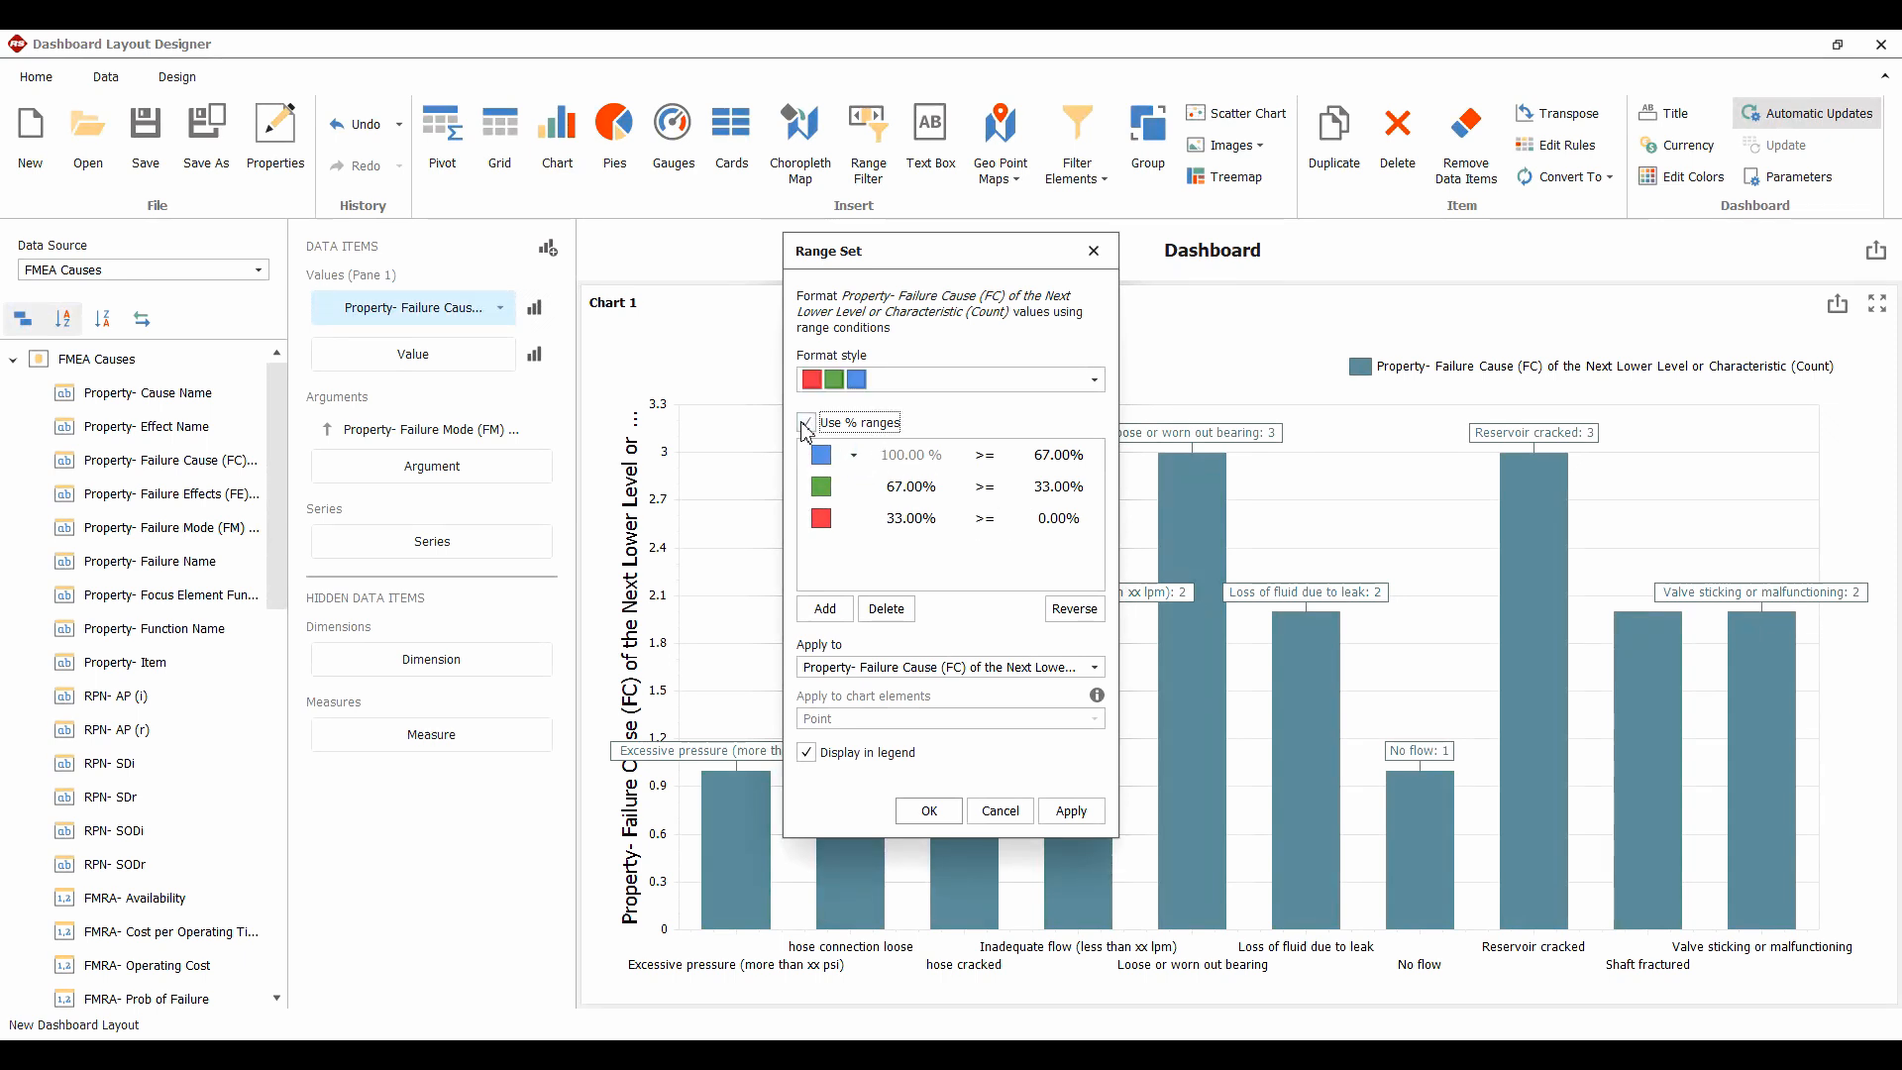
{"action": "left_click", "coordinate": [934, 519]}
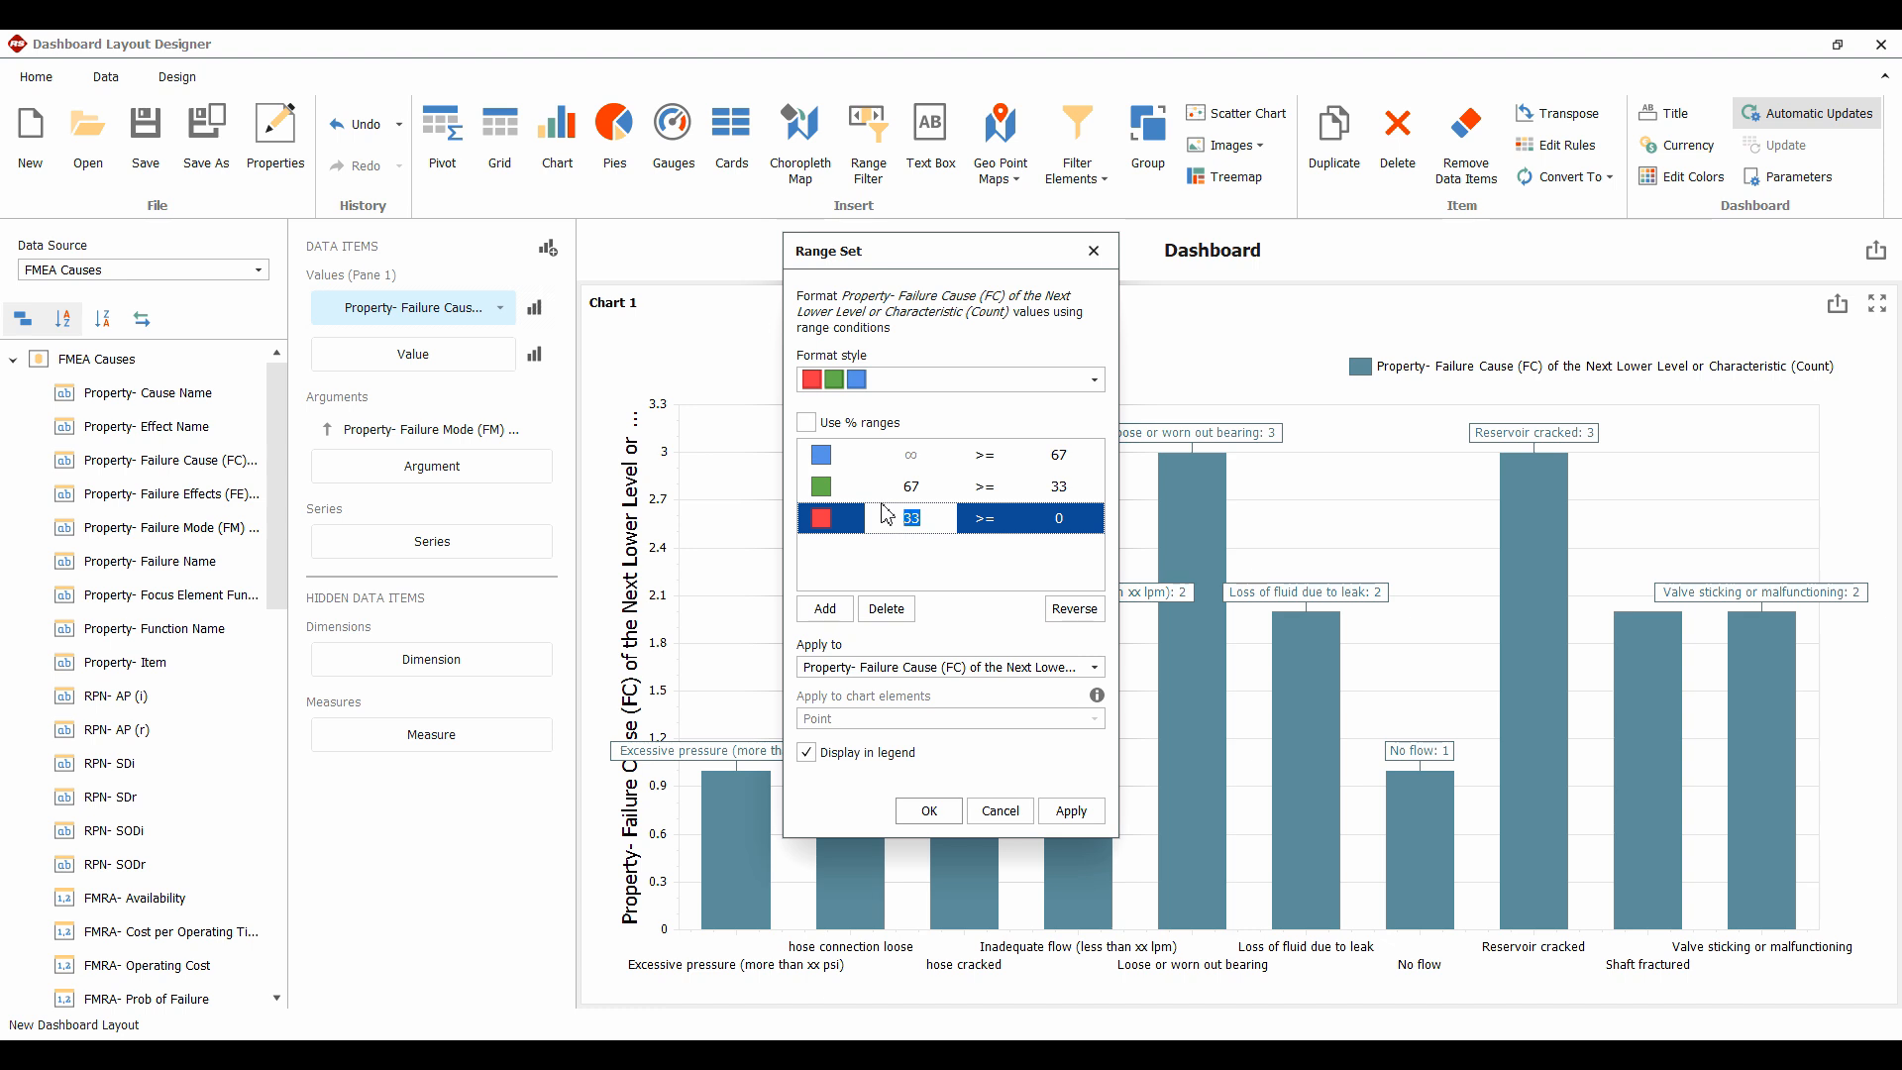
{"action": "type", "text": "1"}
{"action": "left_click", "coordinate": [886, 486]}
{"action": "type", "text": "2"}
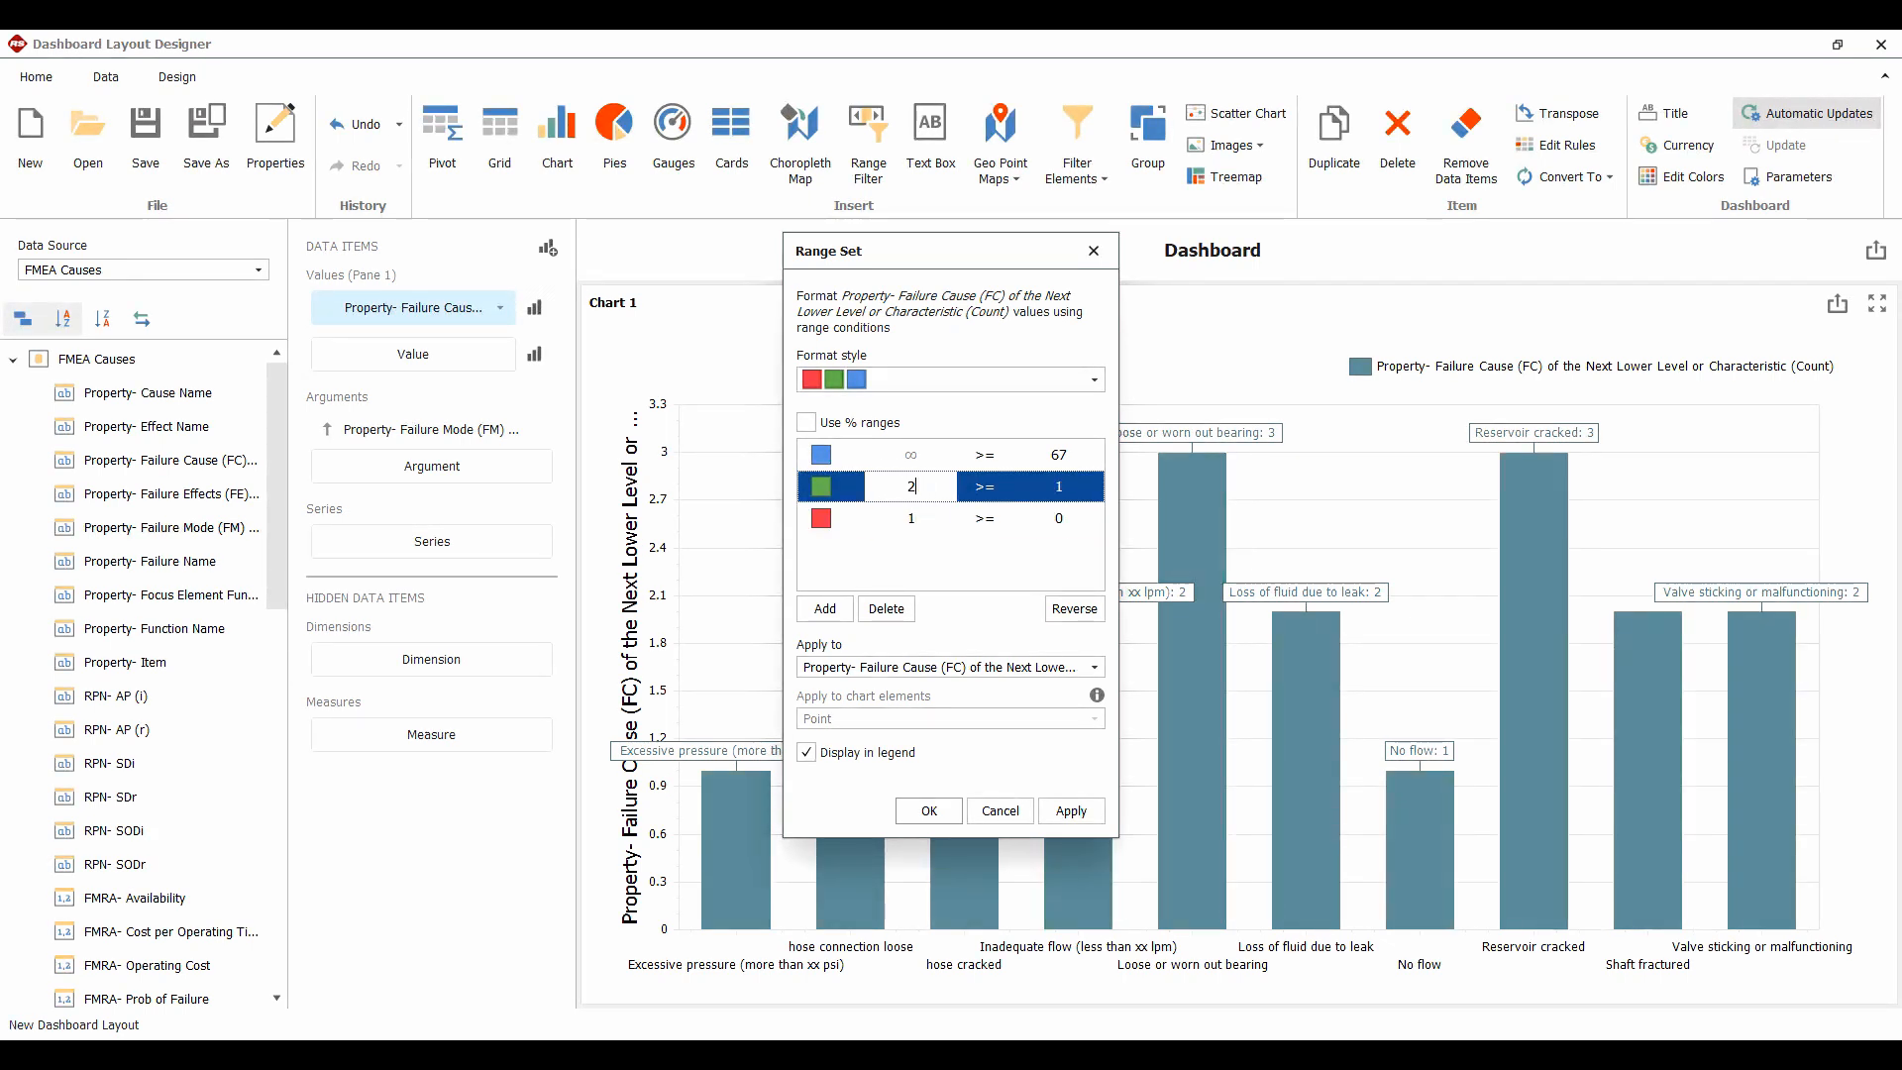
{"action": "left_click", "coordinate": [991, 486]}
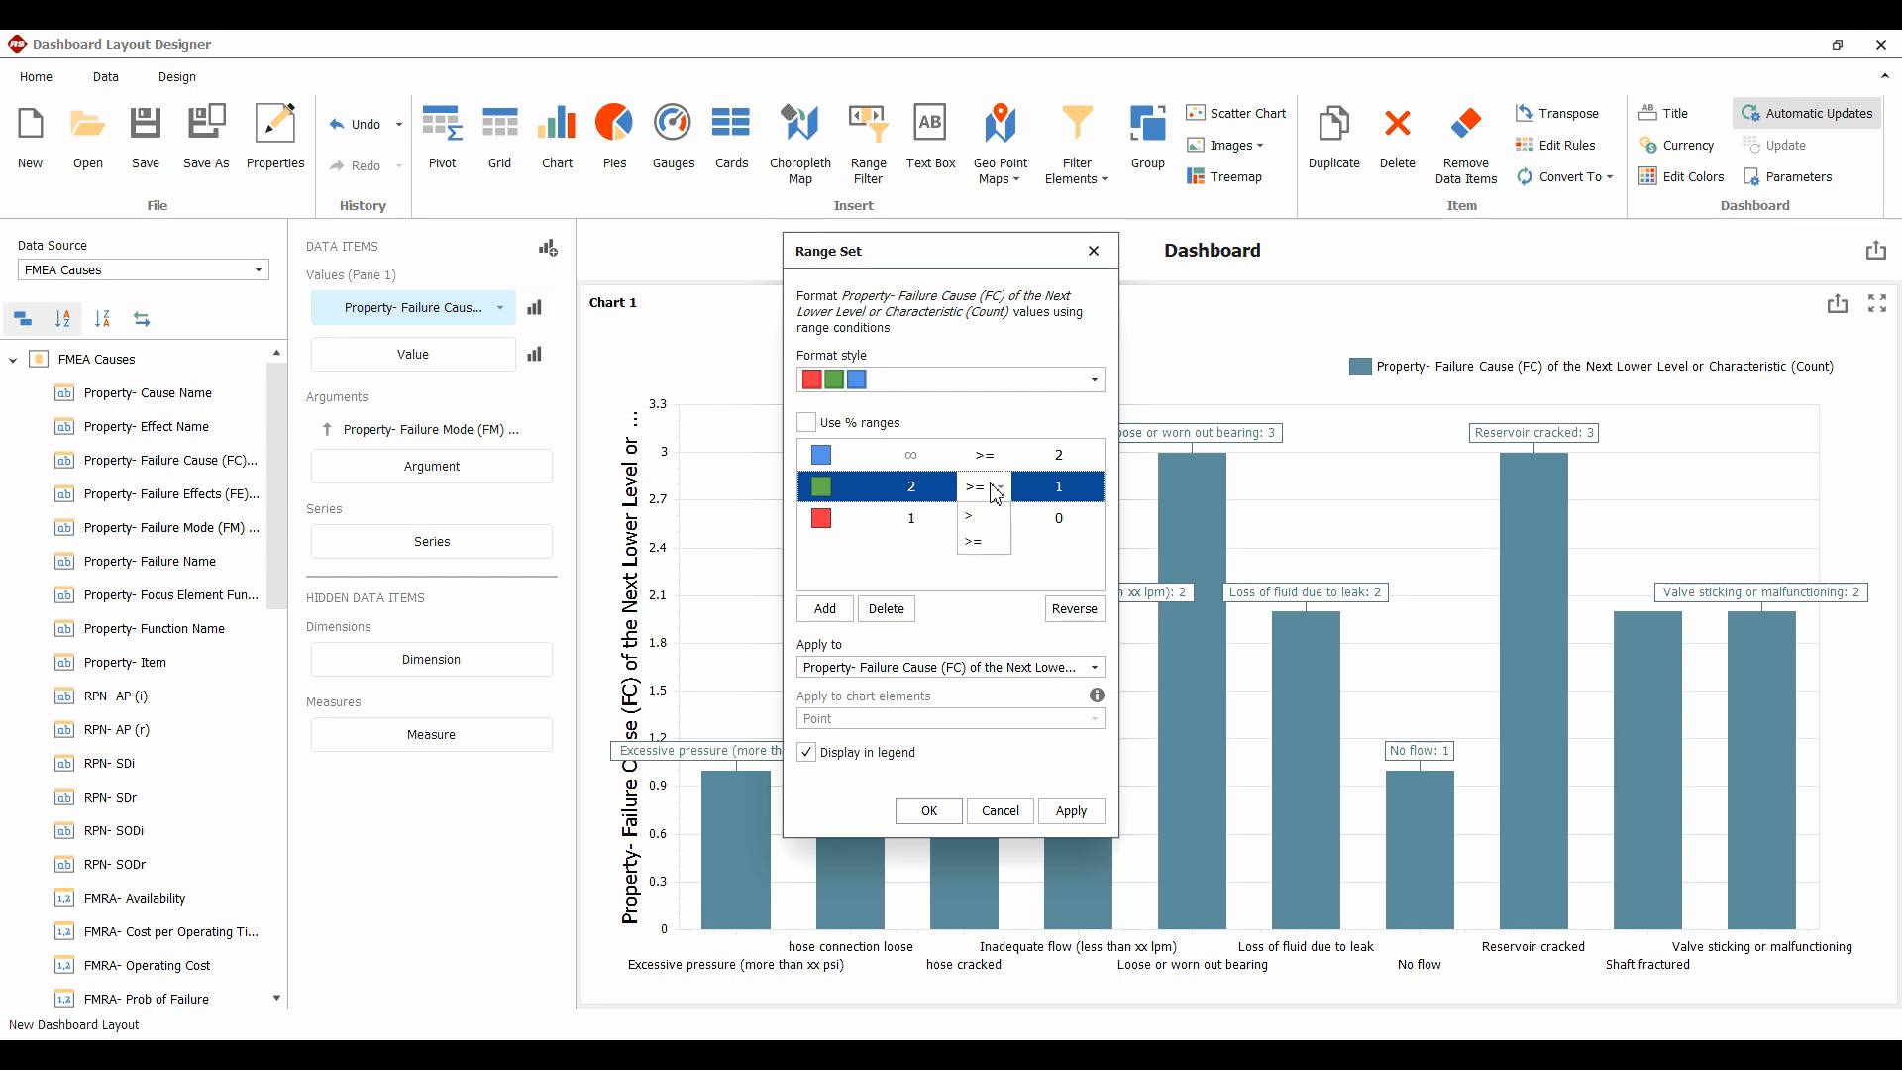
{"action": "left_click", "coordinate": [976, 517]}
{"action": "left_click", "coordinate": [994, 455]}
{"action": "left_click", "coordinate": [993, 454]}
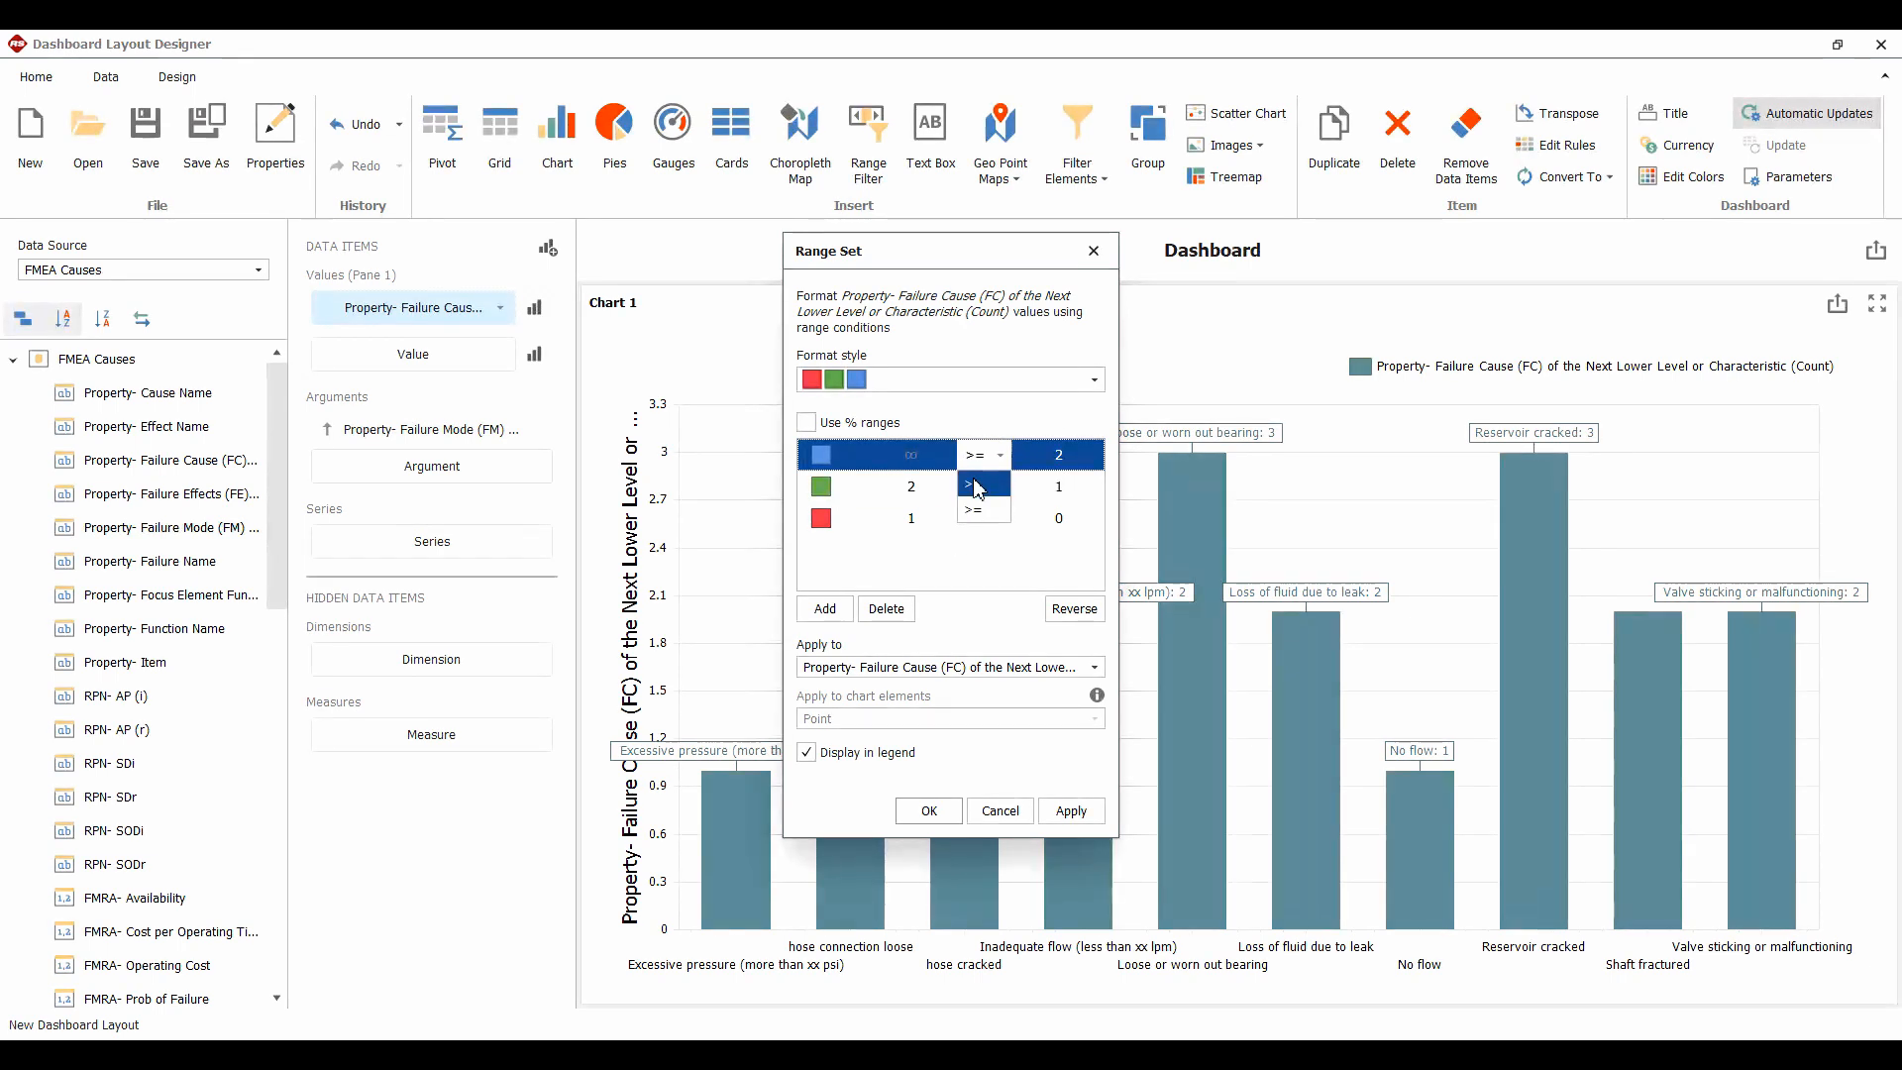
{"action": "left_click", "coordinate": [979, 488]}
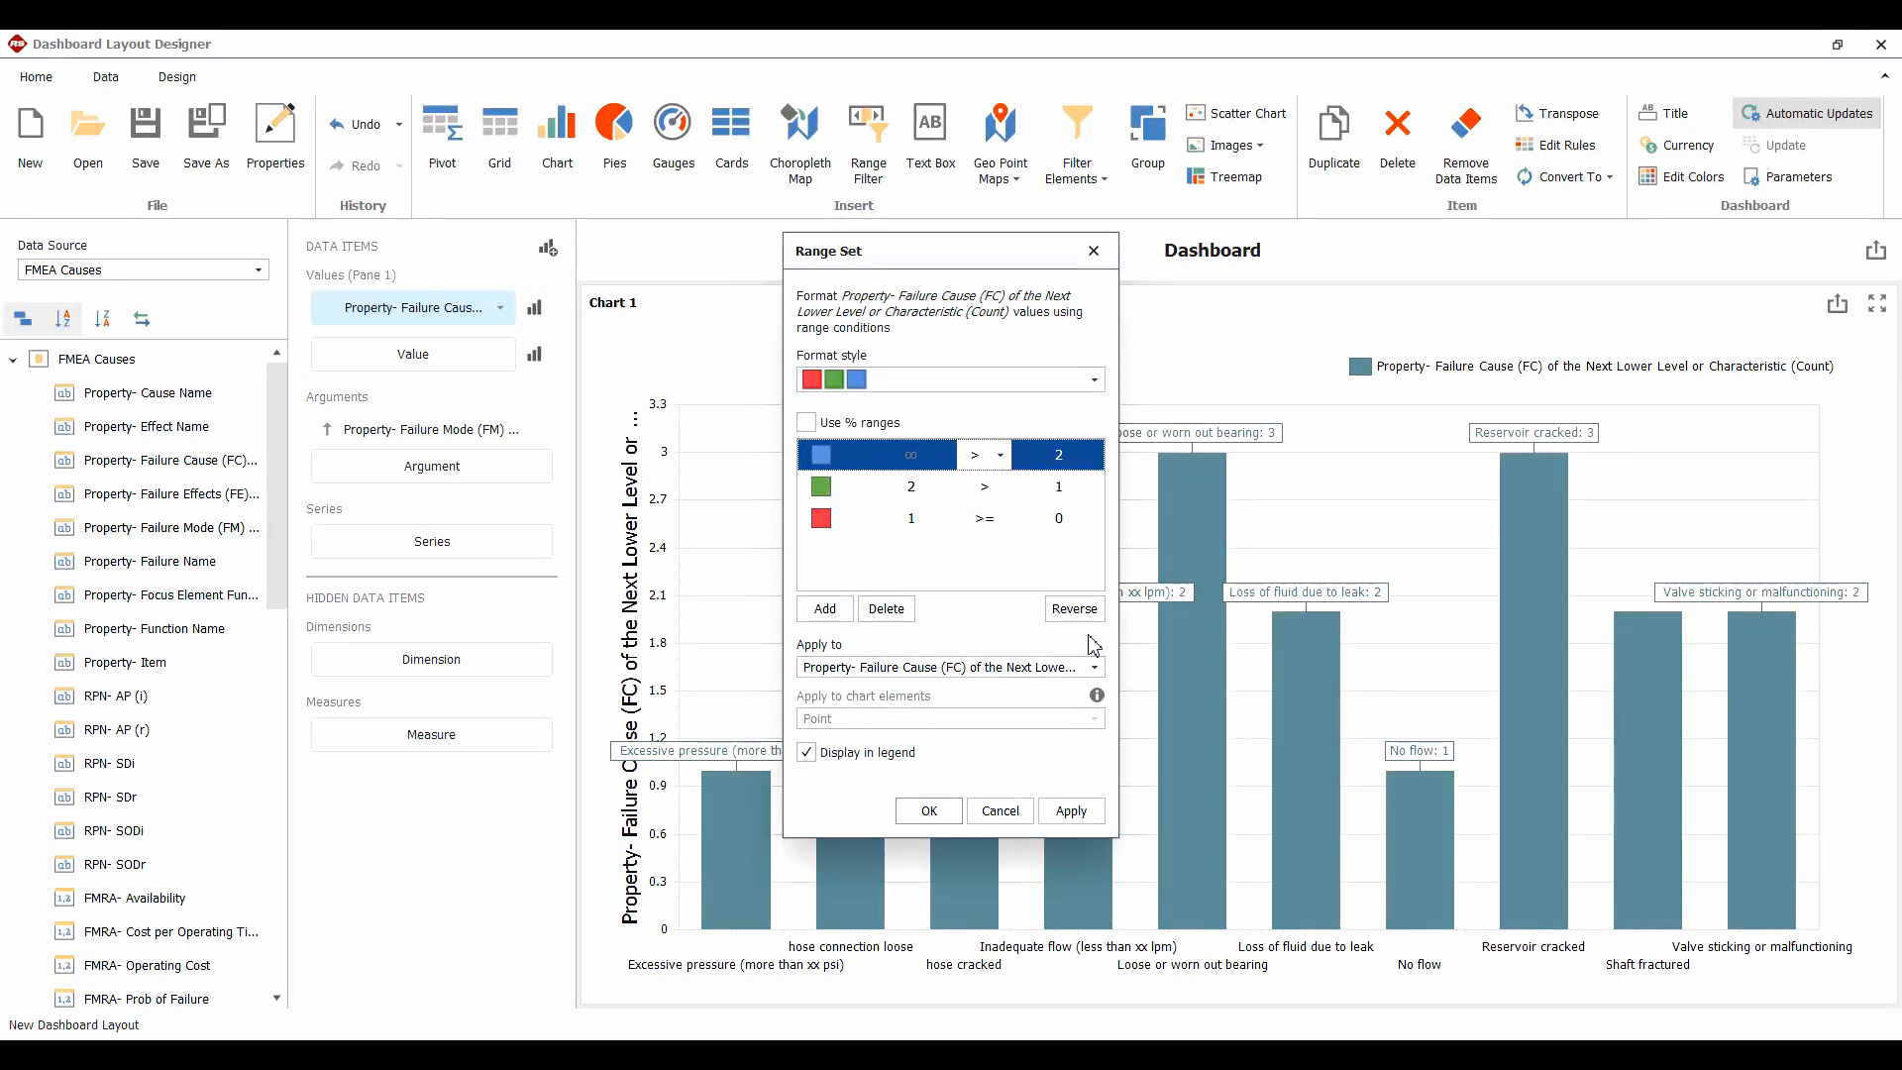
{"action": "left_click", "coordinate": [1074, 813]}
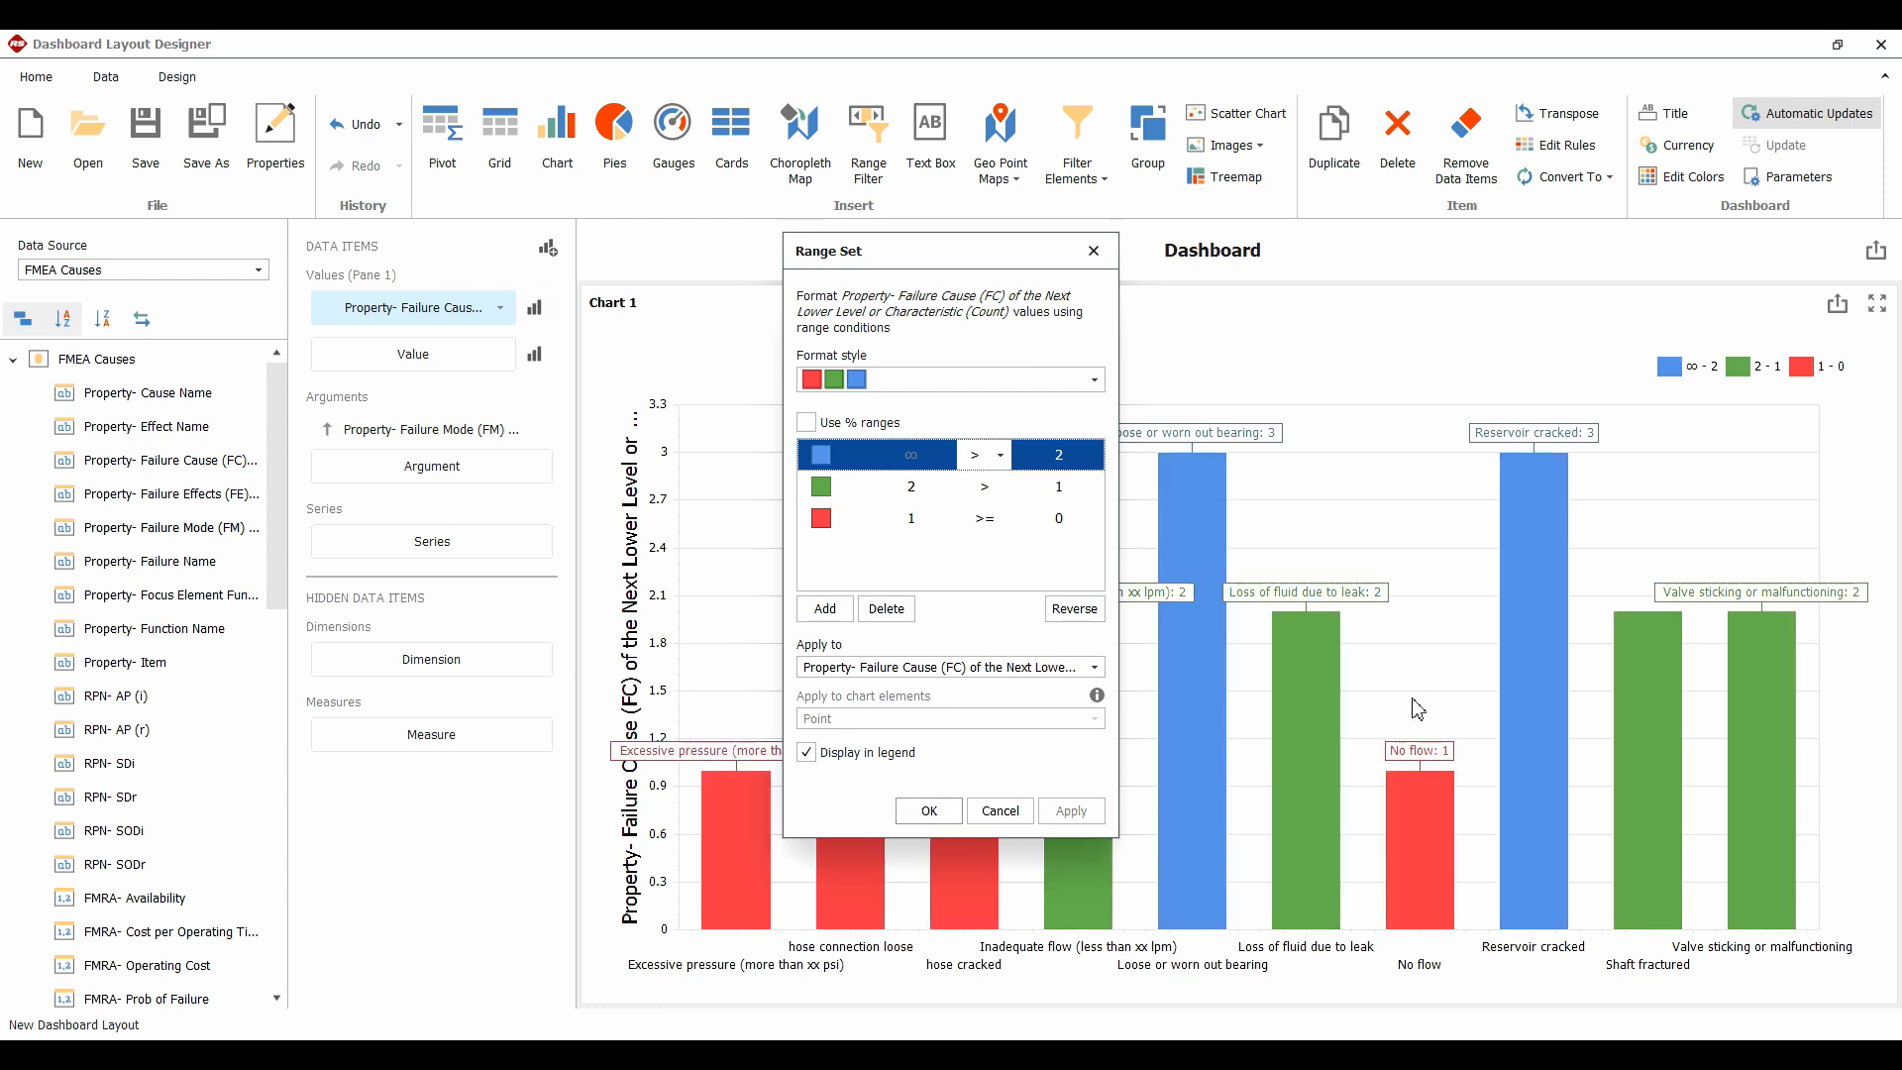
Colour the top range red, middle orange and lowest green, then apply and close
{"action": "left_click", "coordinate": [822, 456]}
{"action": "left_click", "coordinate": [824, 539]}
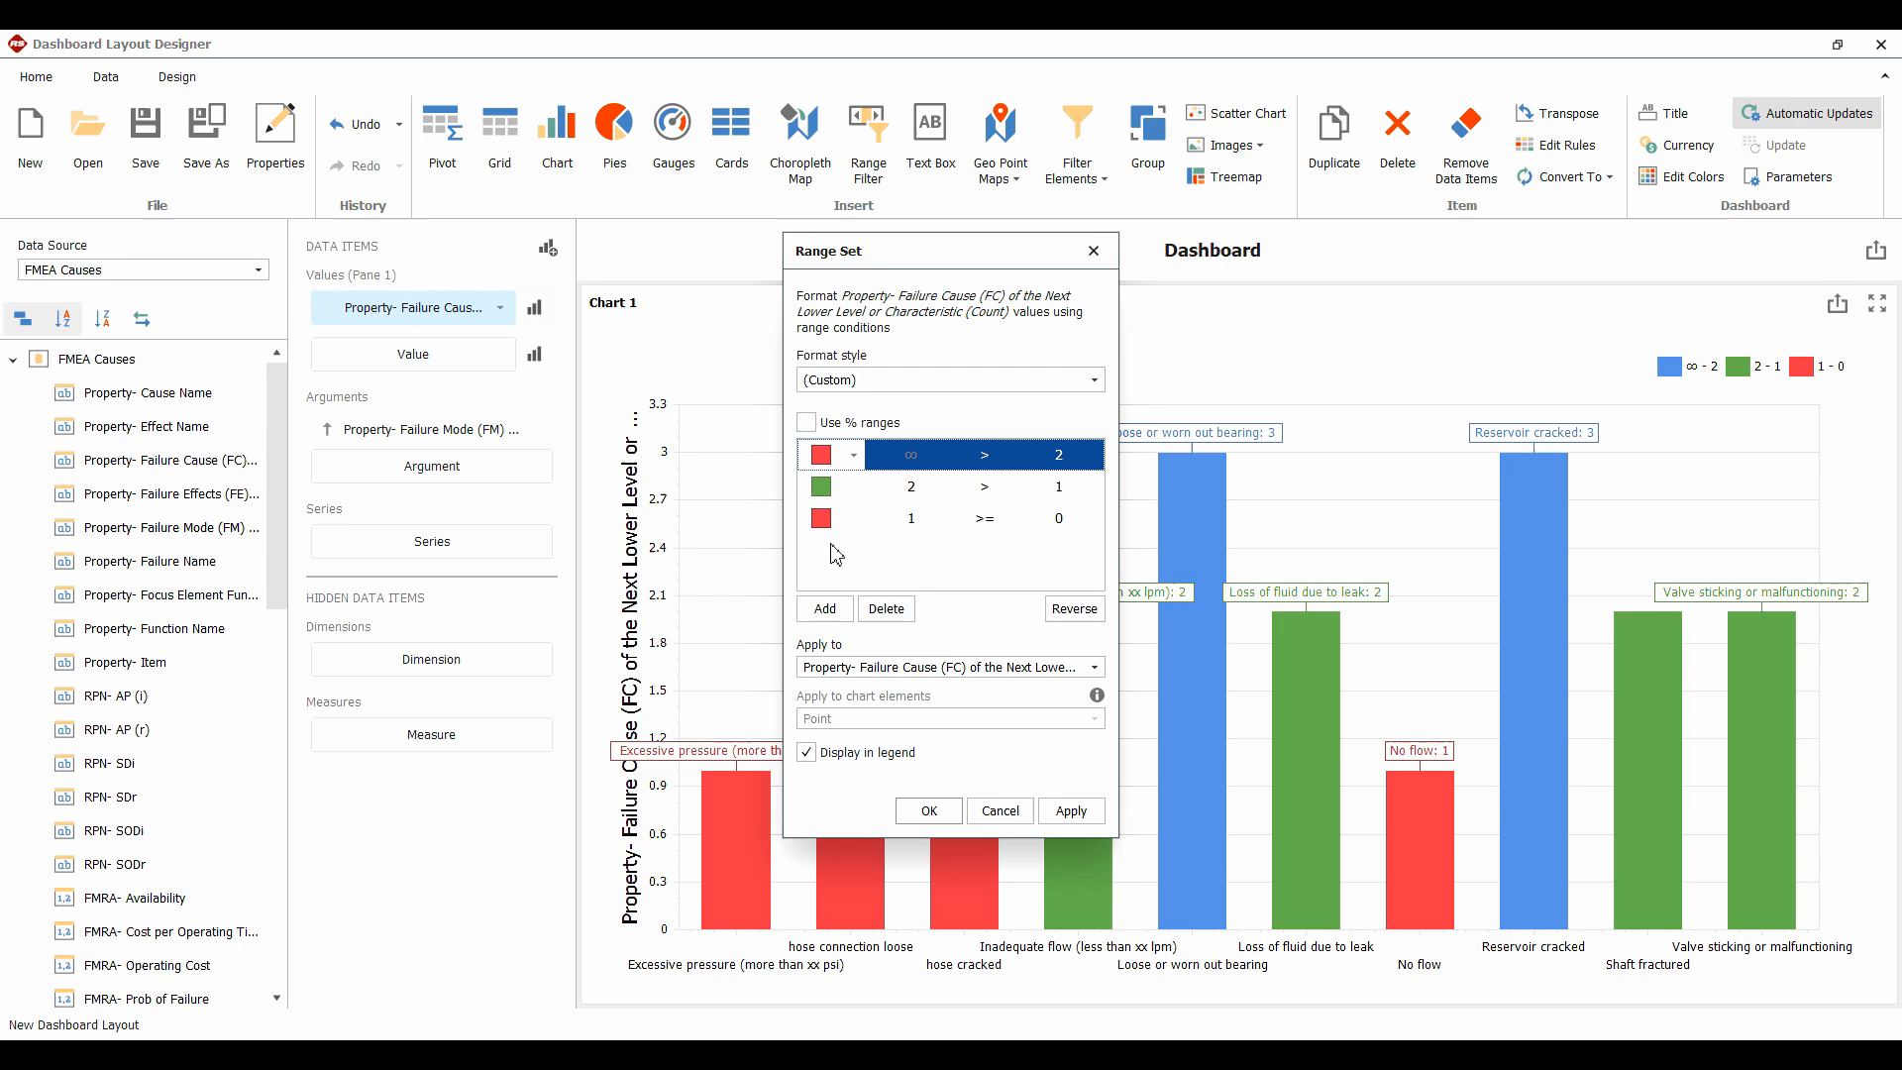
{"action": "left_click", "coordinate": [829, 487]}
{"action": "left_click", "coordinate": [858, 570]}
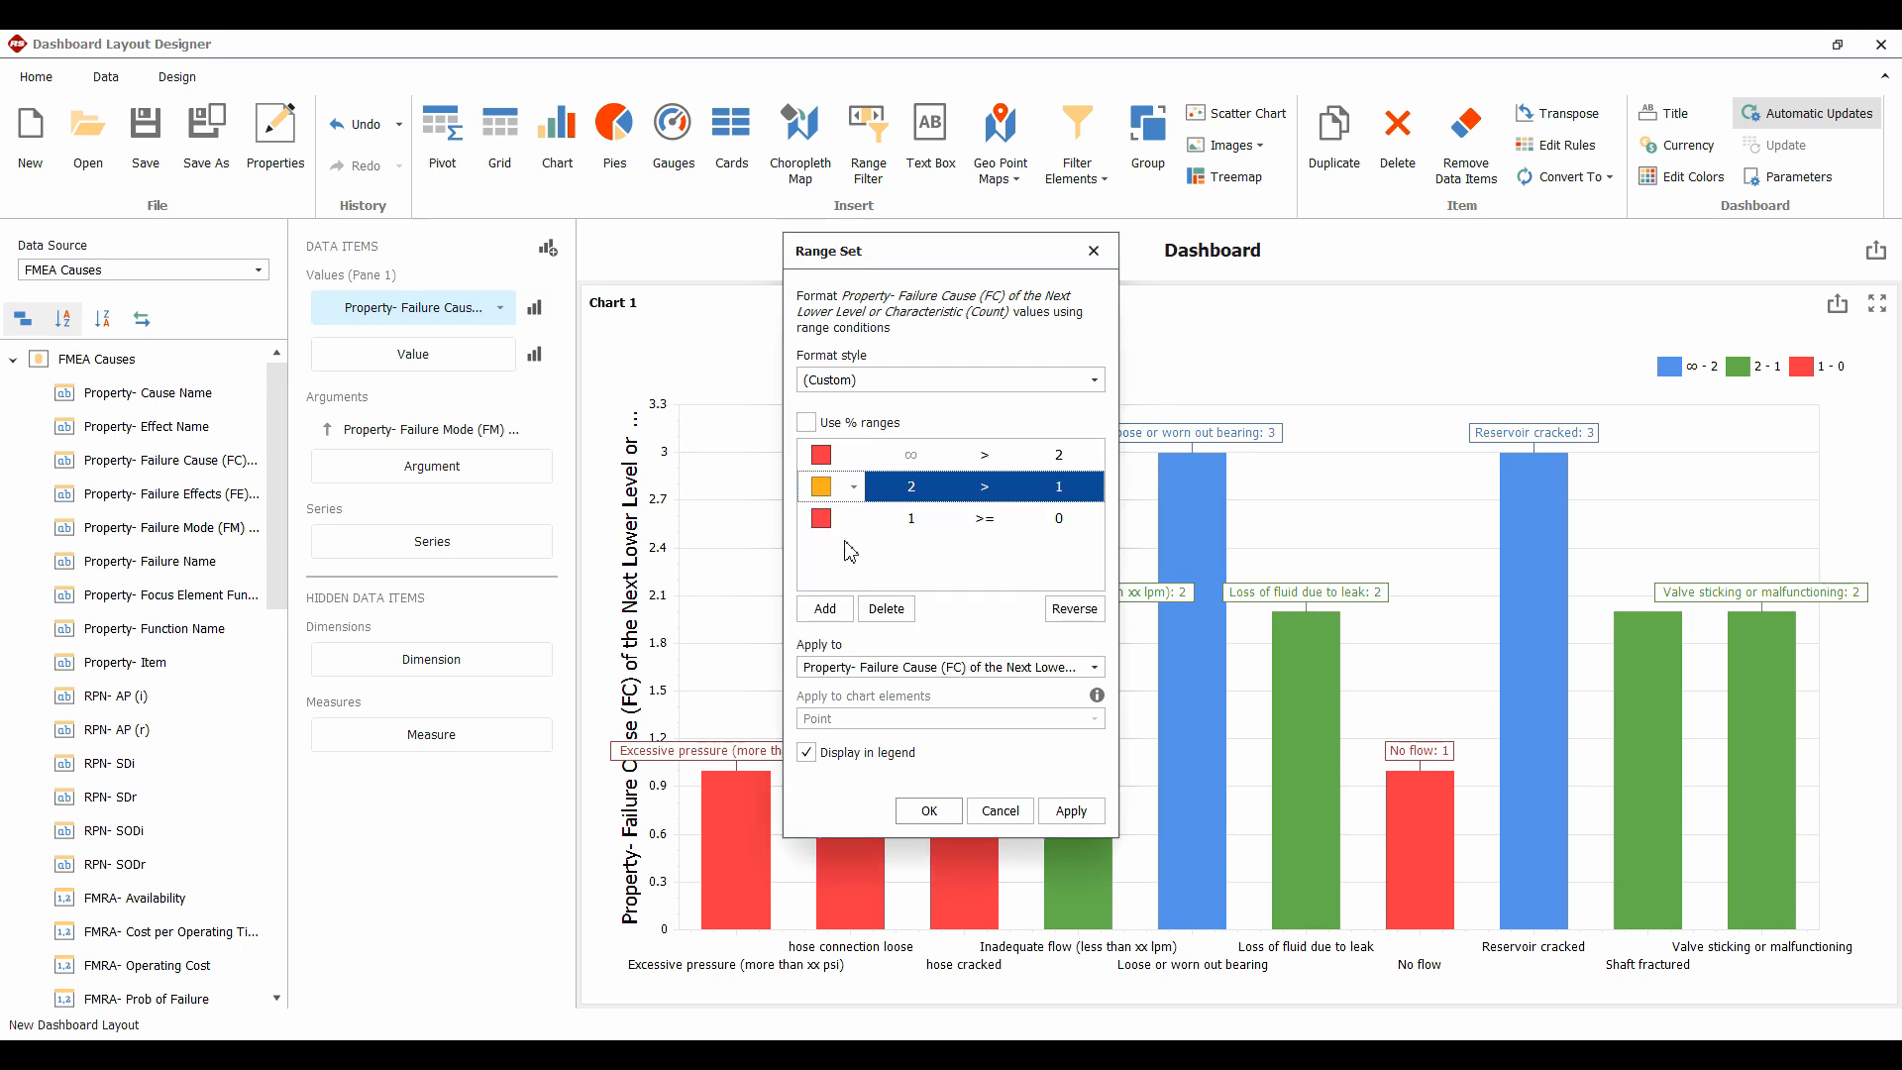
{"action": "left_click", "coordinate": [822, 519]}
{"action": "left_click", "coordinate": [897, 606]}
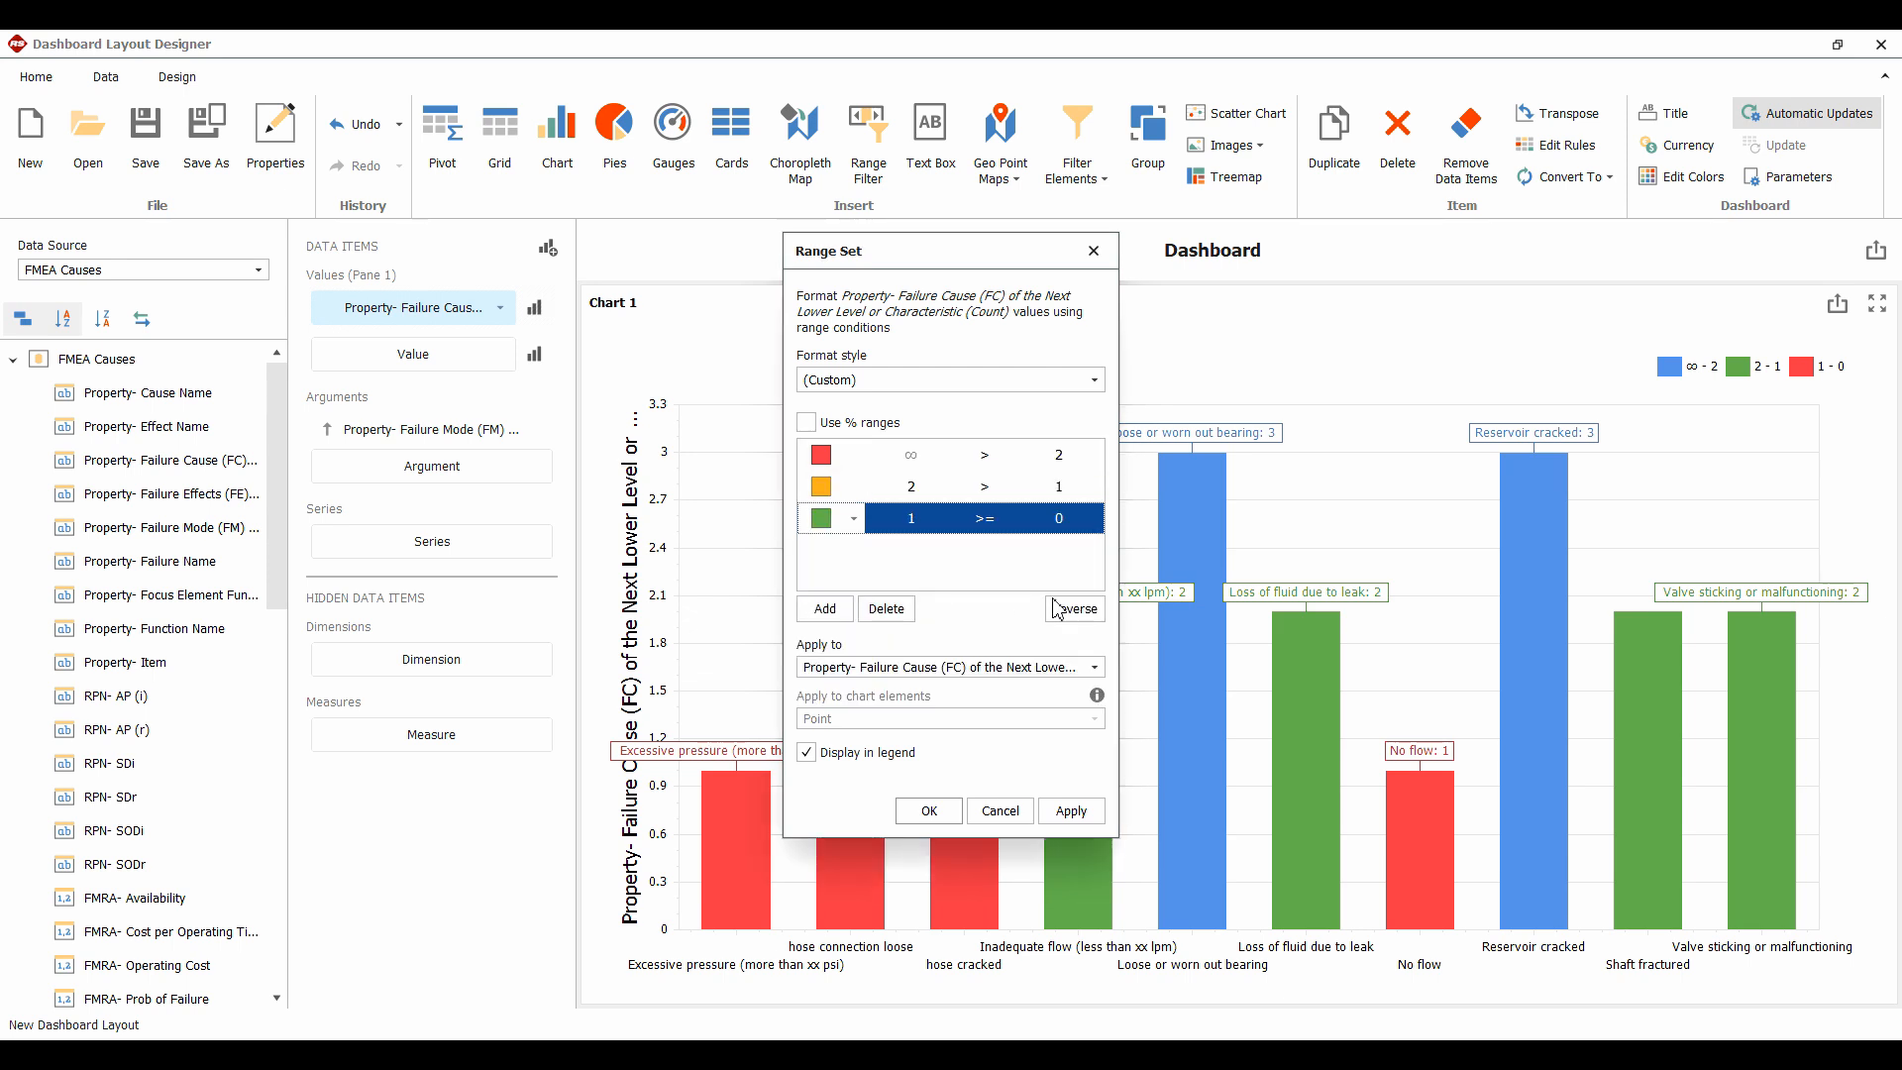
{"action": "left_click", "coordinate": [1072, 810]}
{"action": "left_click", "coordinate": [929, 810]}
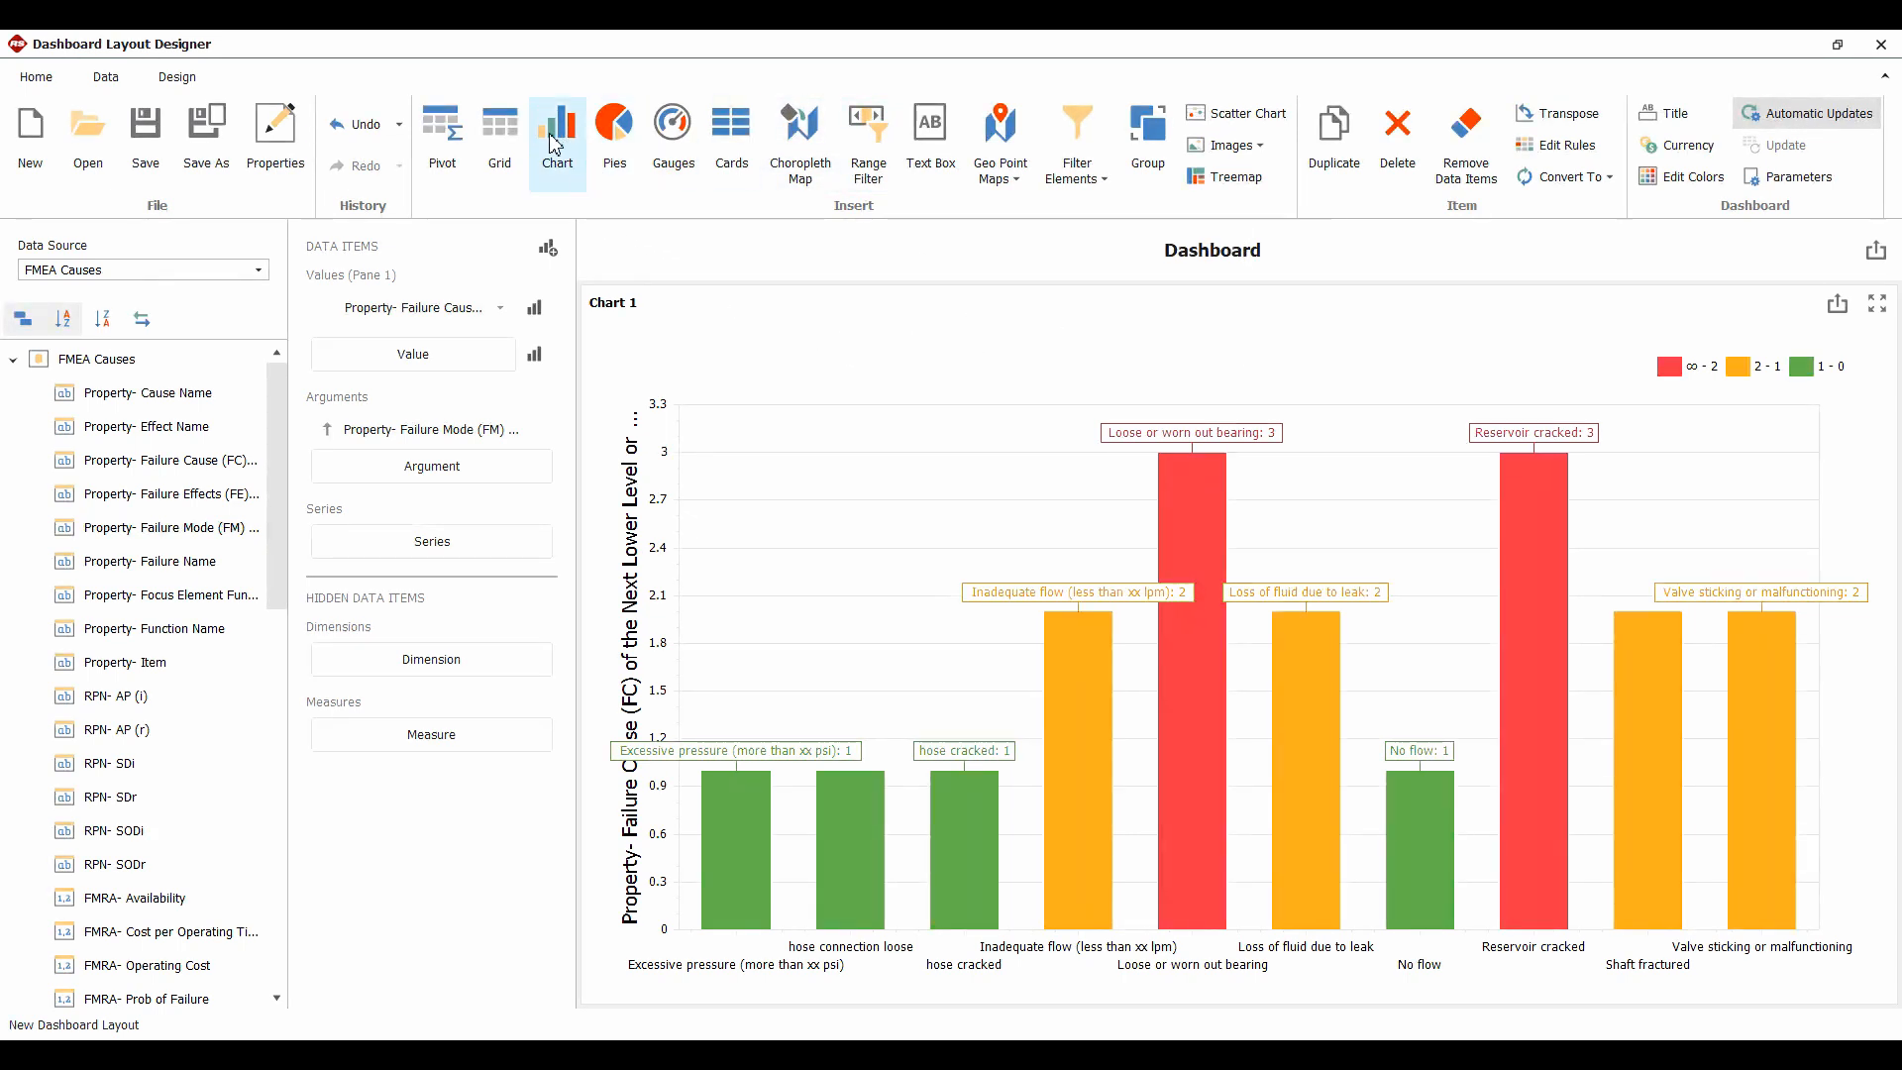
Insert a pie panel with Failure Cause count as values and Property- Item as arguments
{"action": "left_click", "coordinate": [618, 132]}
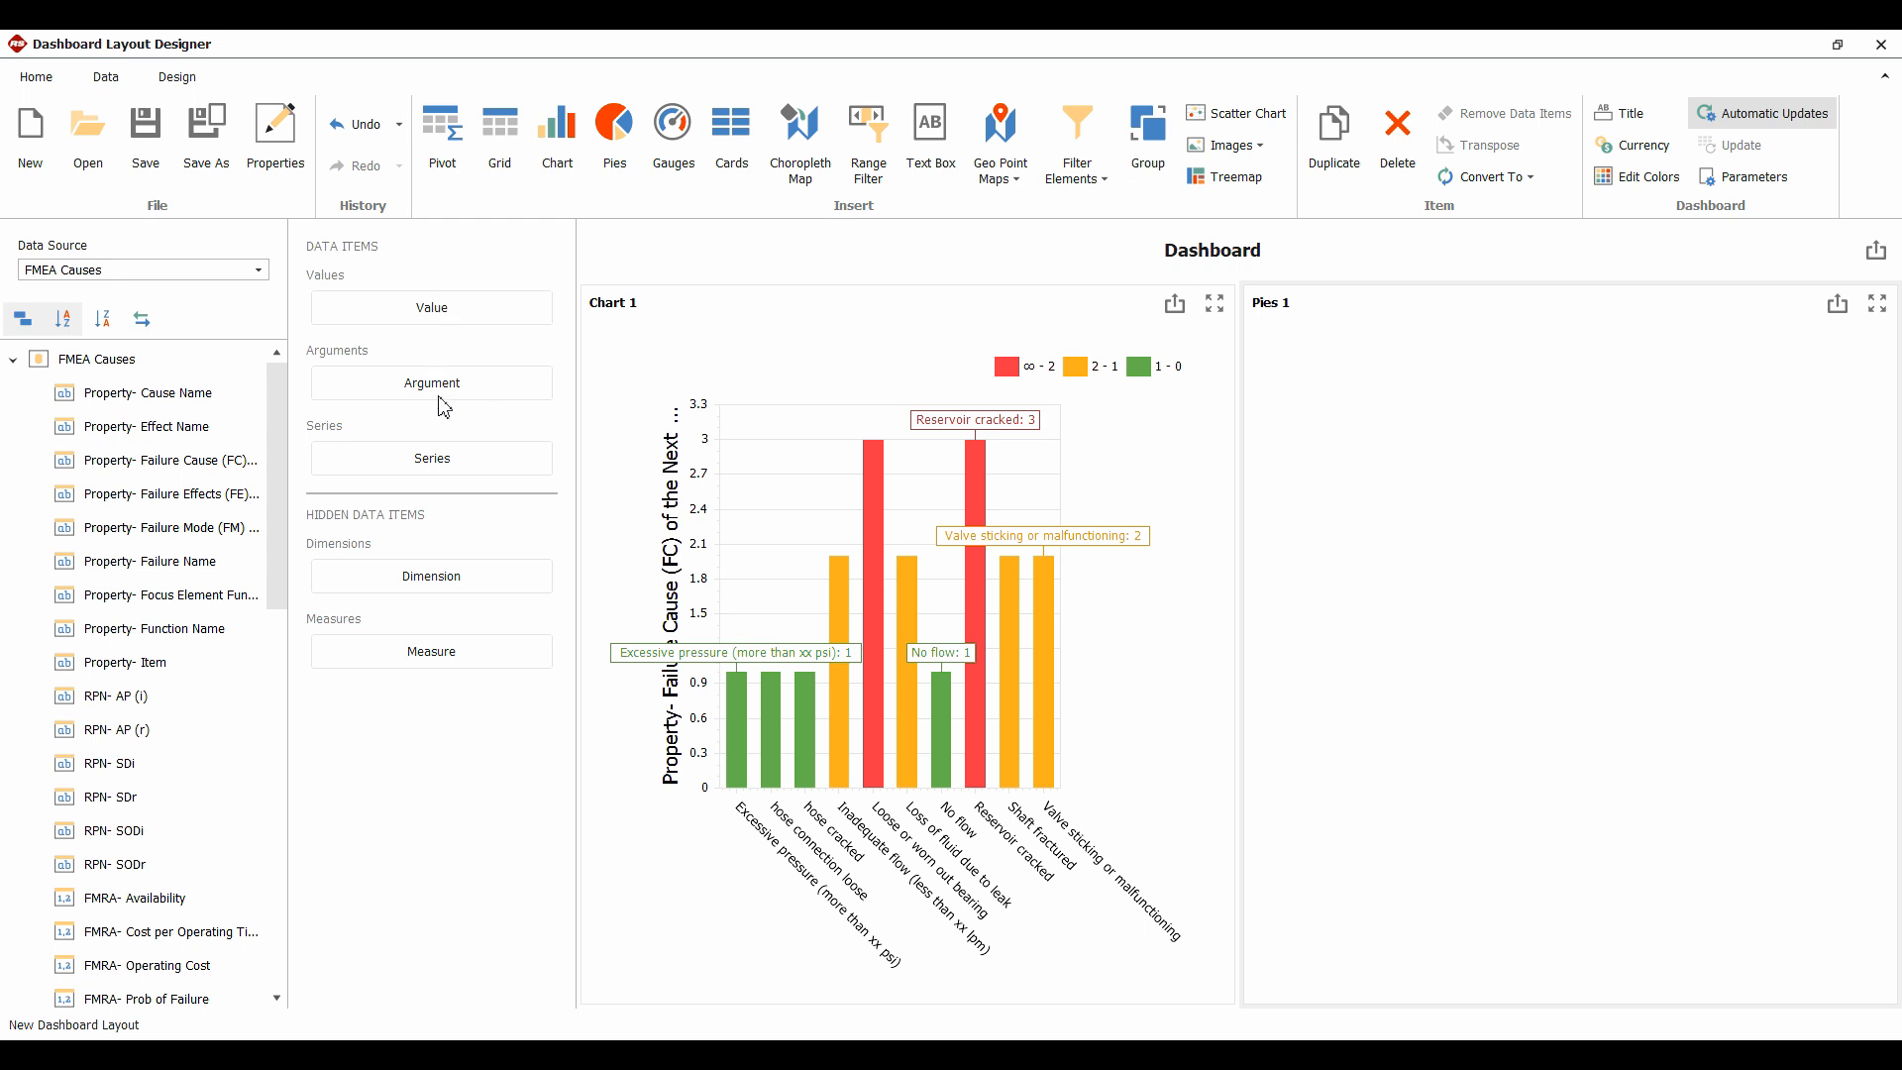
{"action": "mouse_move", "coordinate": [169, 460]}
{"action": "left_mouse_down"}
{"action": "mouse_move", "coordinate": [299, 454]}
{"action": "mouse_move", "coordinate": [406, 309]}
{"action": "left_mouse_up"}
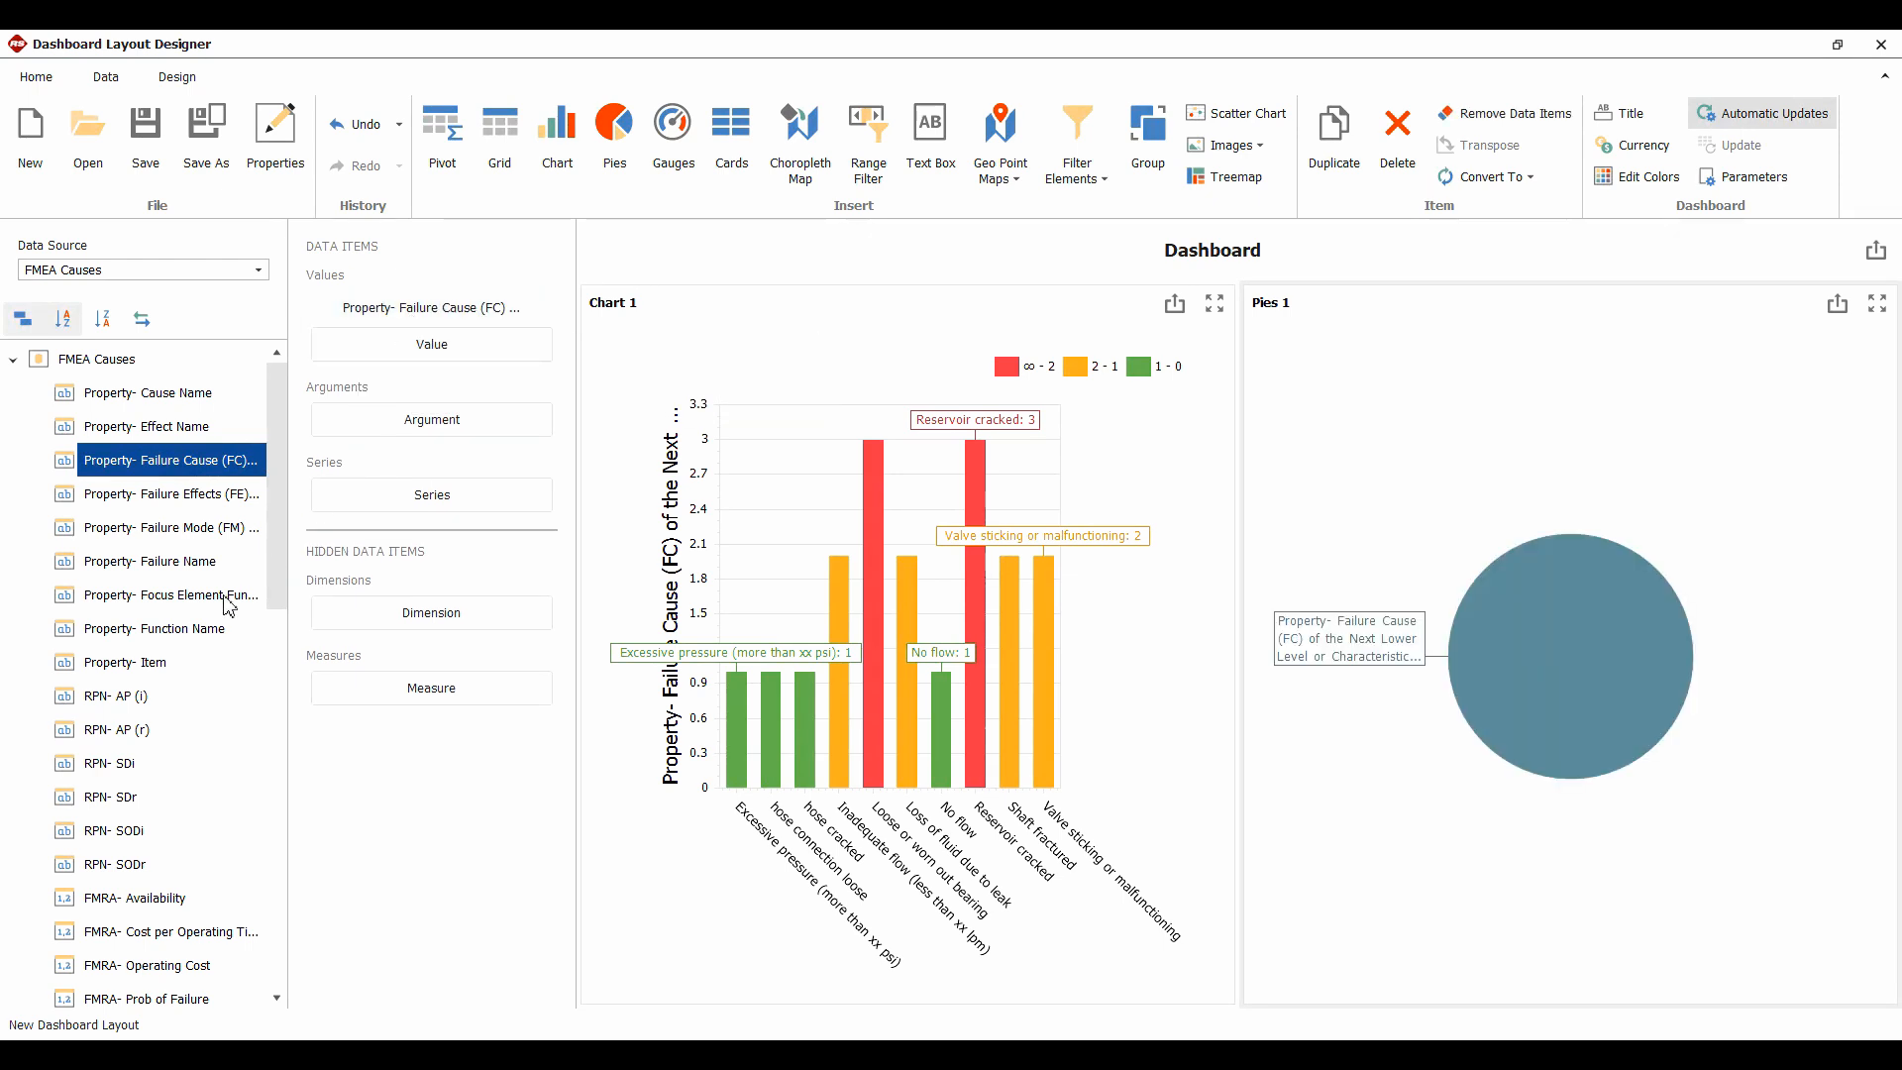
{"action": "left_click_drag", "start_coordinate": [143, 662], "coordinate": [405, 443]}
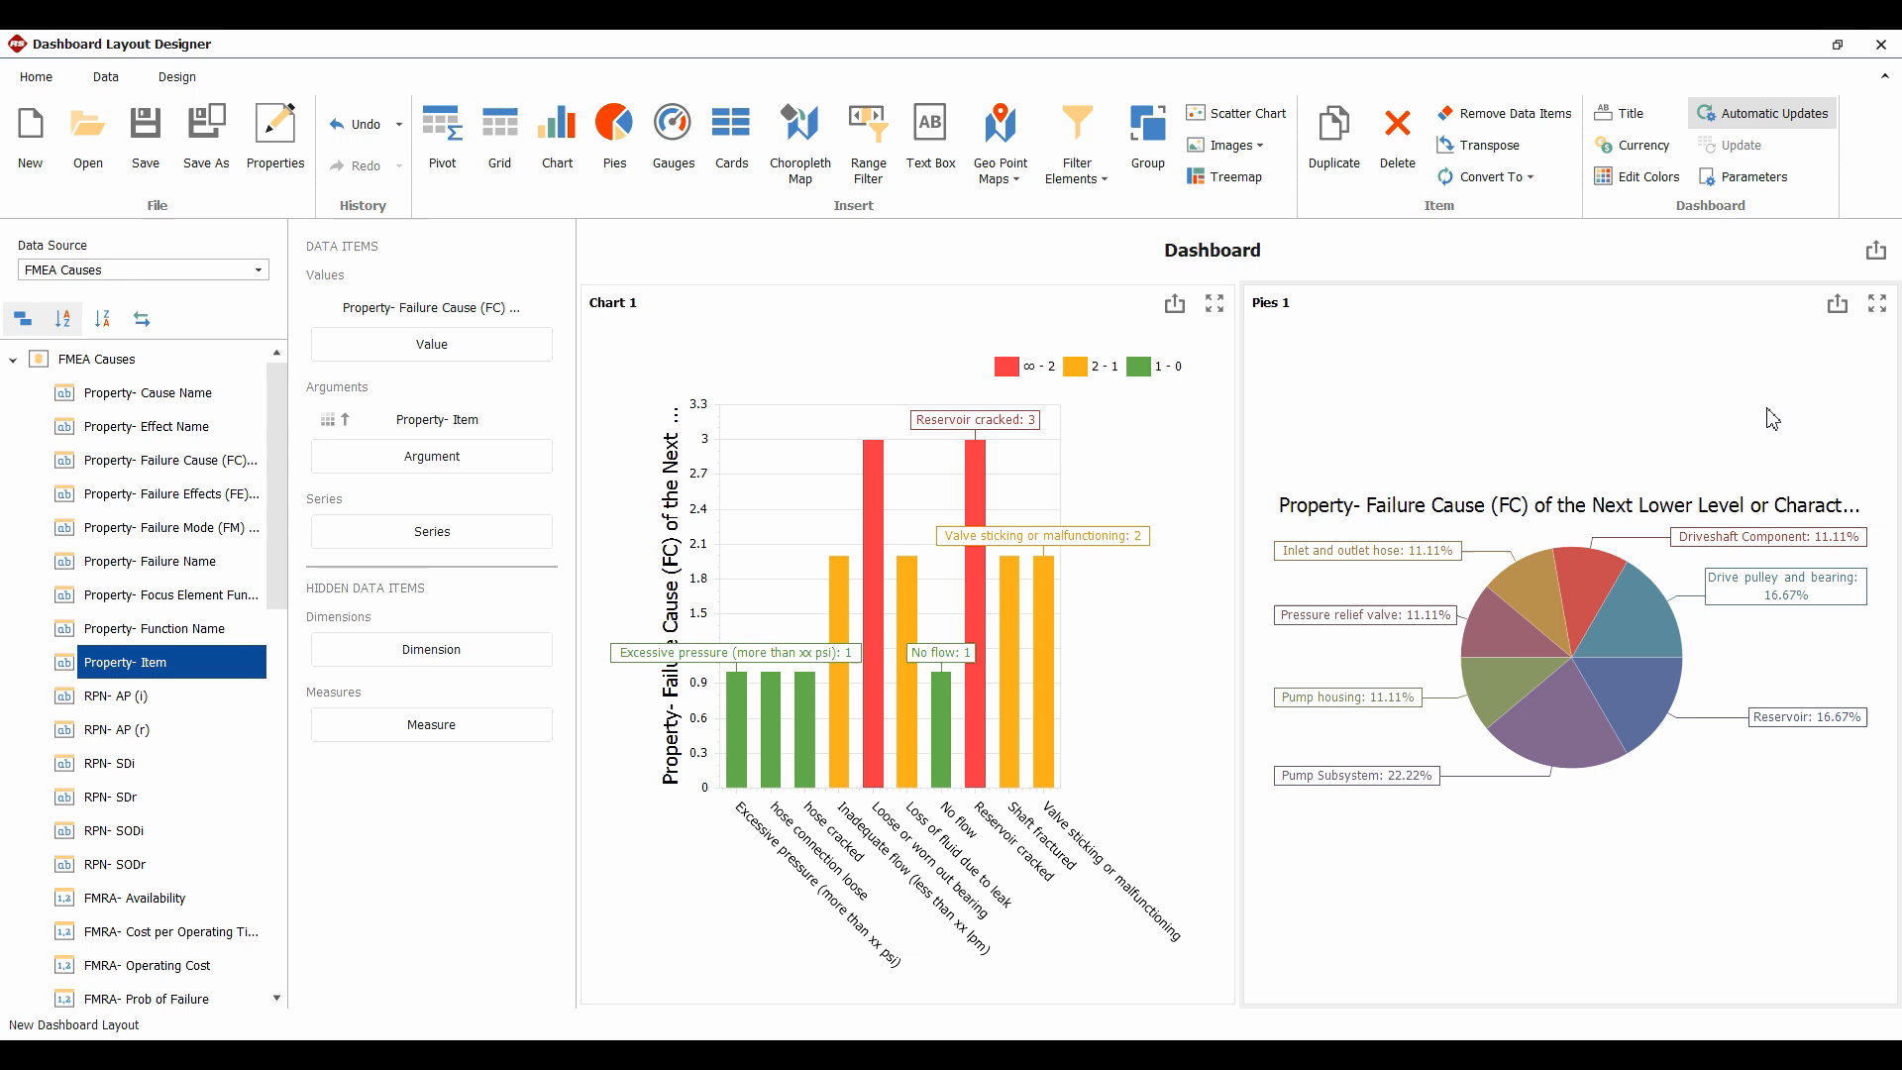
{"action": "mouse_move", "coordinate": [1546, 624]}
{"action": "mouse_move", "coordinate": [1376, 547]}
{"action": "mouse_move", "coordinate": [1649, 708]}
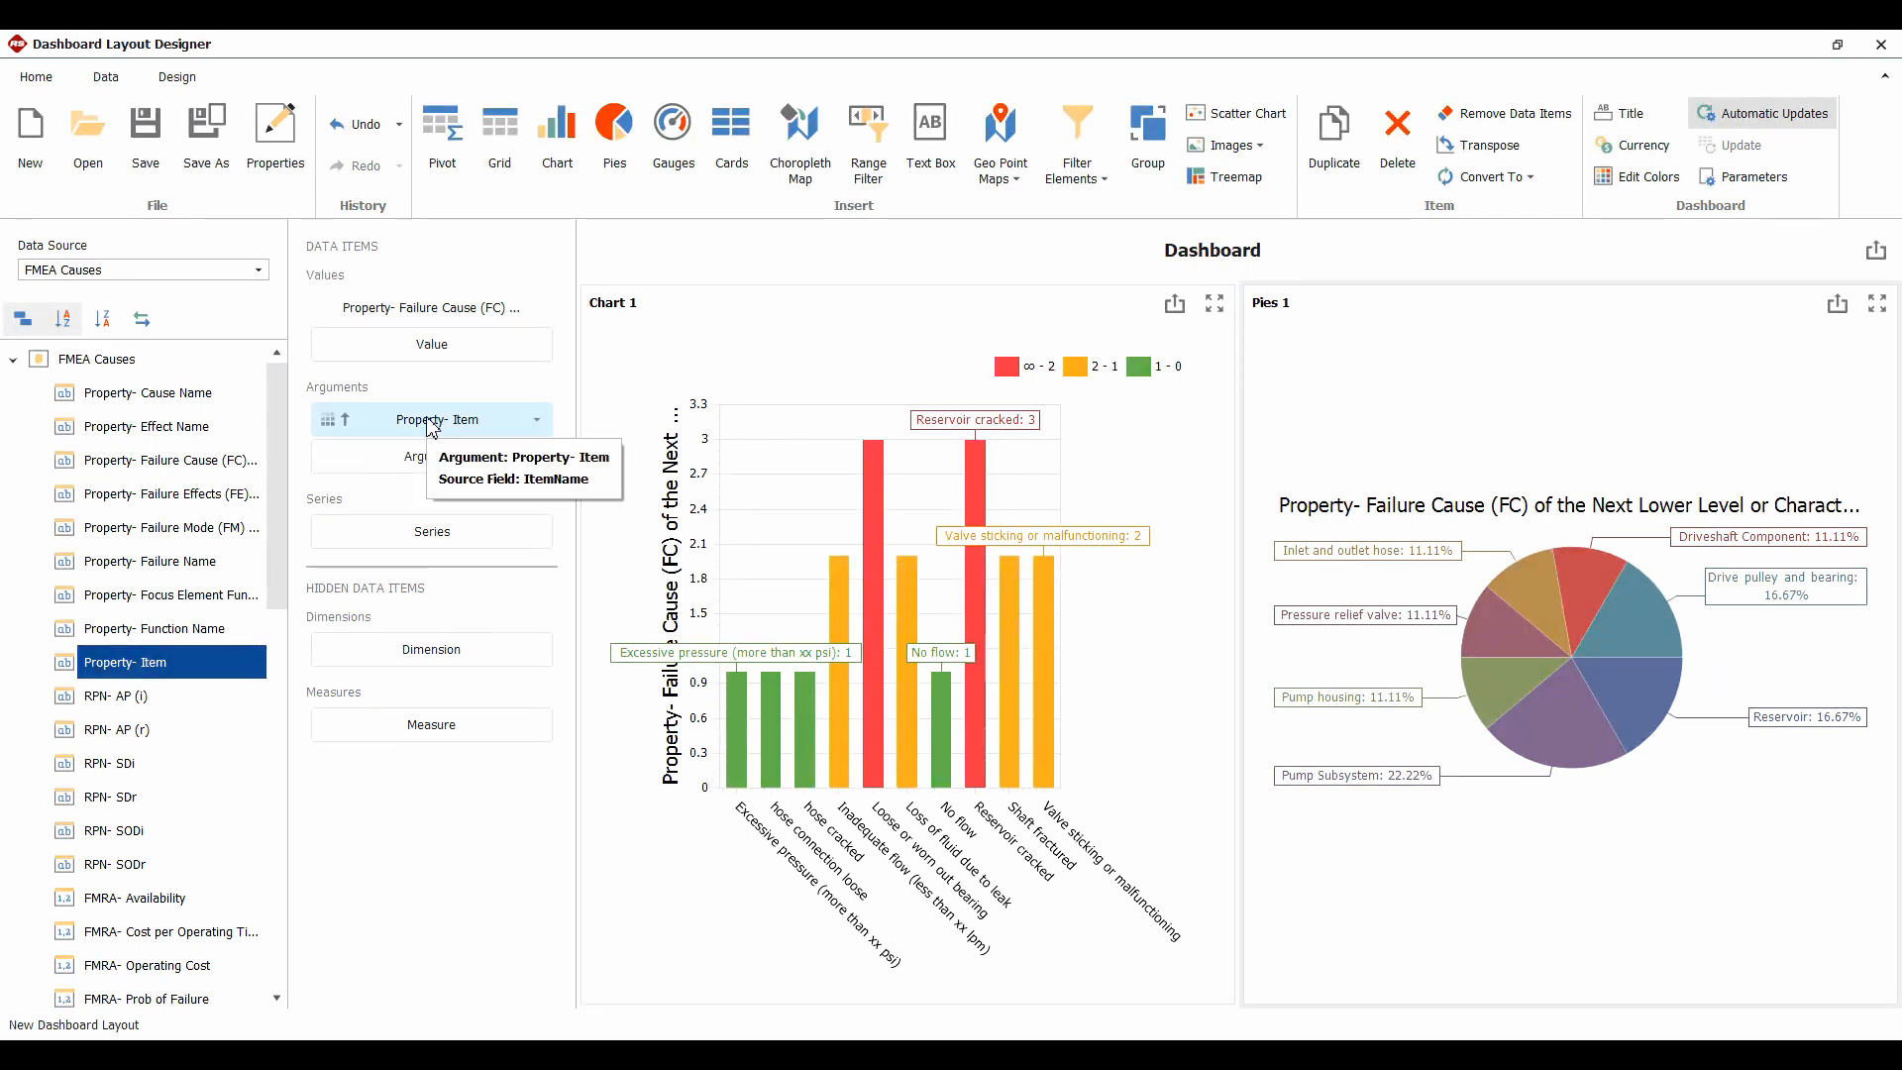
Move Item to Series, put RPN Reduction % in Arguments, and maximize the pie panel
{"action": "left_click_drag", "start_coordinate": [432, 425], "coordinate": [432, 540]}
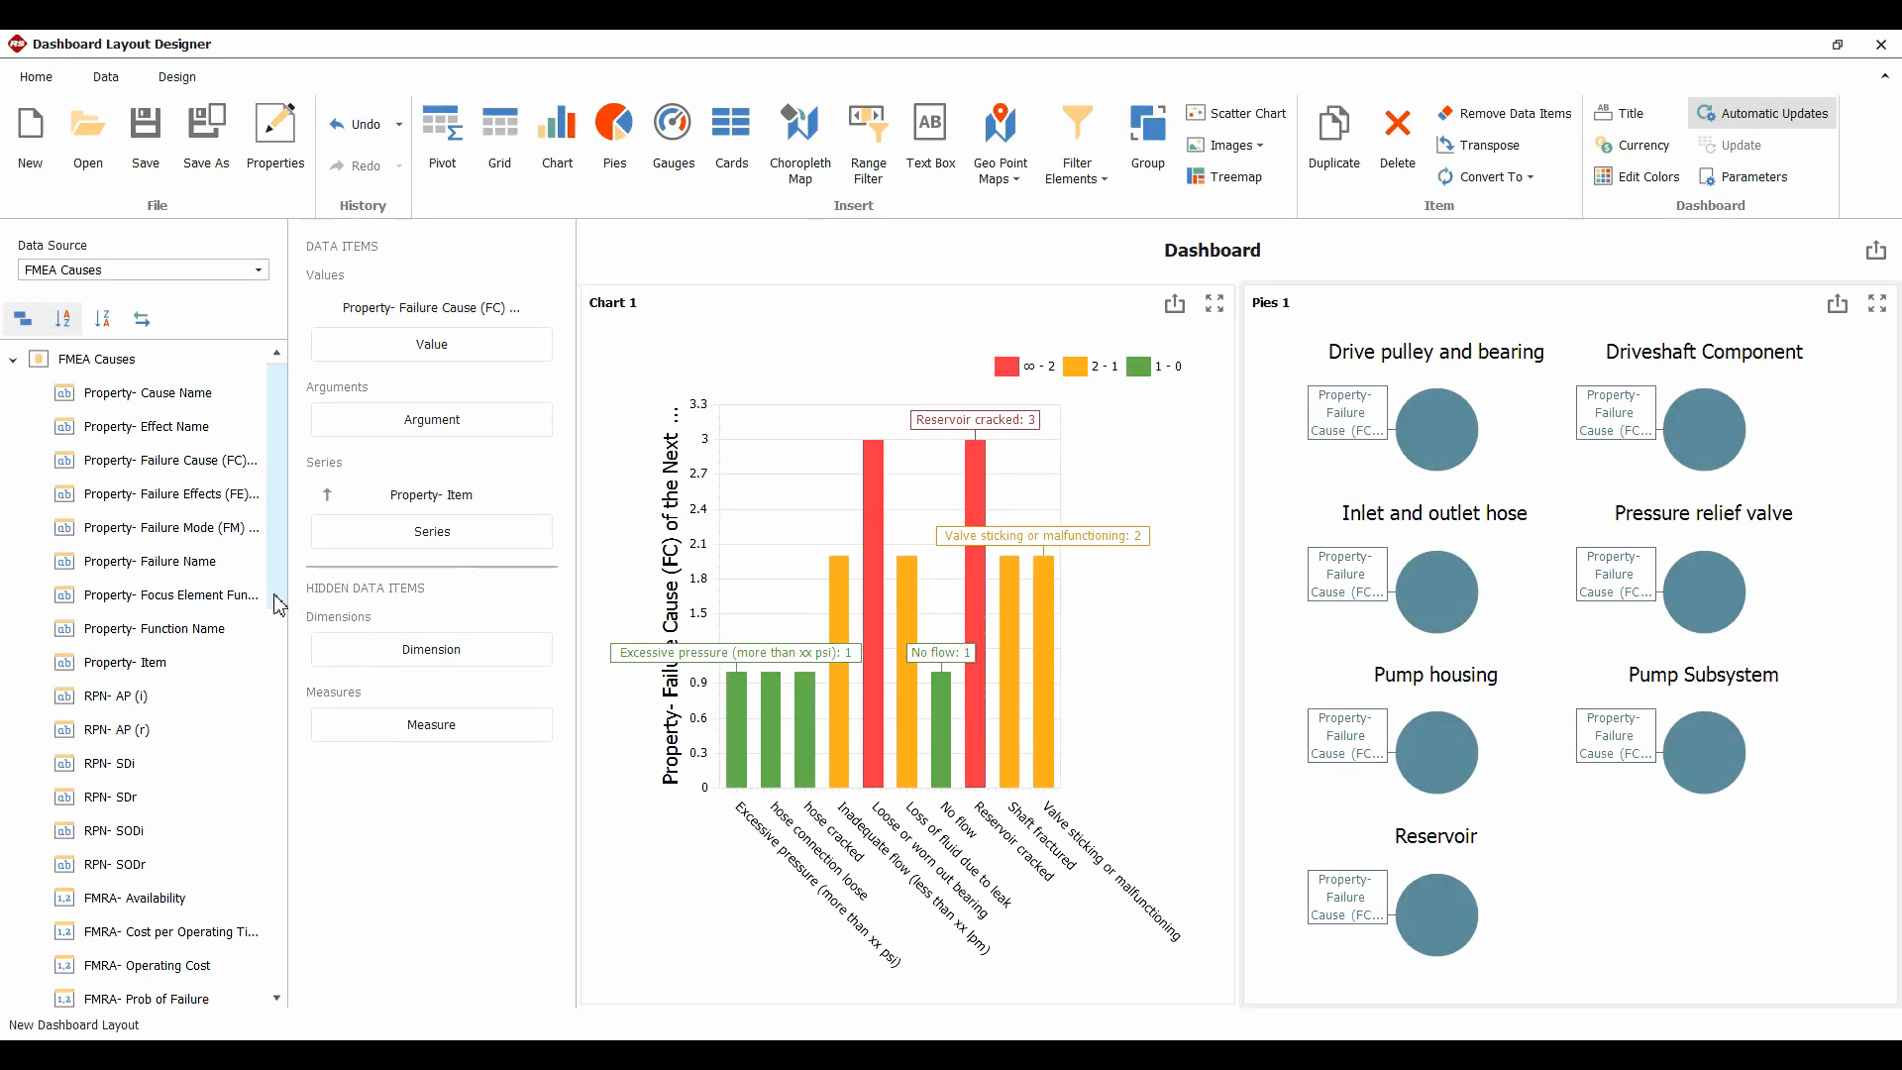
{"action": "left_click_drag", "start_coordinate": [280, 599], "coordinate": [281, 953]}
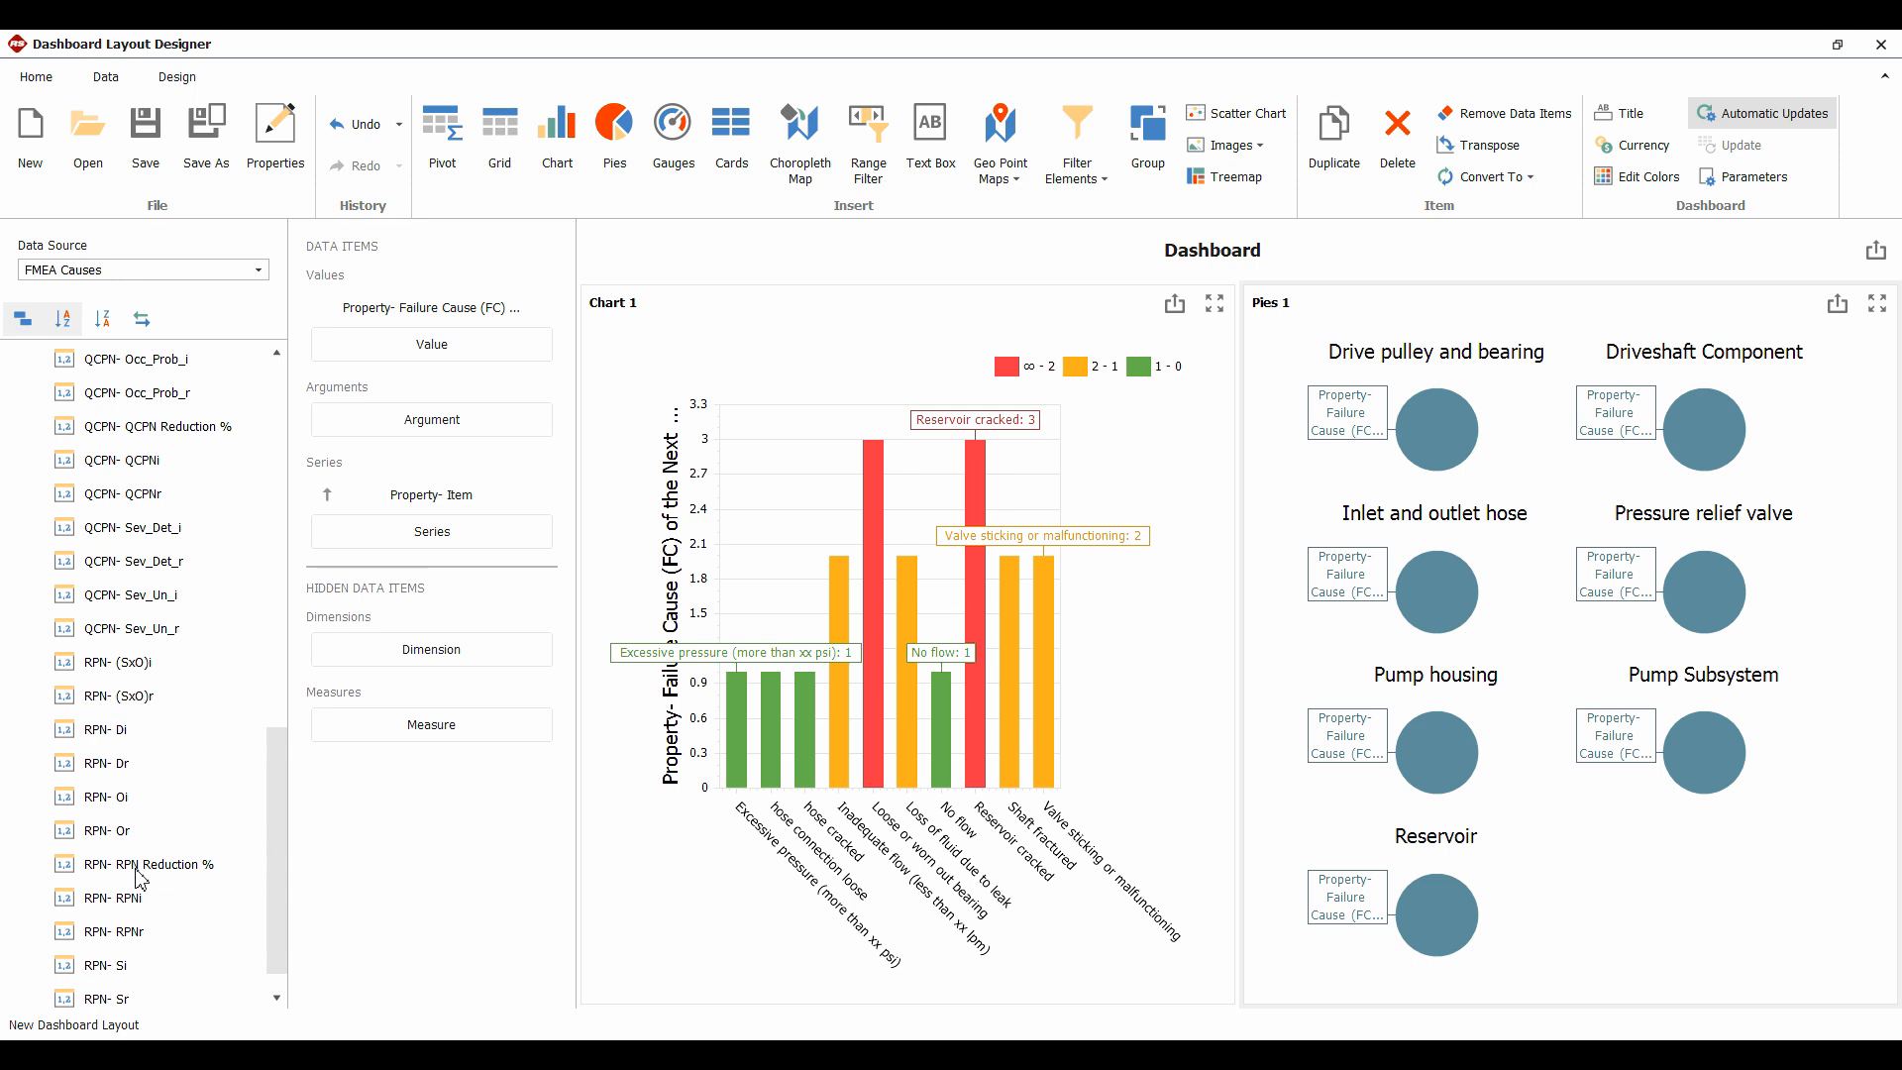
{"action": "left_click_drag", "start_coordinate": [140, 878], "coordinate": [432, 420]}
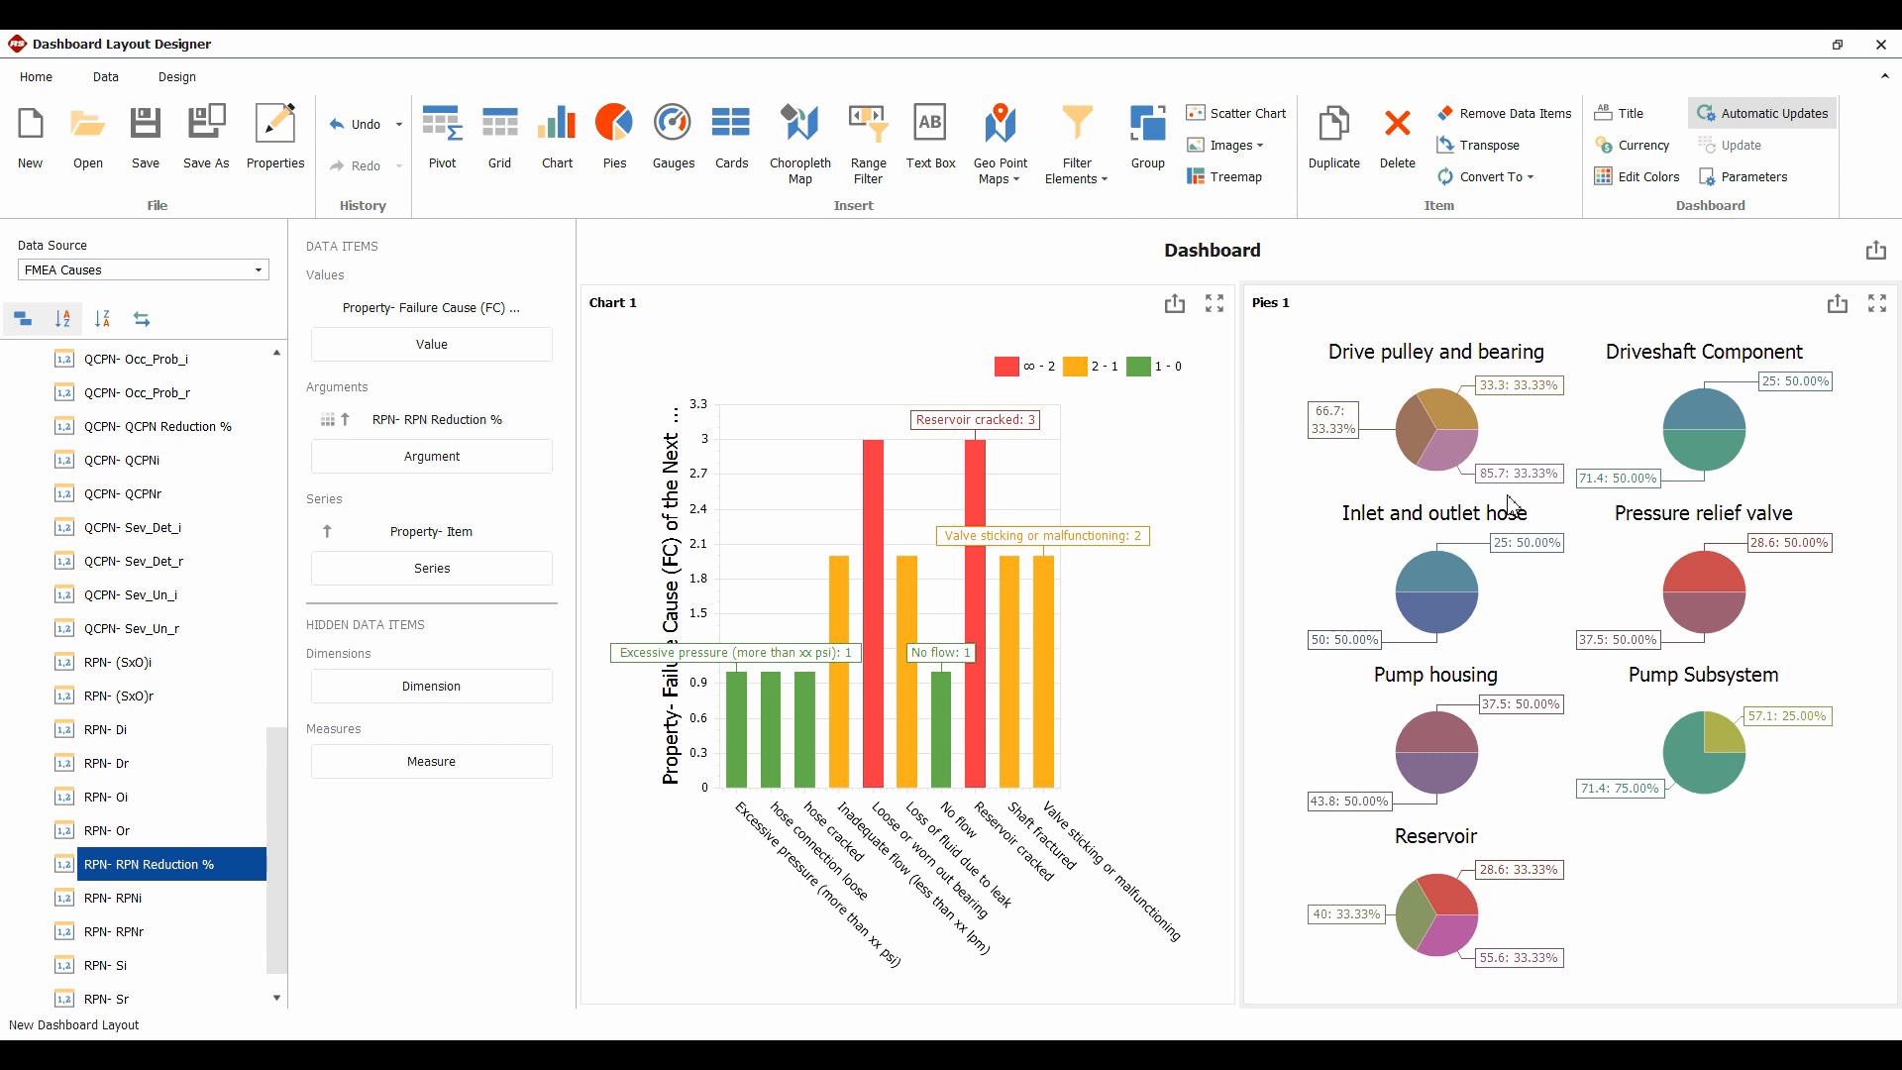
{"action": "left_click", "coordinate": [1877, 307]}
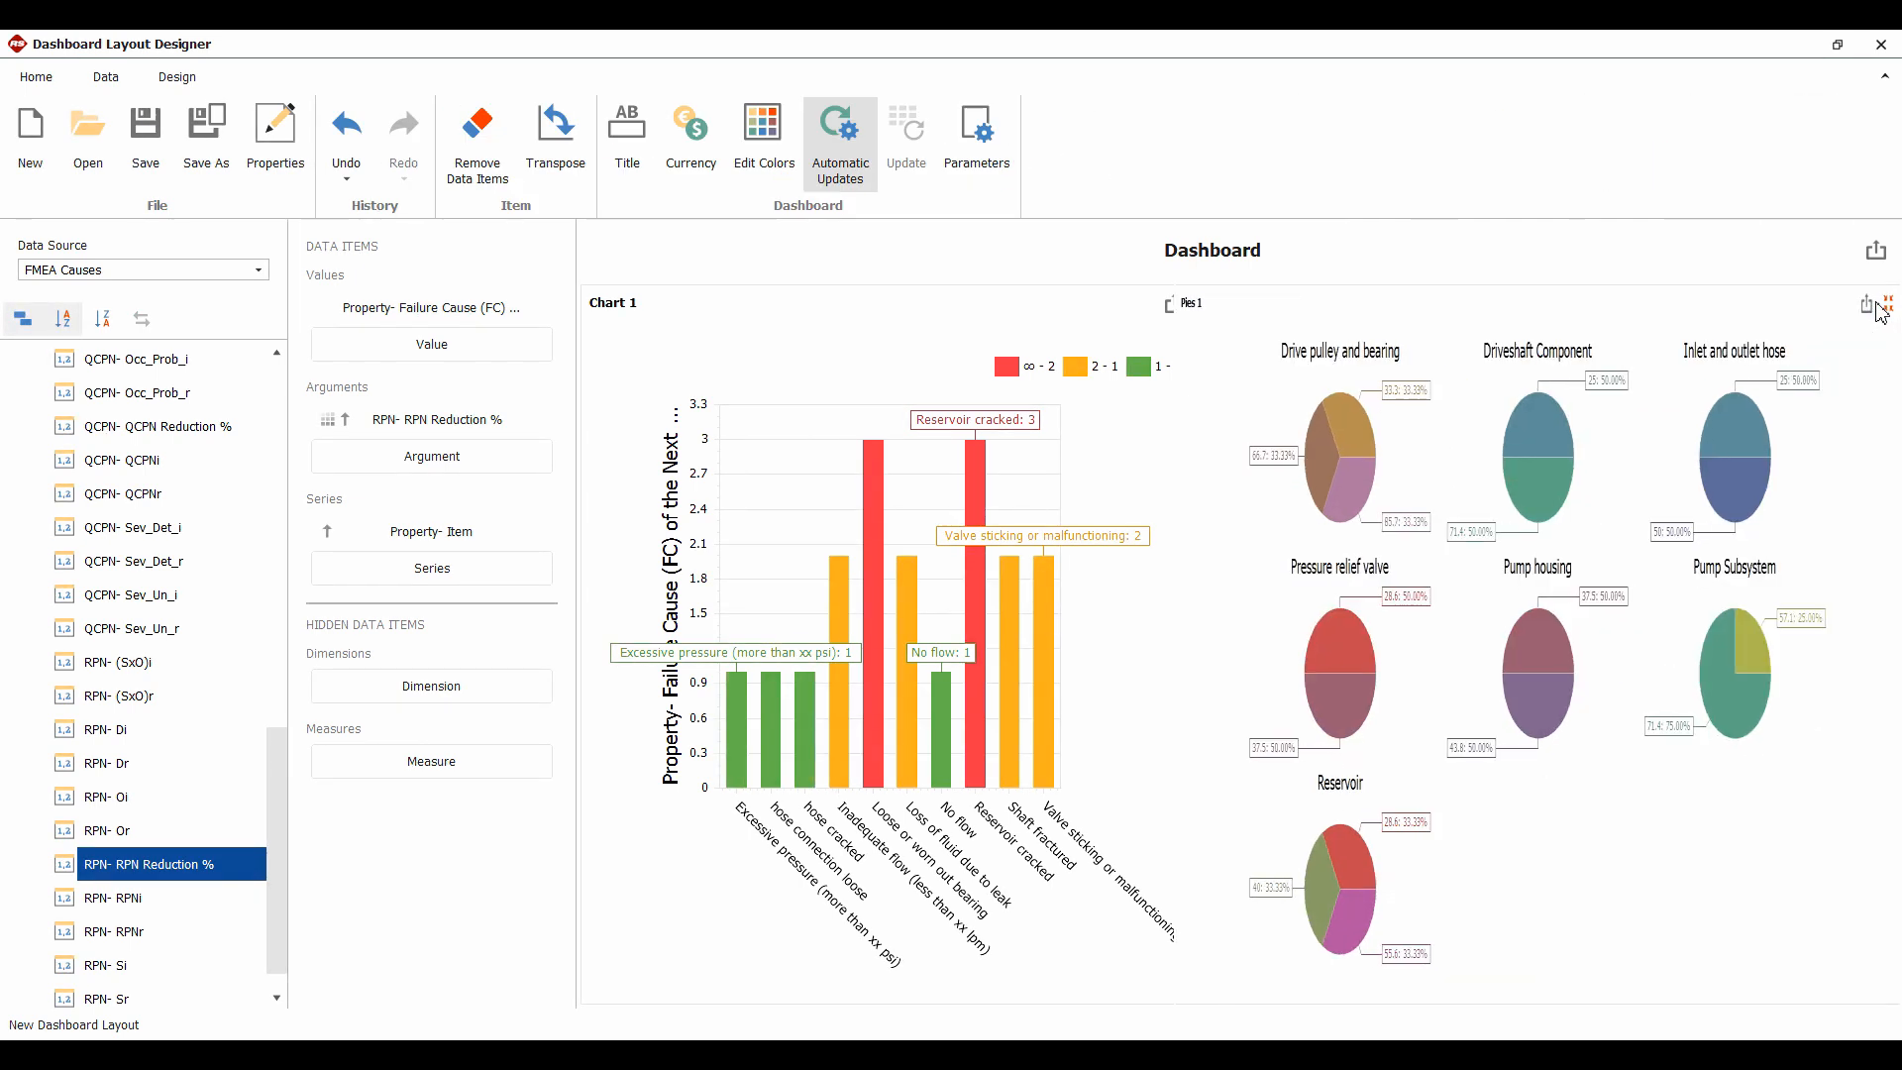